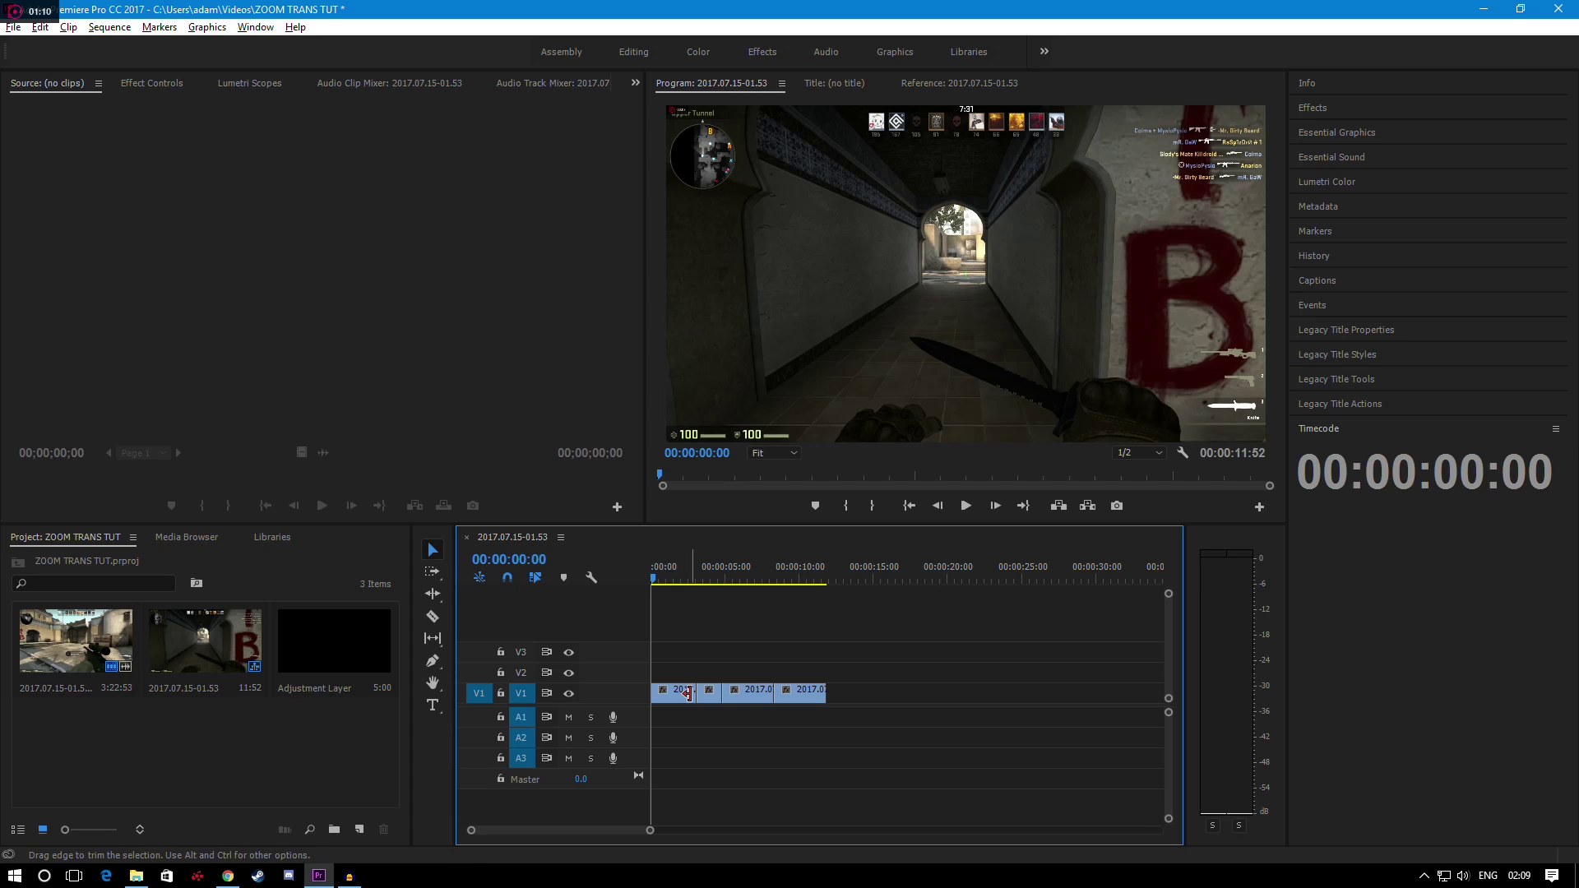
Create a new adjustment layer at 1920 × 1080, 60.00 fps, with square pixels
{"action": "key", "text": "space"}
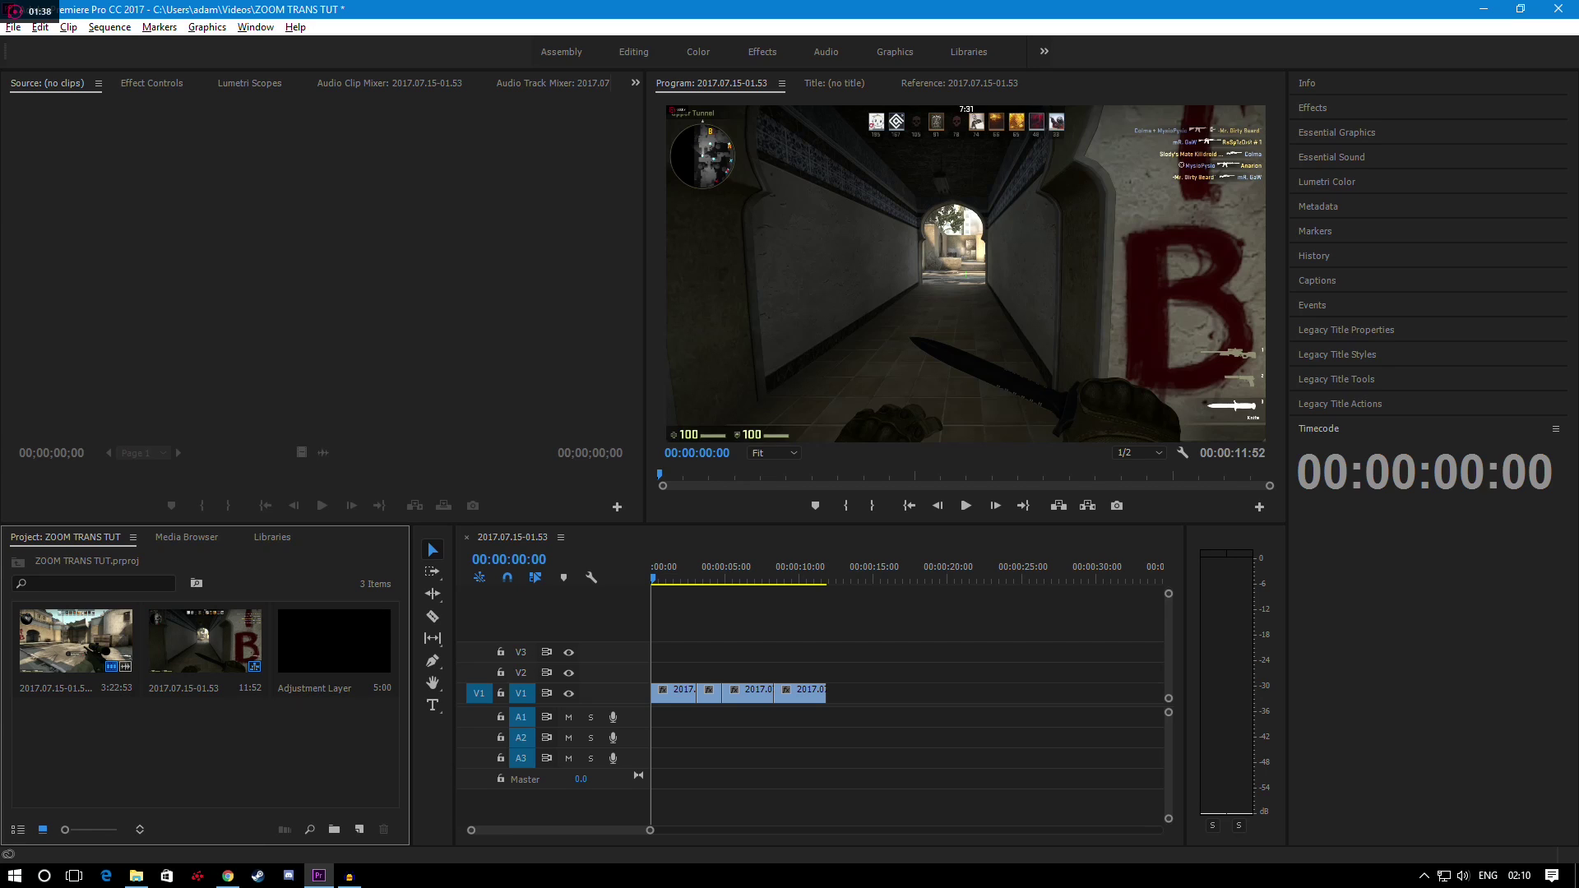
{"action": "left_click", "coordinate": [13, 27]}
{"action": "mouse_move", "coordinate": [50, 46]}
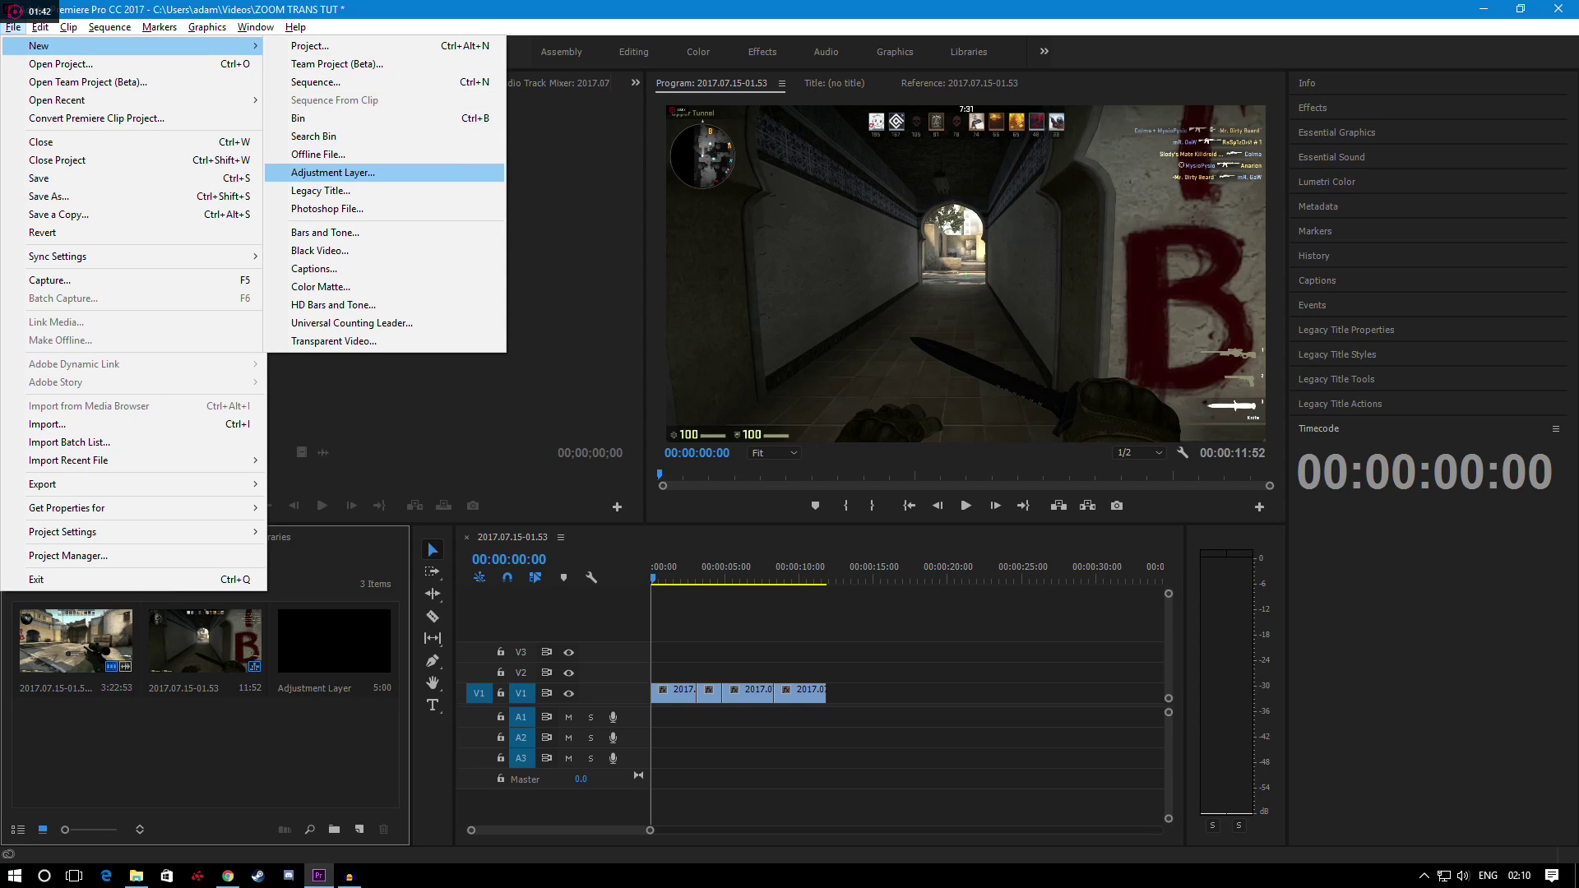
{"action": "left_click", "coordinate": [333, 172]}
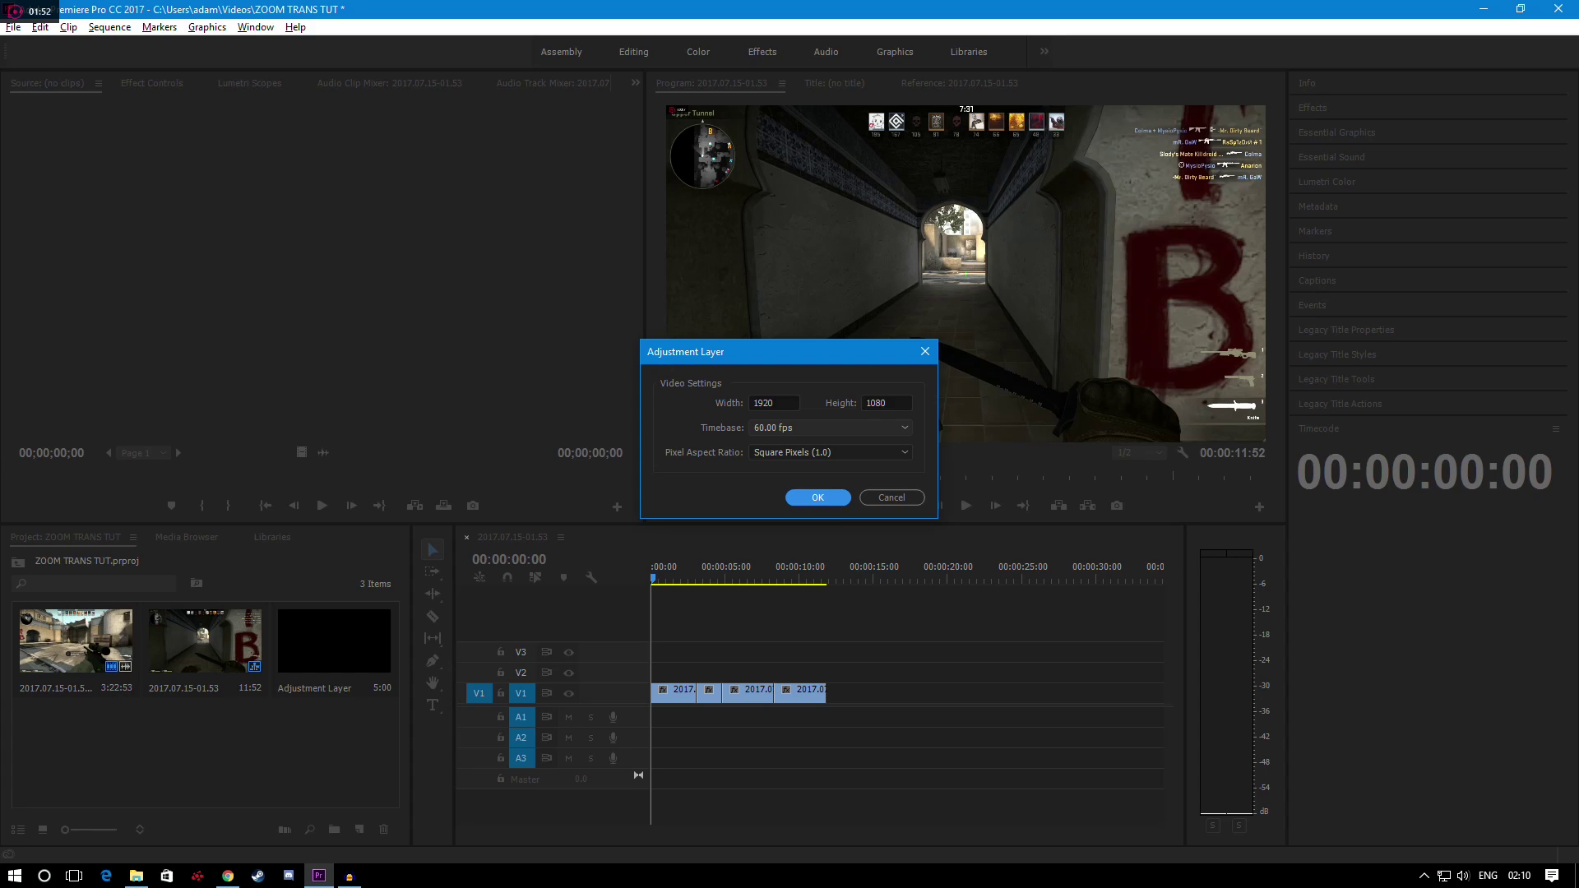
{"action": "left_click", "coordinate": [782, 403]}
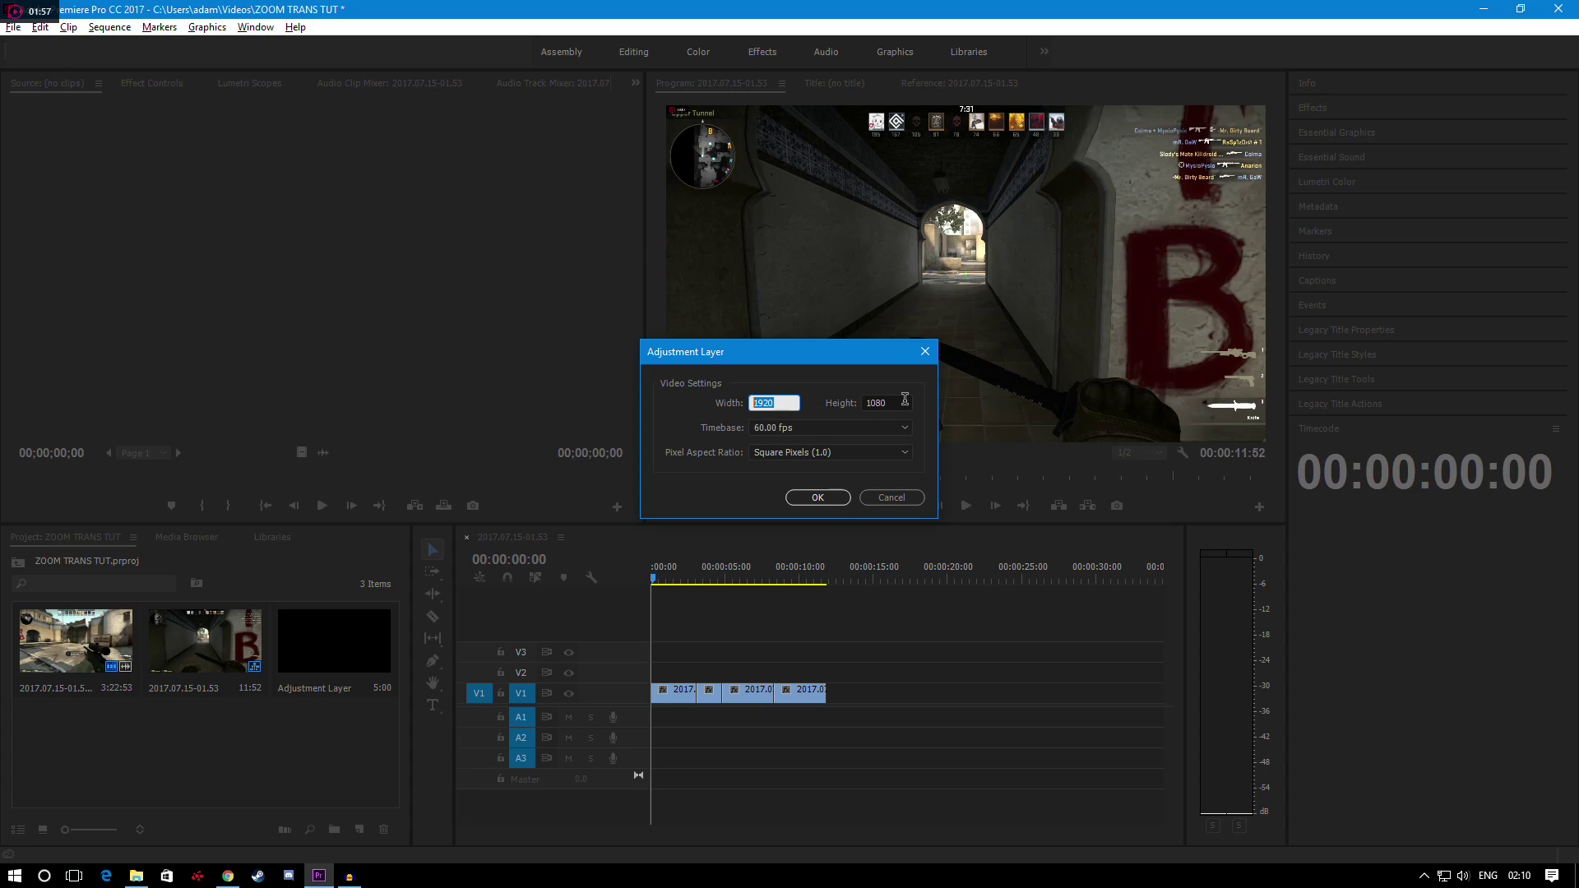
{"action": "left_click", "coordinate": [905, 400]}
{"action": "left_click", "coordinate": [796, 402]}
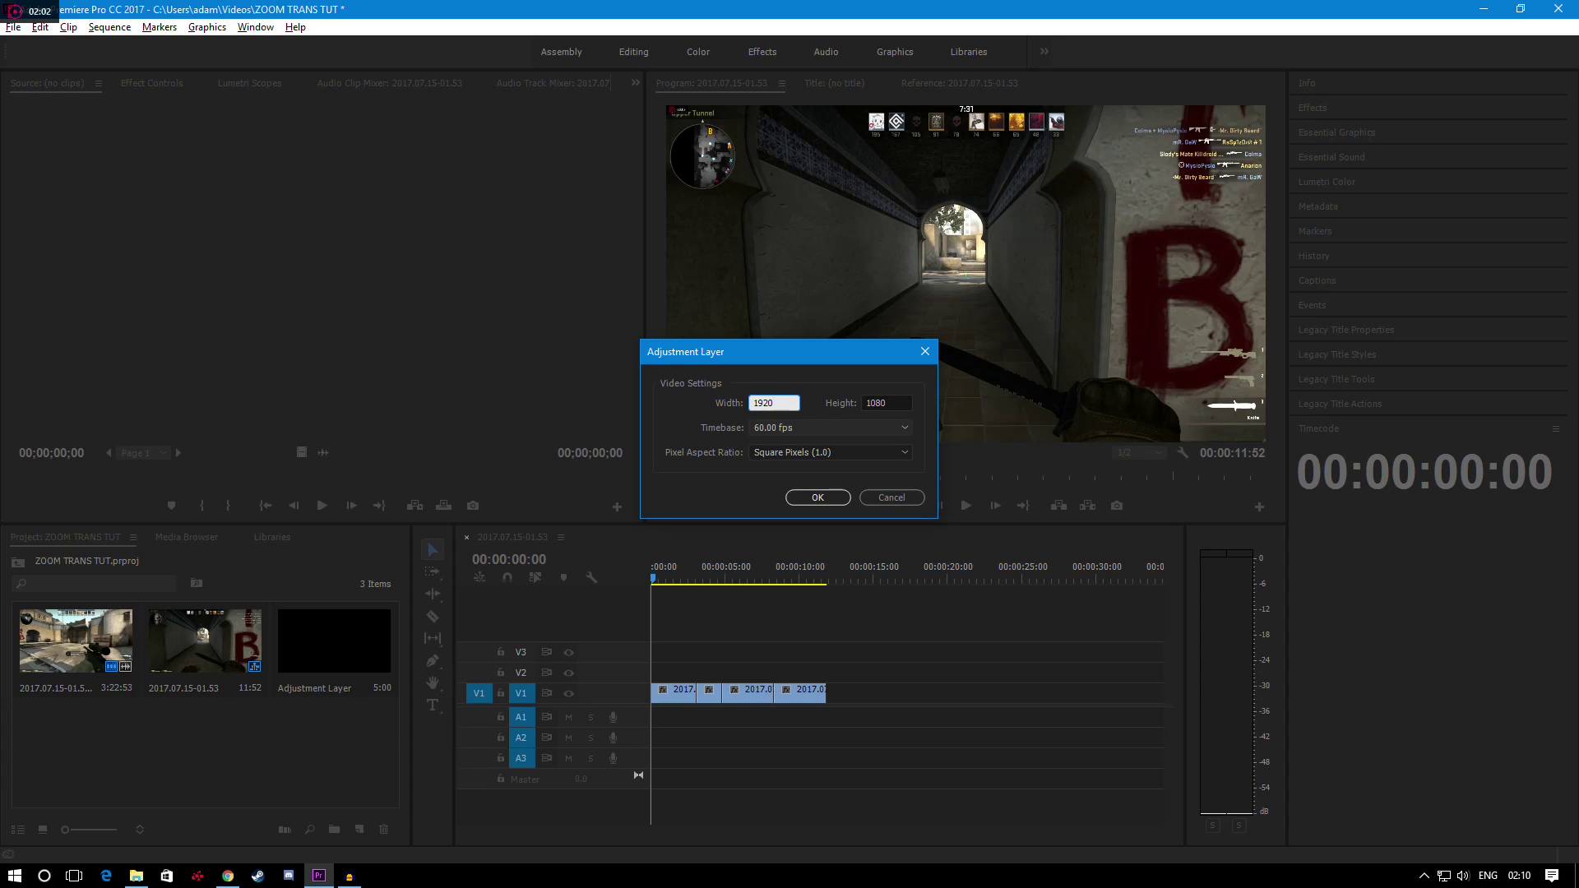
{"action": "left_click", "coordinate": [814, 482]}
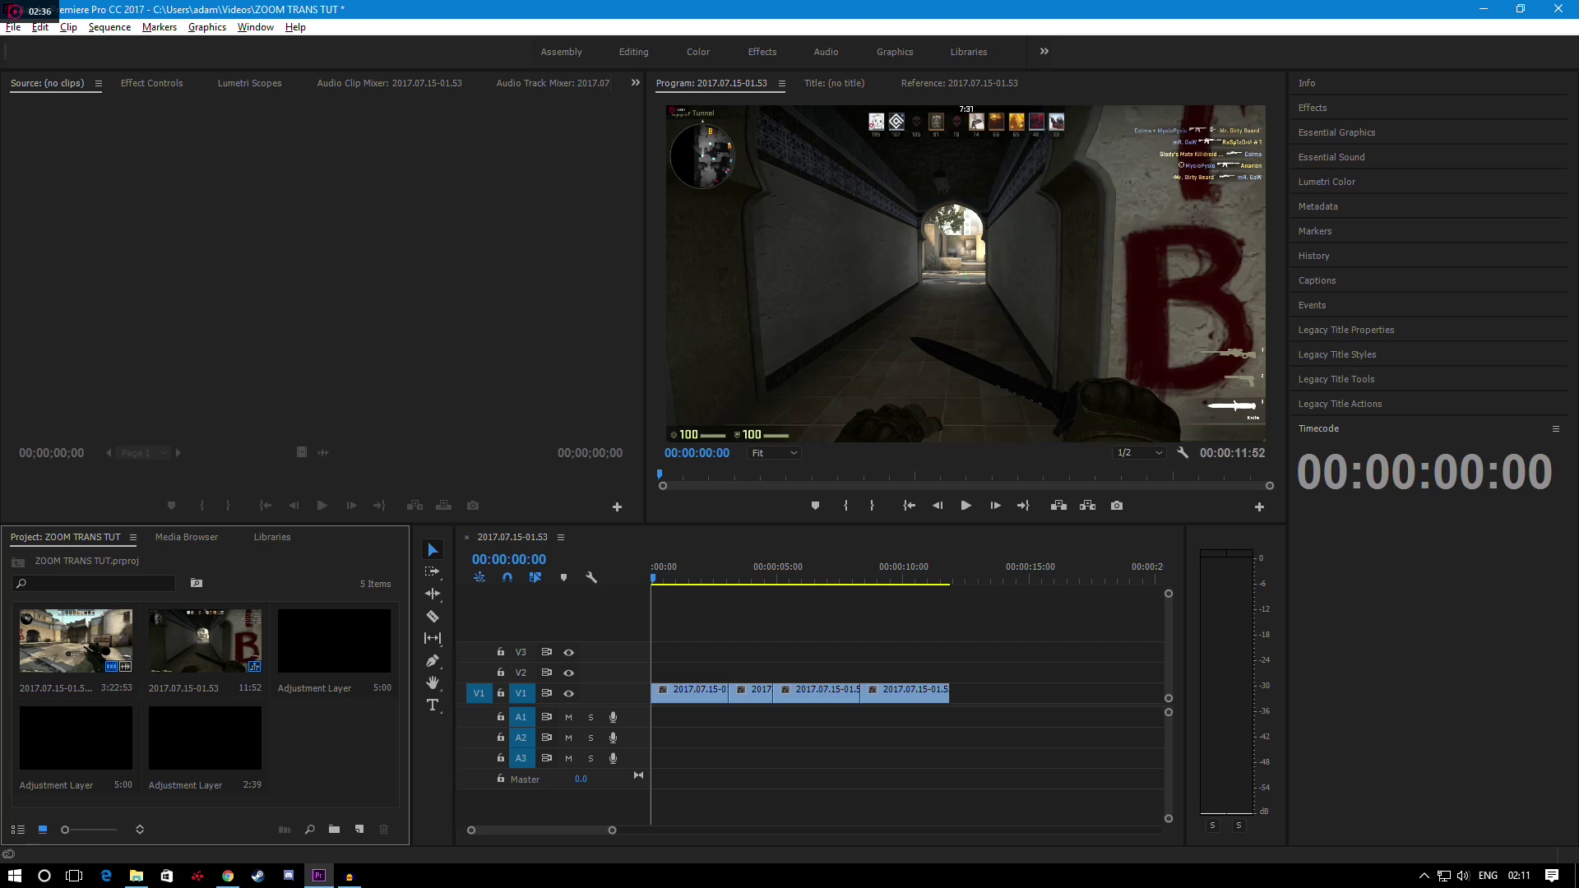
Place the 2:39 adjustment layer on V2 over the first cut and trim both ends closer to the cut
{"action": "left_click_drag", "start_coordinate": [205, 741], "coordinate": [691, 669]}
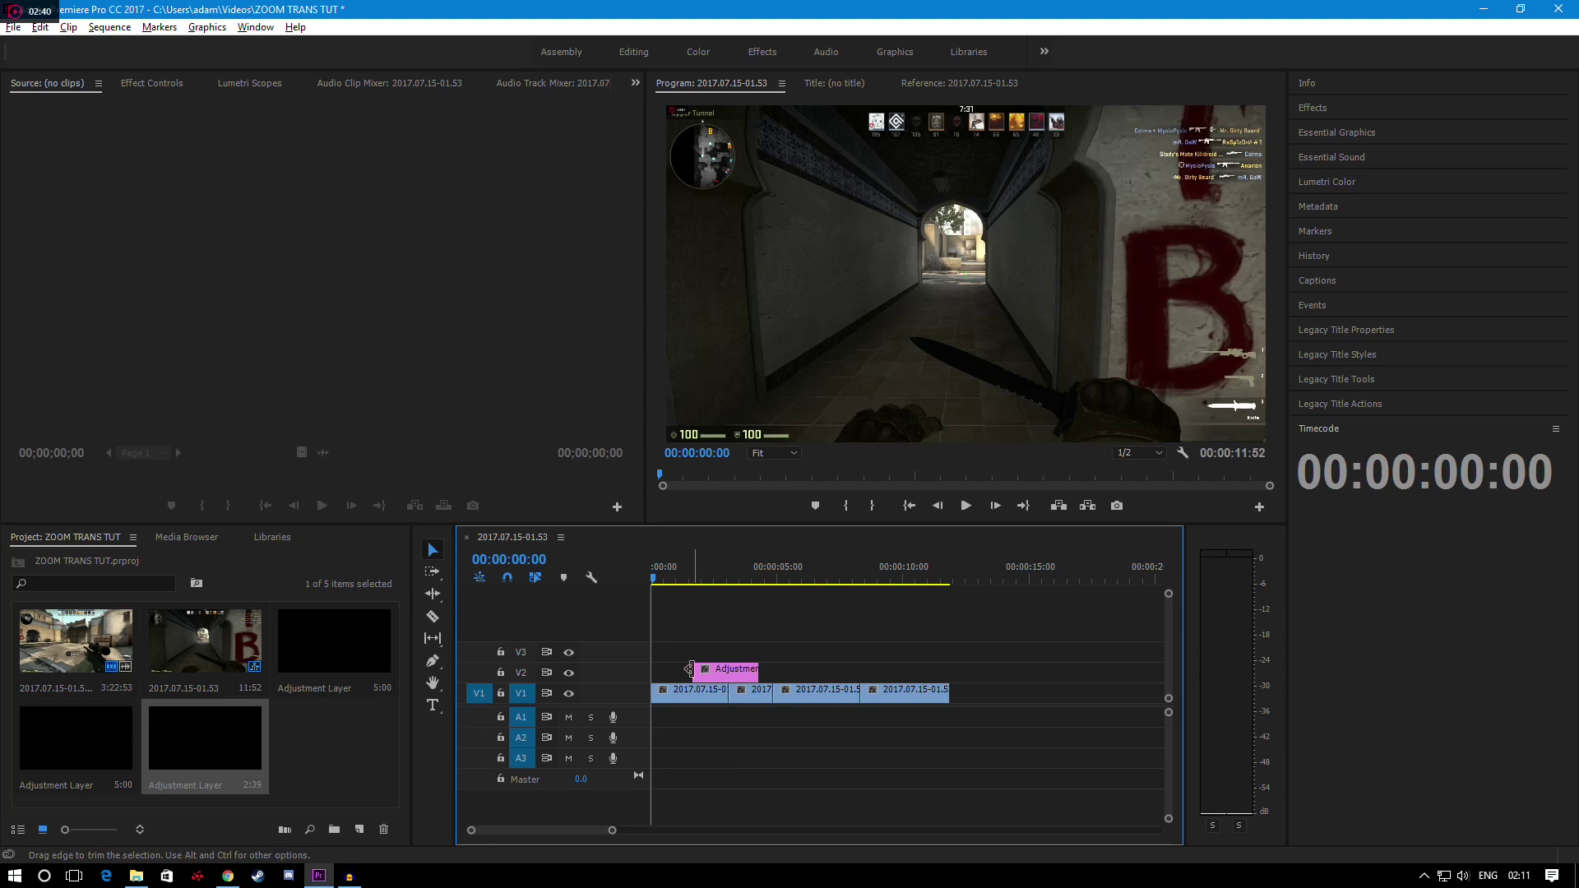
{"action": "left_click_drag", "start_coordinate": [612, 831], "coordinate": [586, 831]}
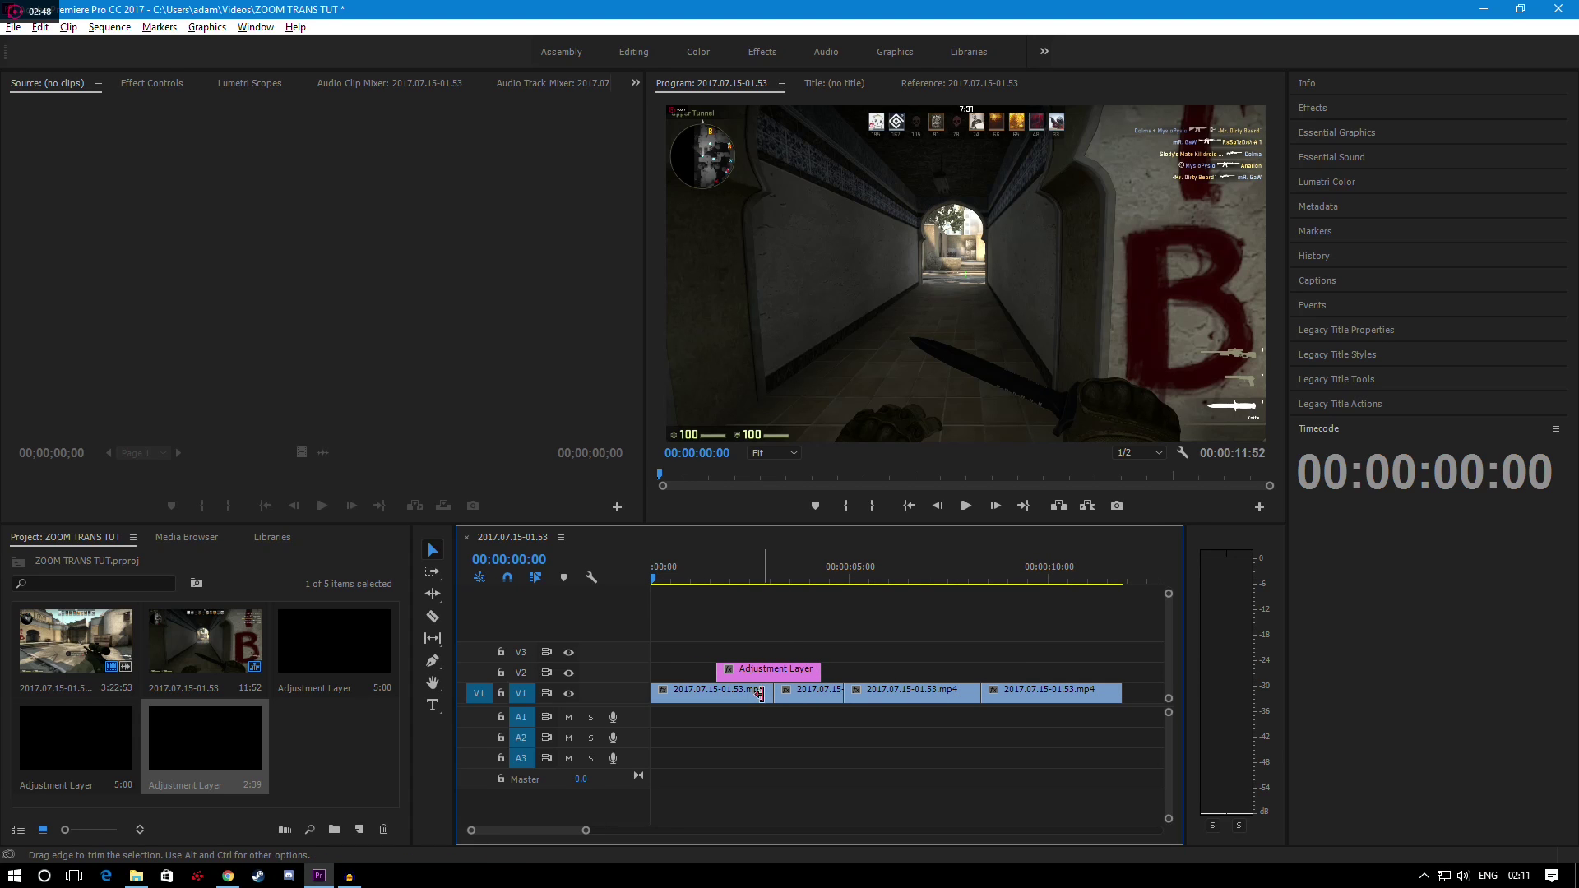
{"action": "left_click_drag", "start_coordinate": [770, 578], "coordinate": [767, 579]}
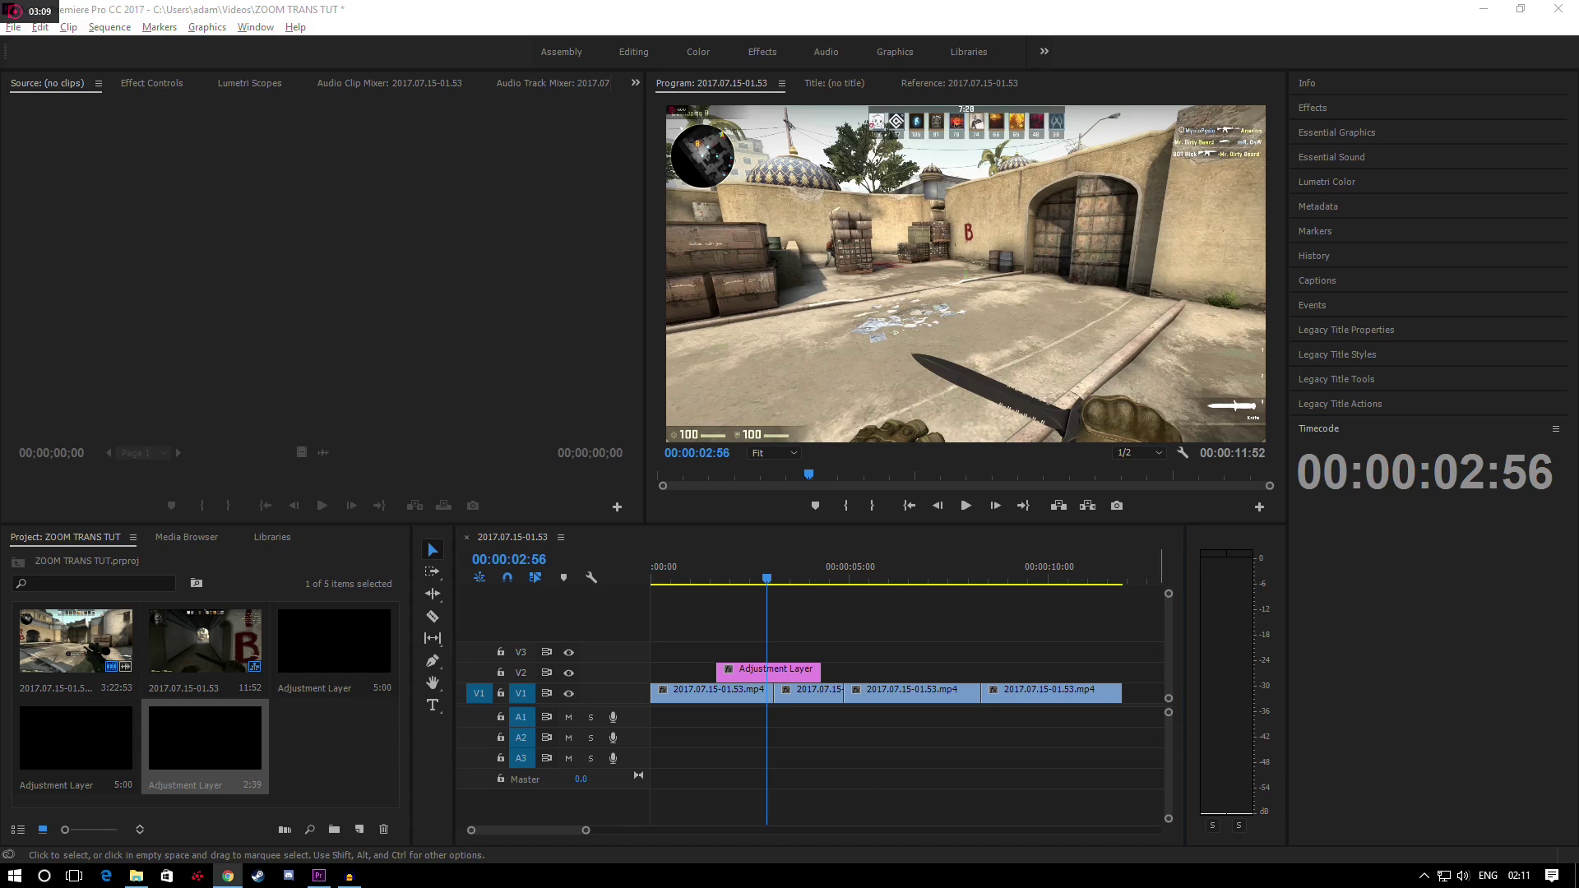
{"action": "left_click", "coordinate": [846, 627]}
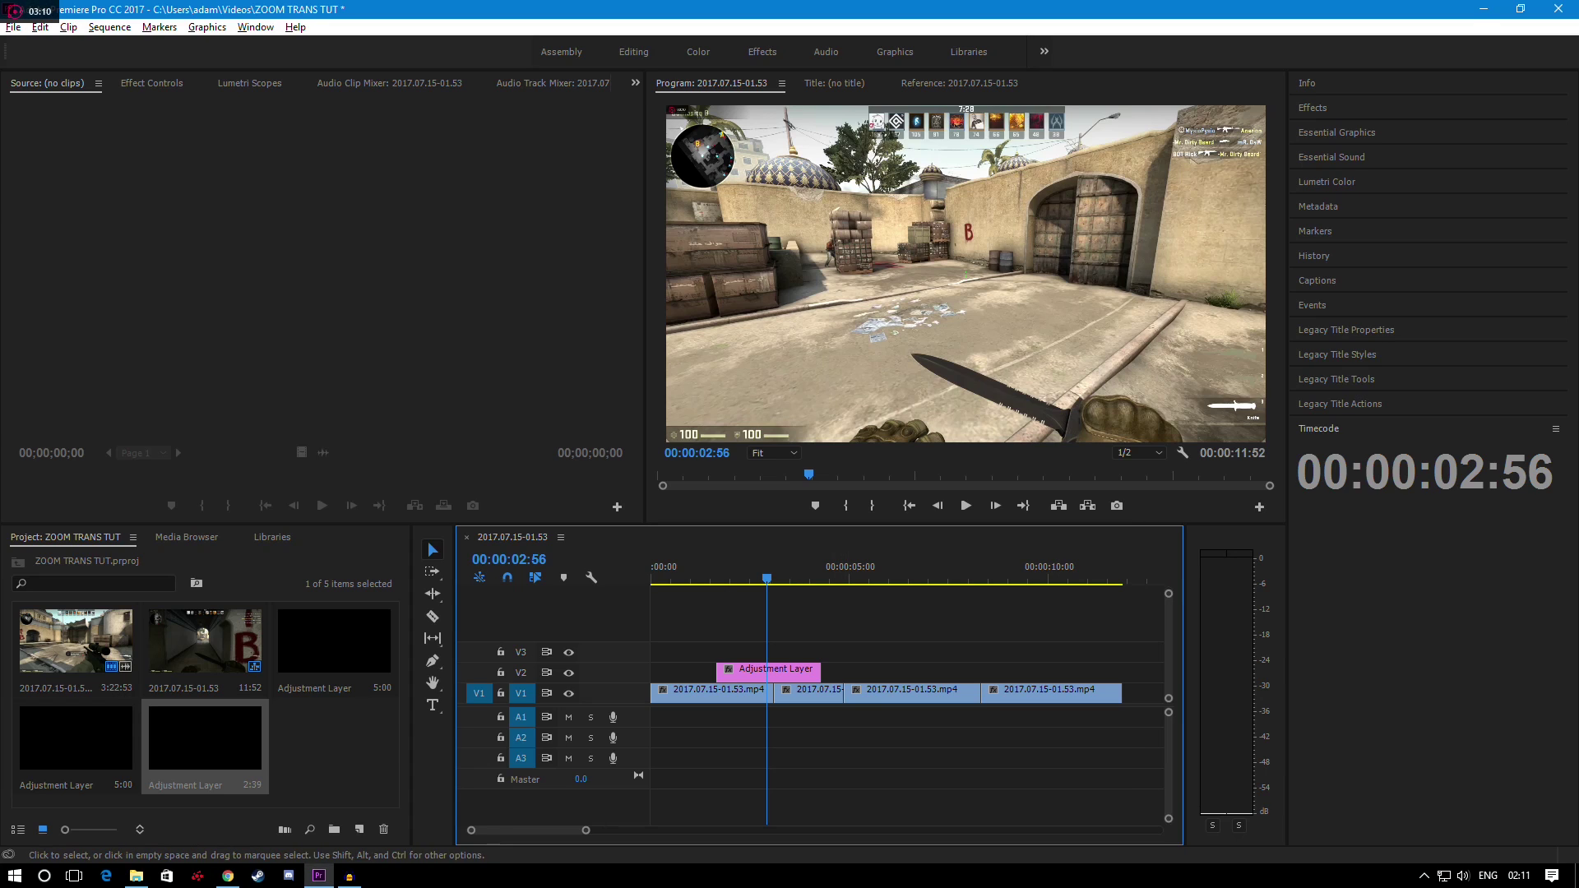
{"action": "left_click_drag", "start_coordinate": [719, 669], "coordinate": [741, 669]}
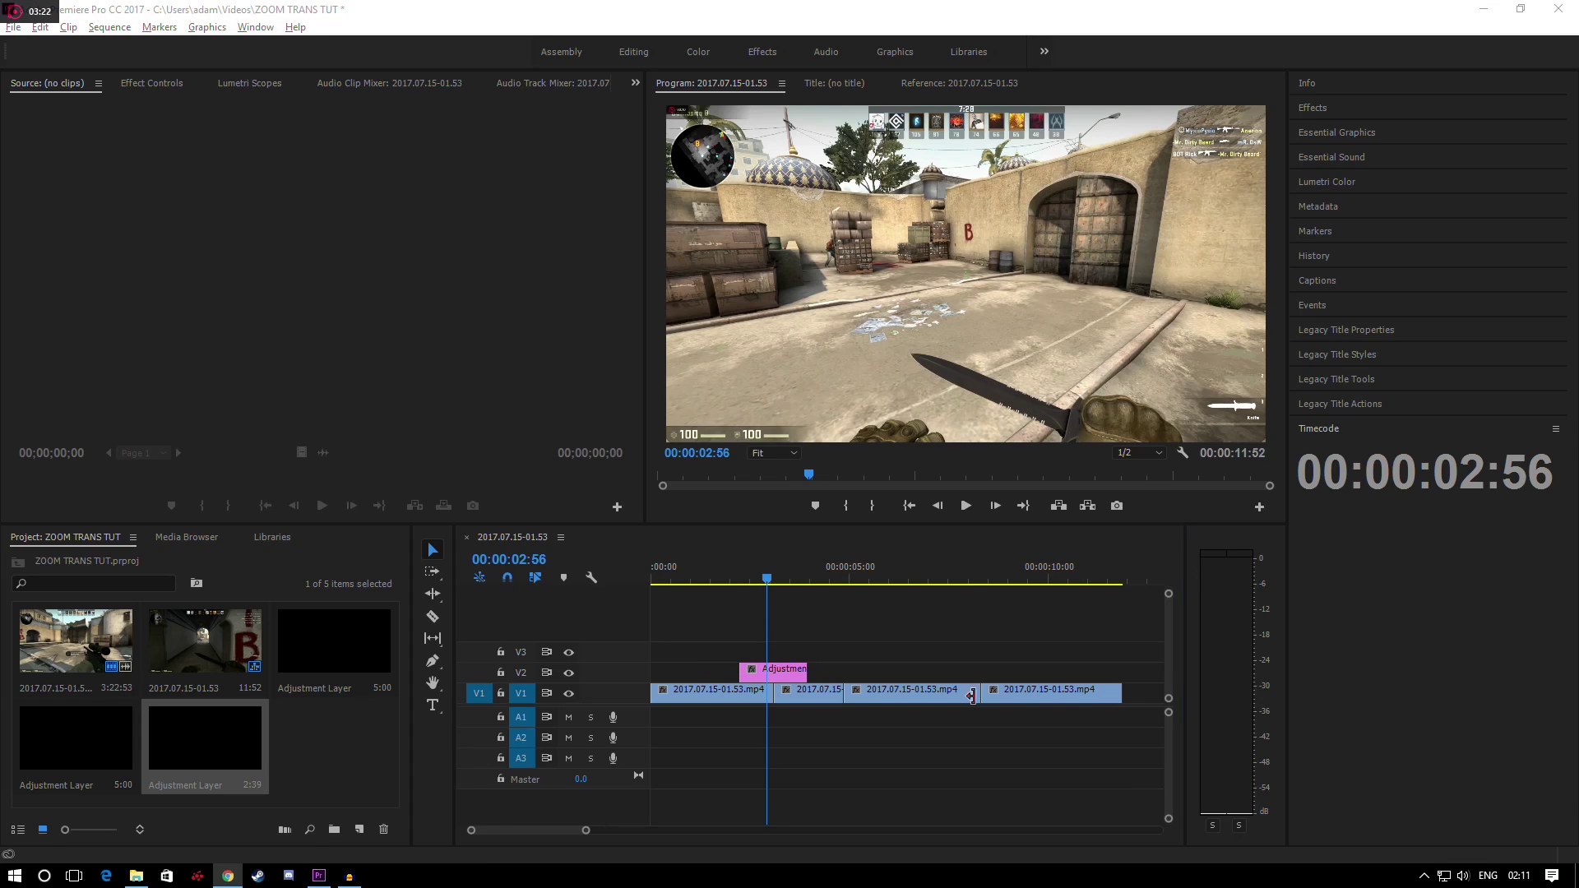
{"action": "left_click", "coordinate": [724, 630]}
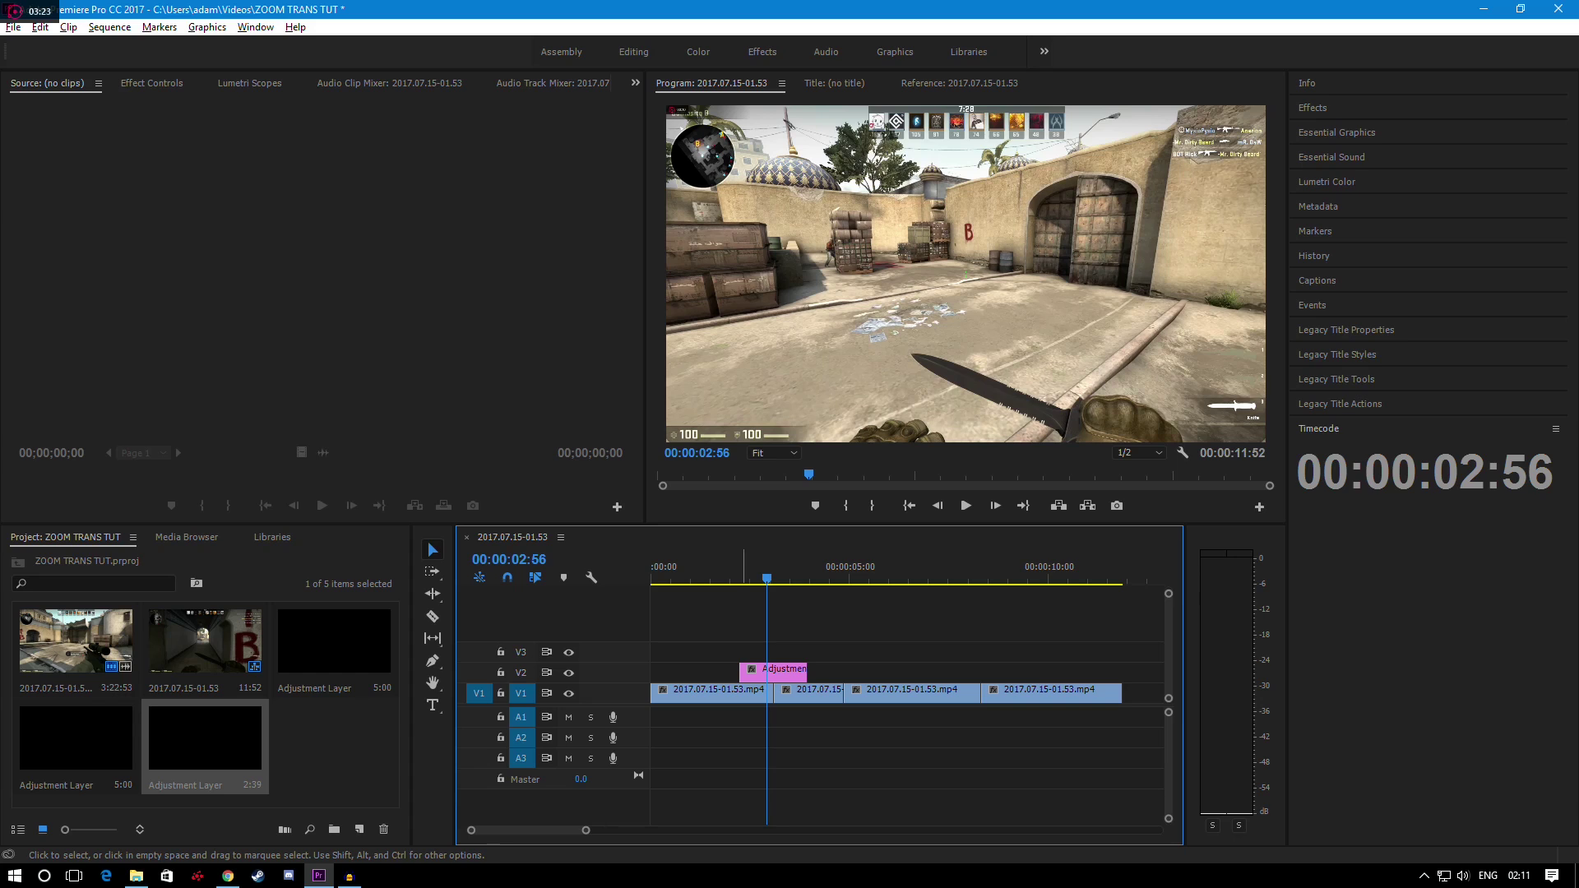
Add another adjustment layer on V3 directly above, and trim the V2 adjustment layer's start to the first cut
{"action": "left_click_drag", "start_coordinate": [205, 739], "coordinate": [750, 653]}
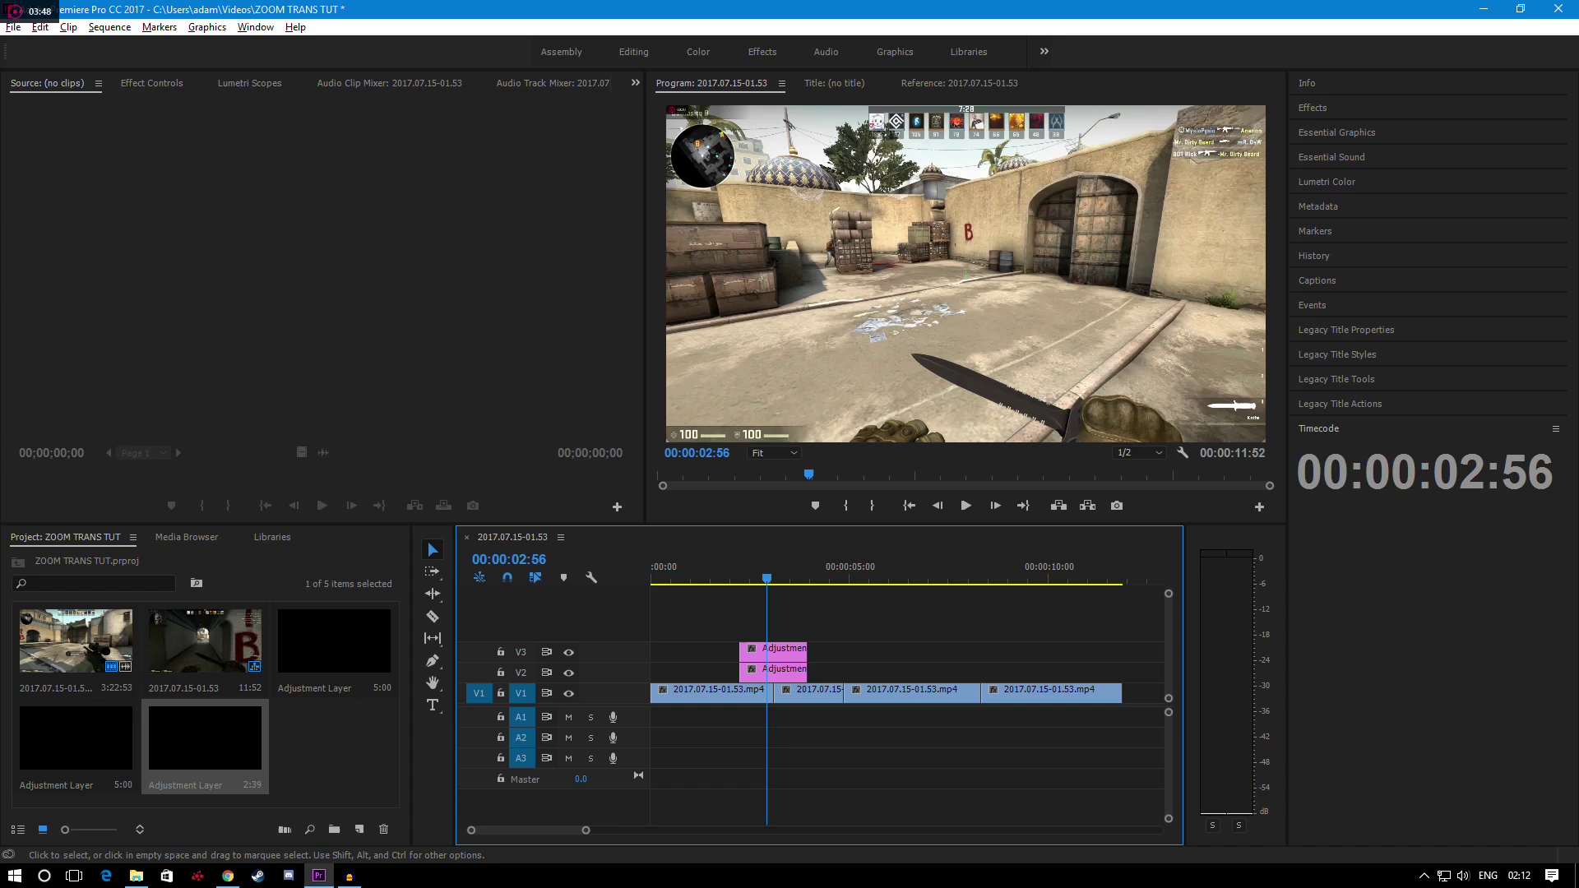
{"action": "left_click", "coordinate": [786, 670]}
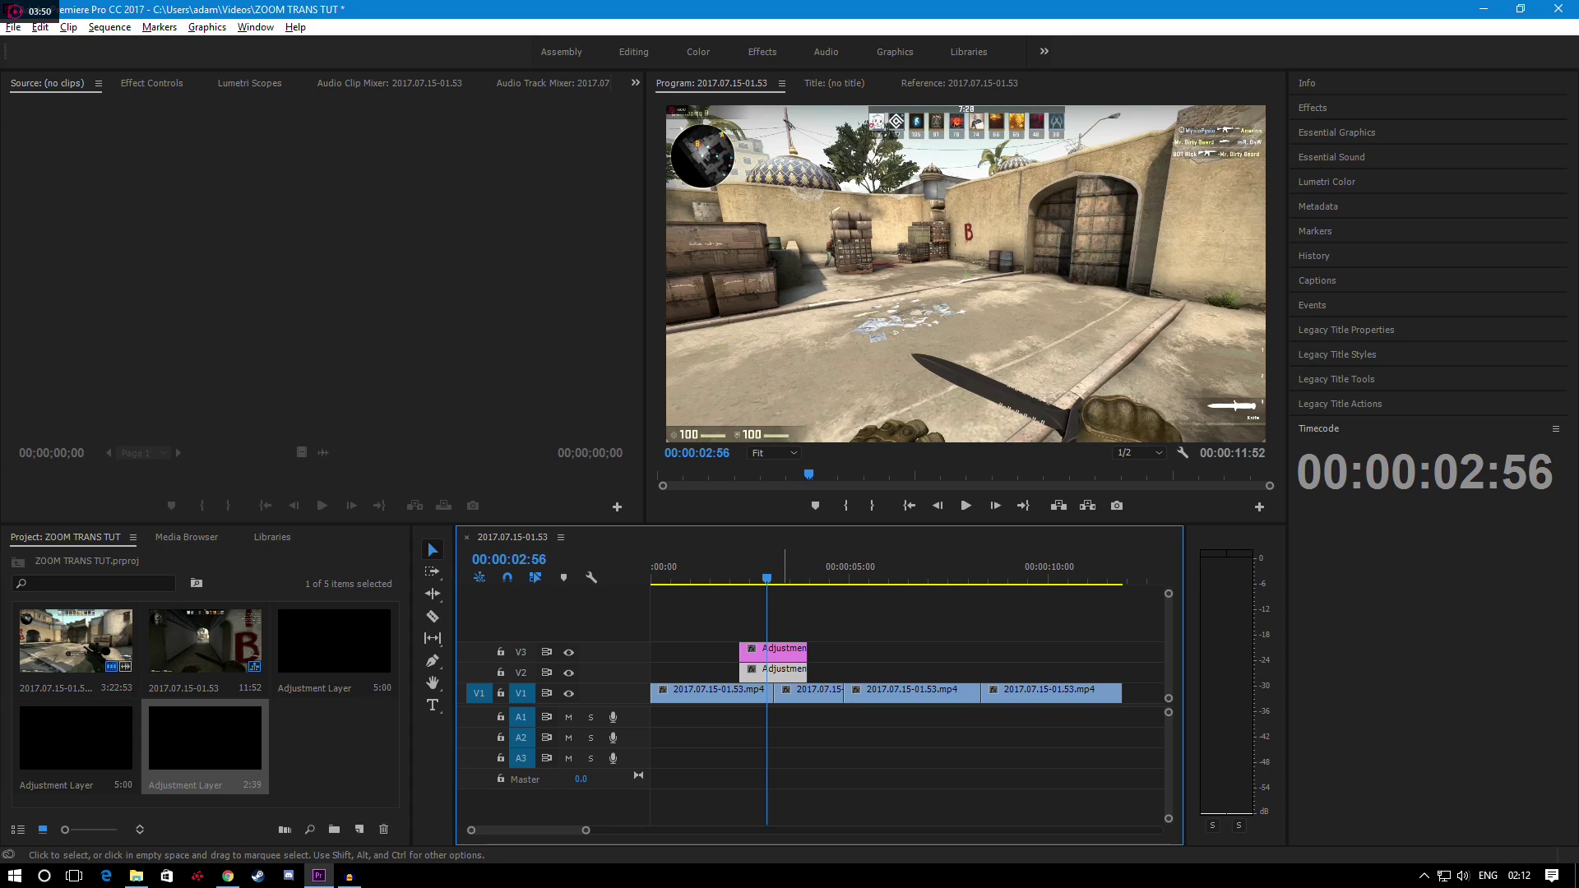
{"action": "left_click_drag", "start_coordinate": [734, 672], "coordinate": [775, 677]}
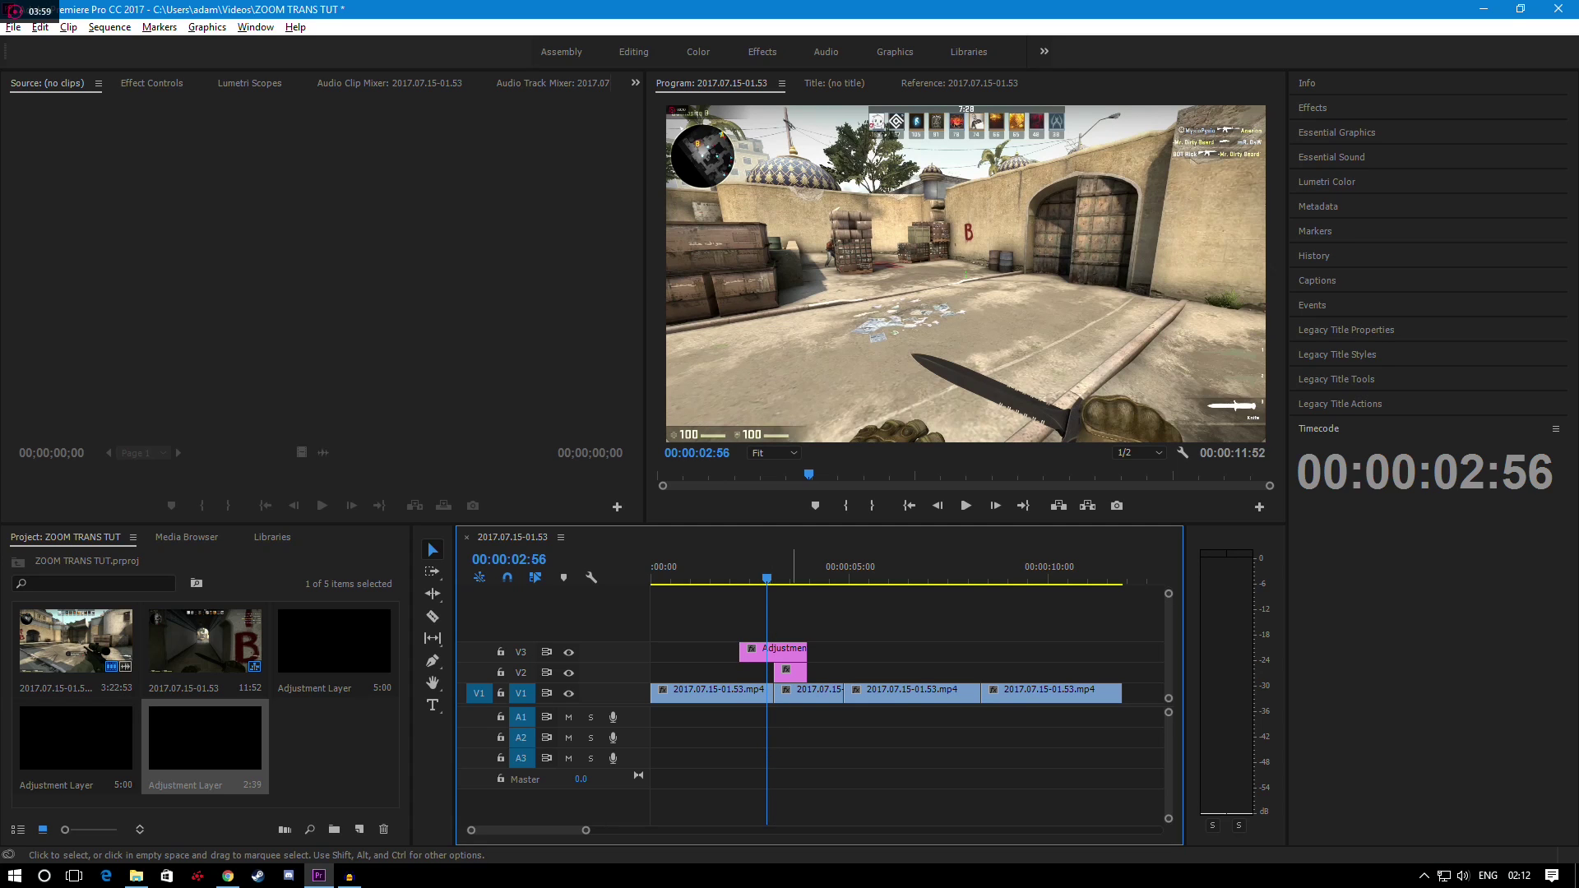
{"action": "left_click_drag", "start_coordinate": [767, 578], "coordinate": [761, 579]}
{"action": "left_click", "coordinate": [788, 674]}
{"action": "left_click", "coordinate": [228, 876]}
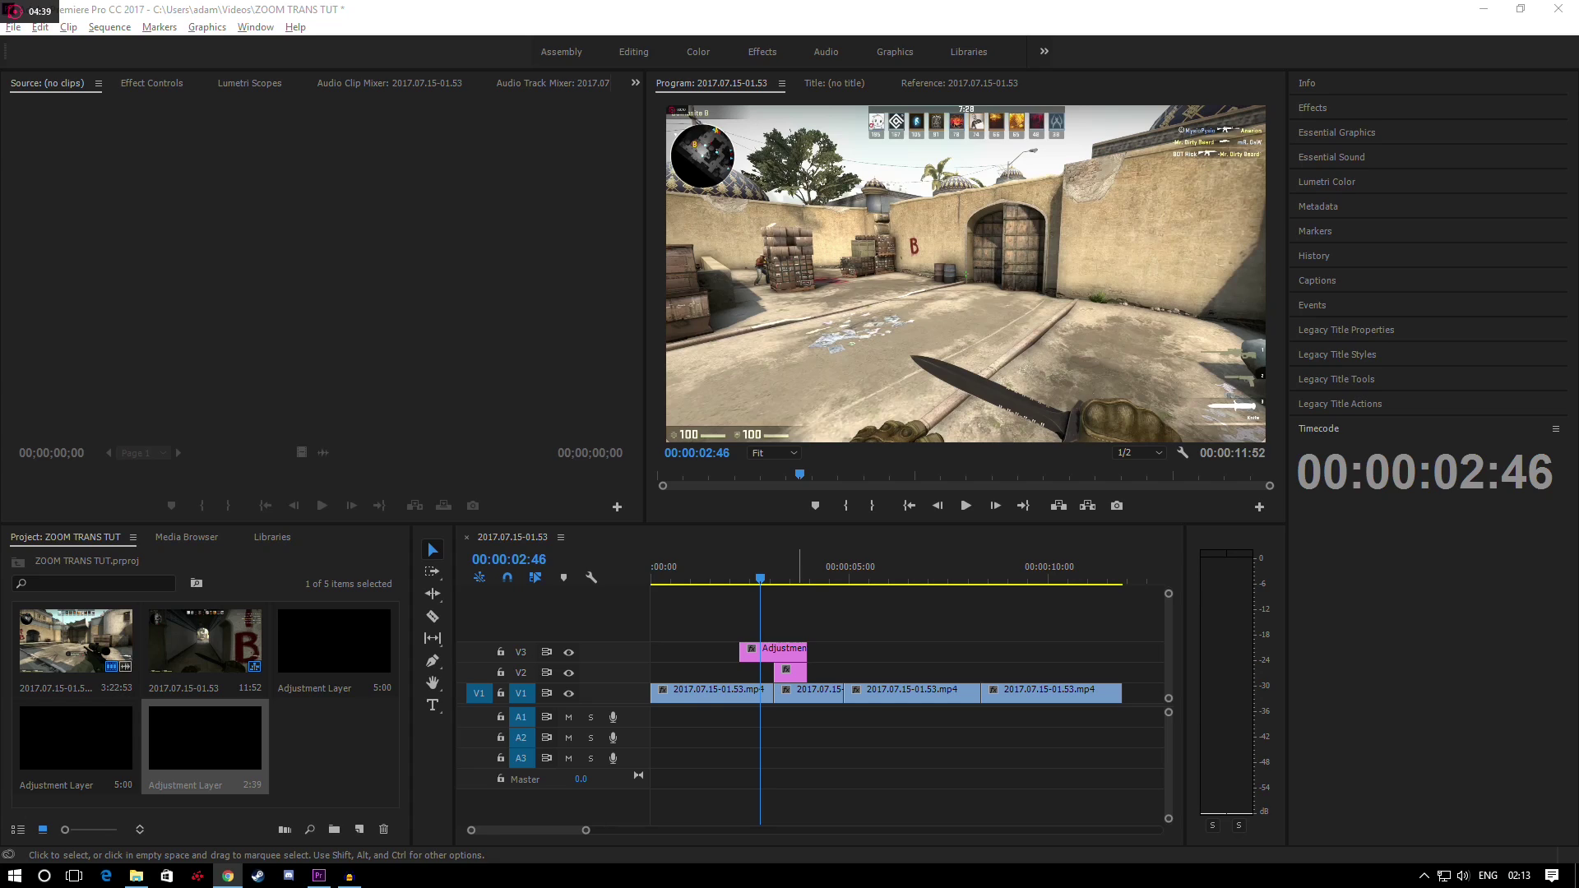
Find the Replicate video effect and apply it to the adjustment layer on V2
{"action": "left_click", "coordinate": [794, 674]}
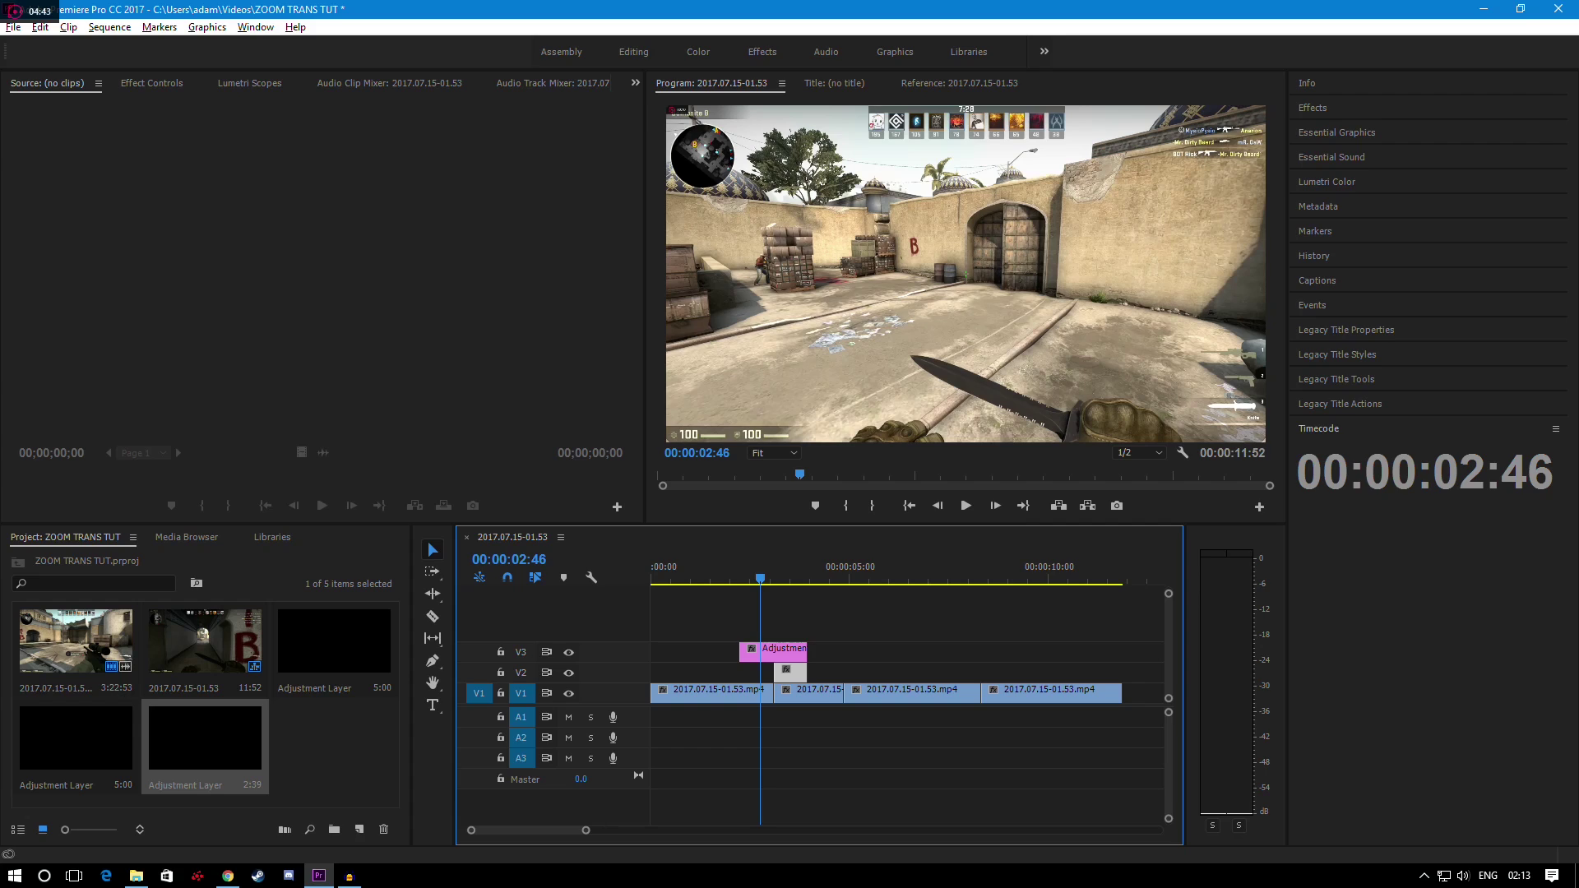
{"action": "left_click", "coordinate": [1314, 108]}
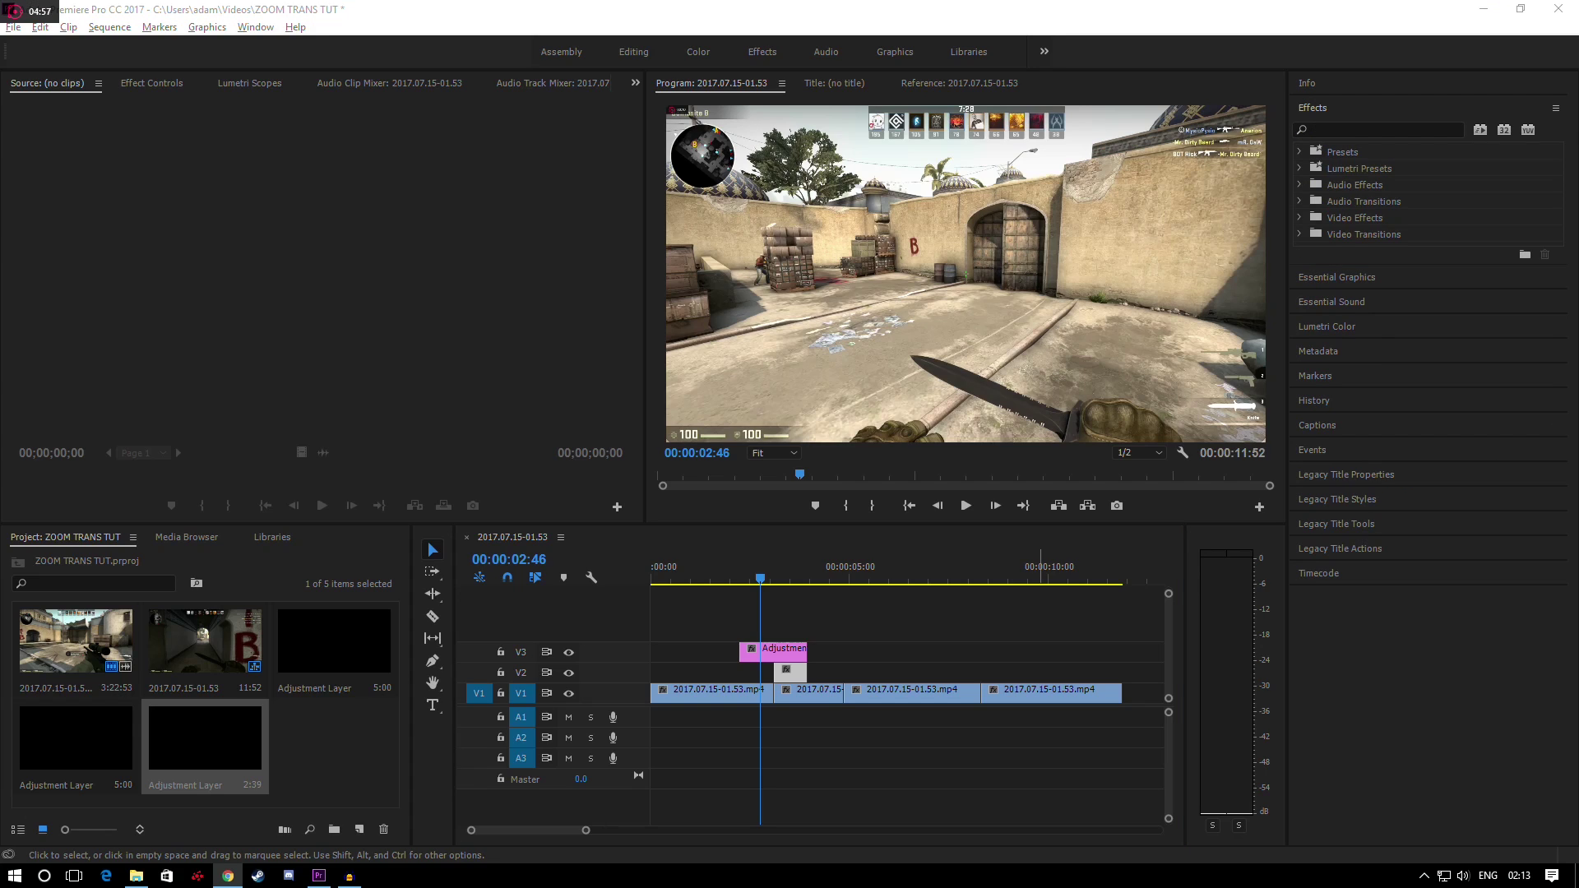
{"action": "left_click", "coordinate": [1339, 128]}
{"action": "type", "text": "replicate"}
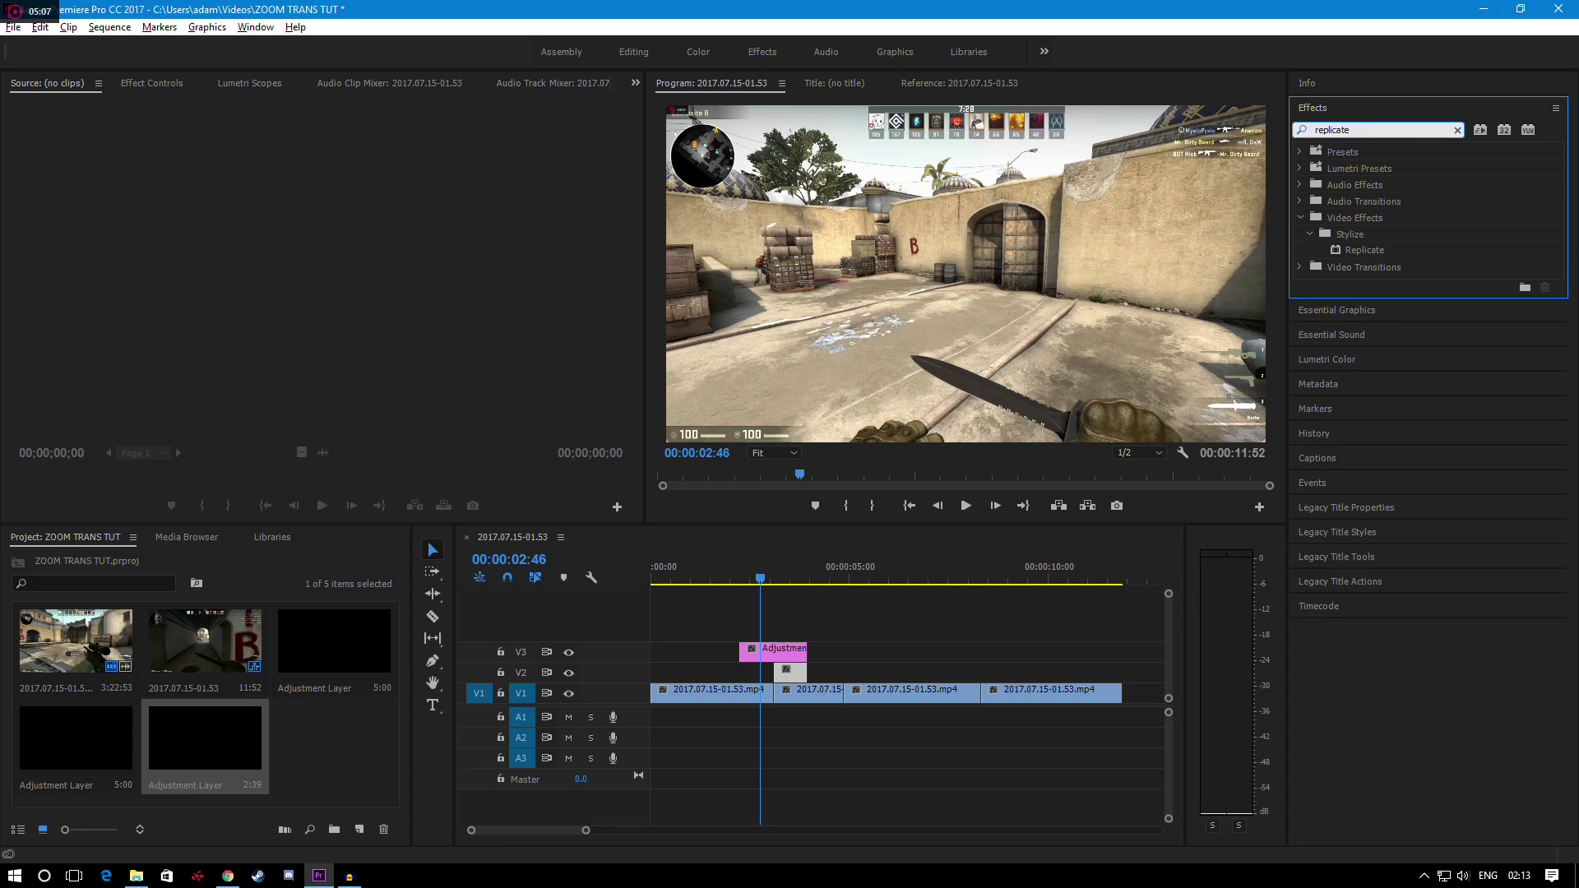
{"action": "left_click", "coordinate": [1364, 250]}
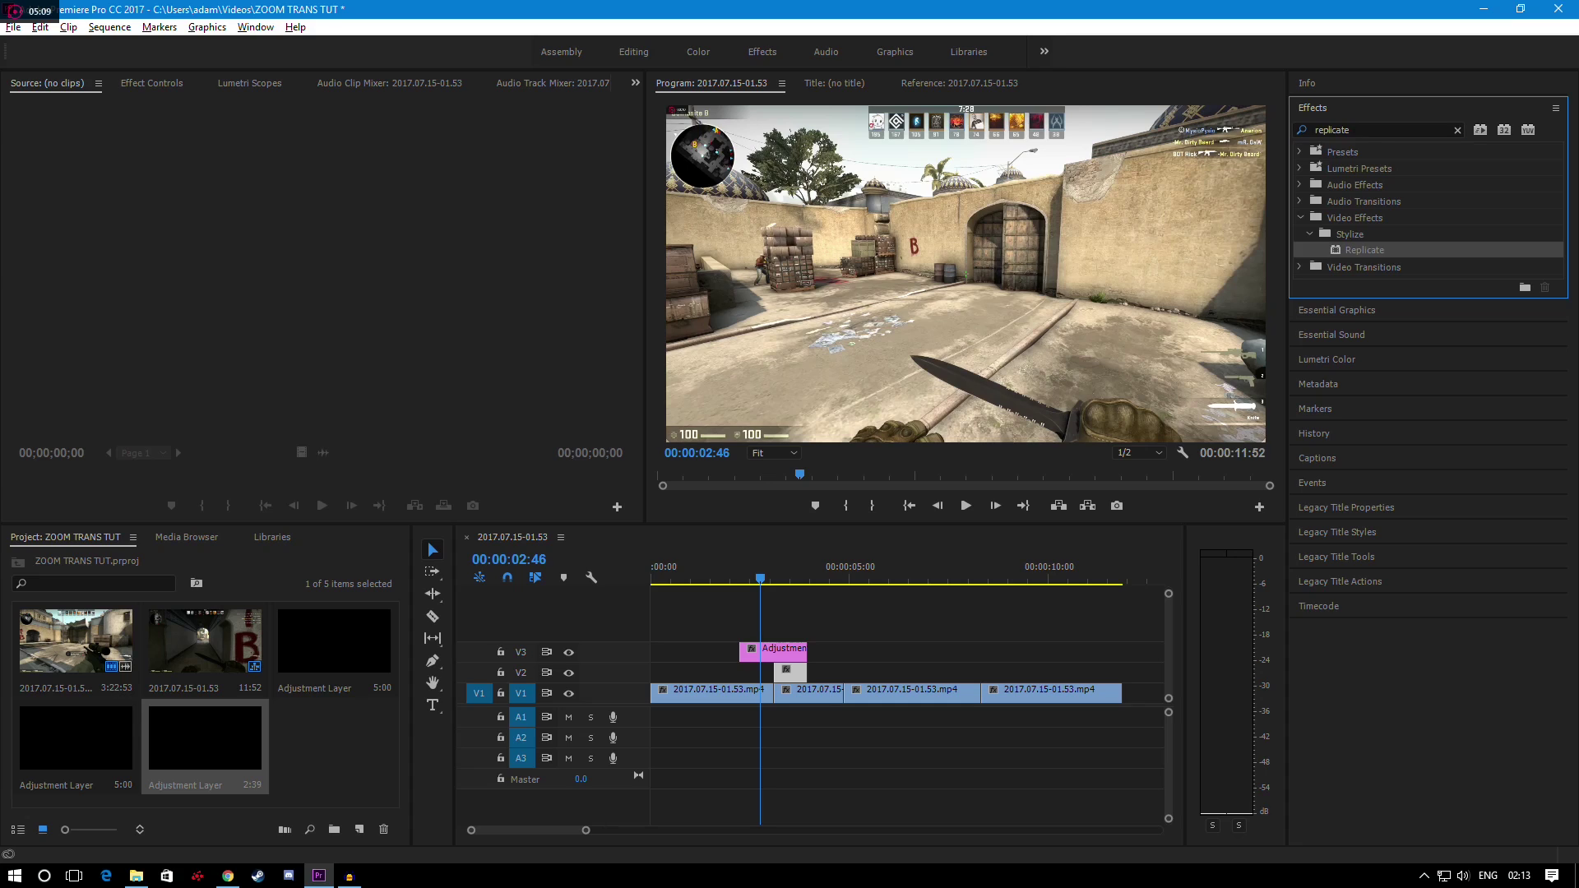
{"action": "left_click_drag", "start_coordinate": [1201, 335], "coordinate": [786, 672]}
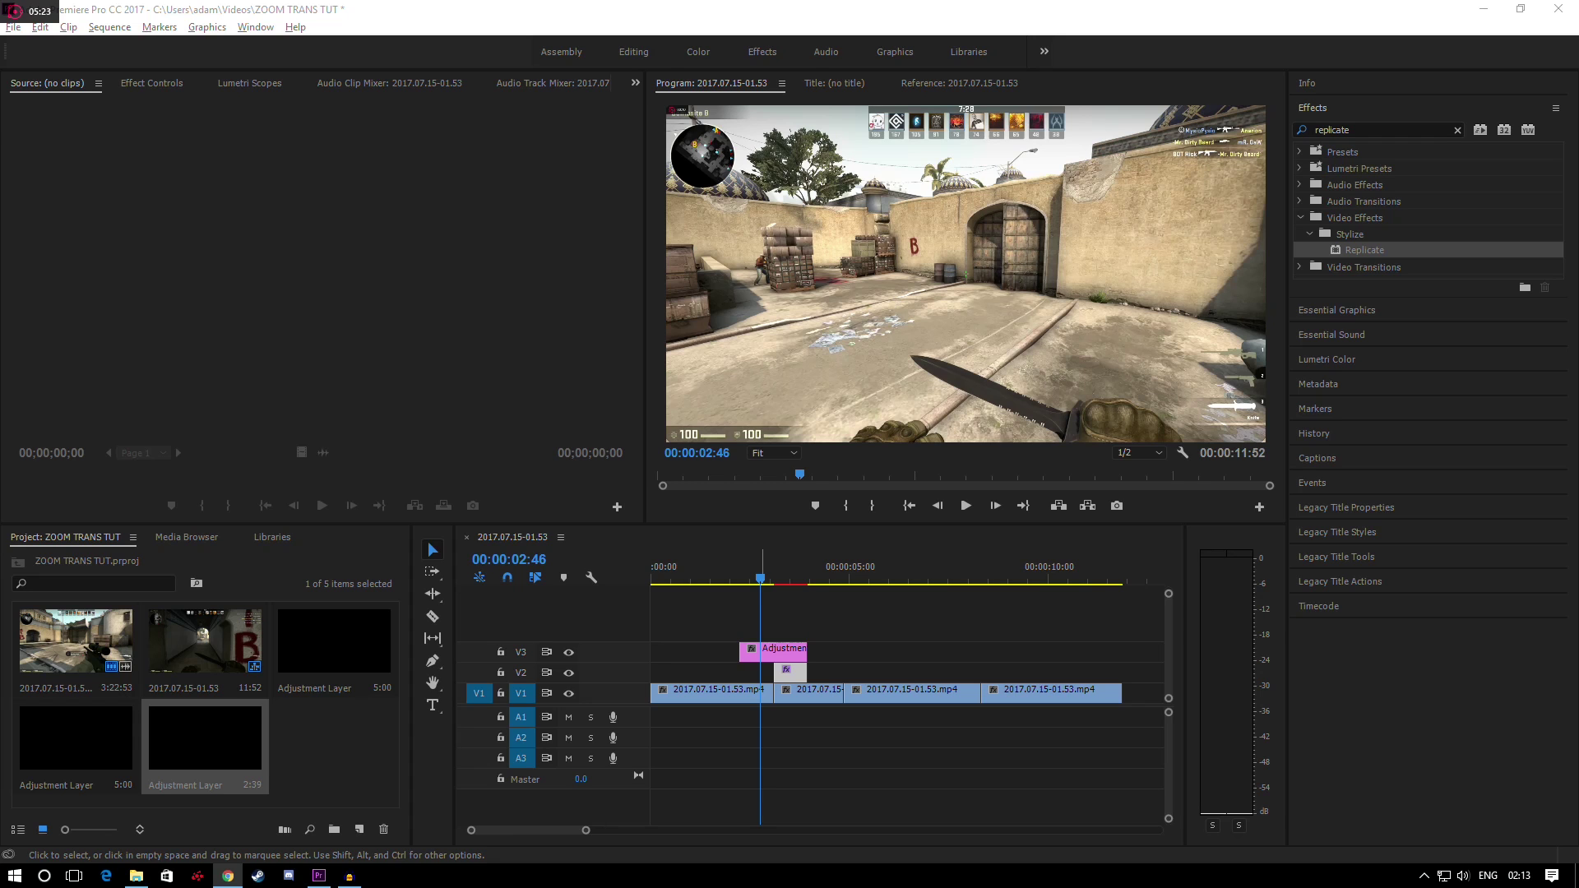
Preview the Replicate effect on the V2 adjustment layer and set its Count to 3
{"action": "key", "text": "space"}
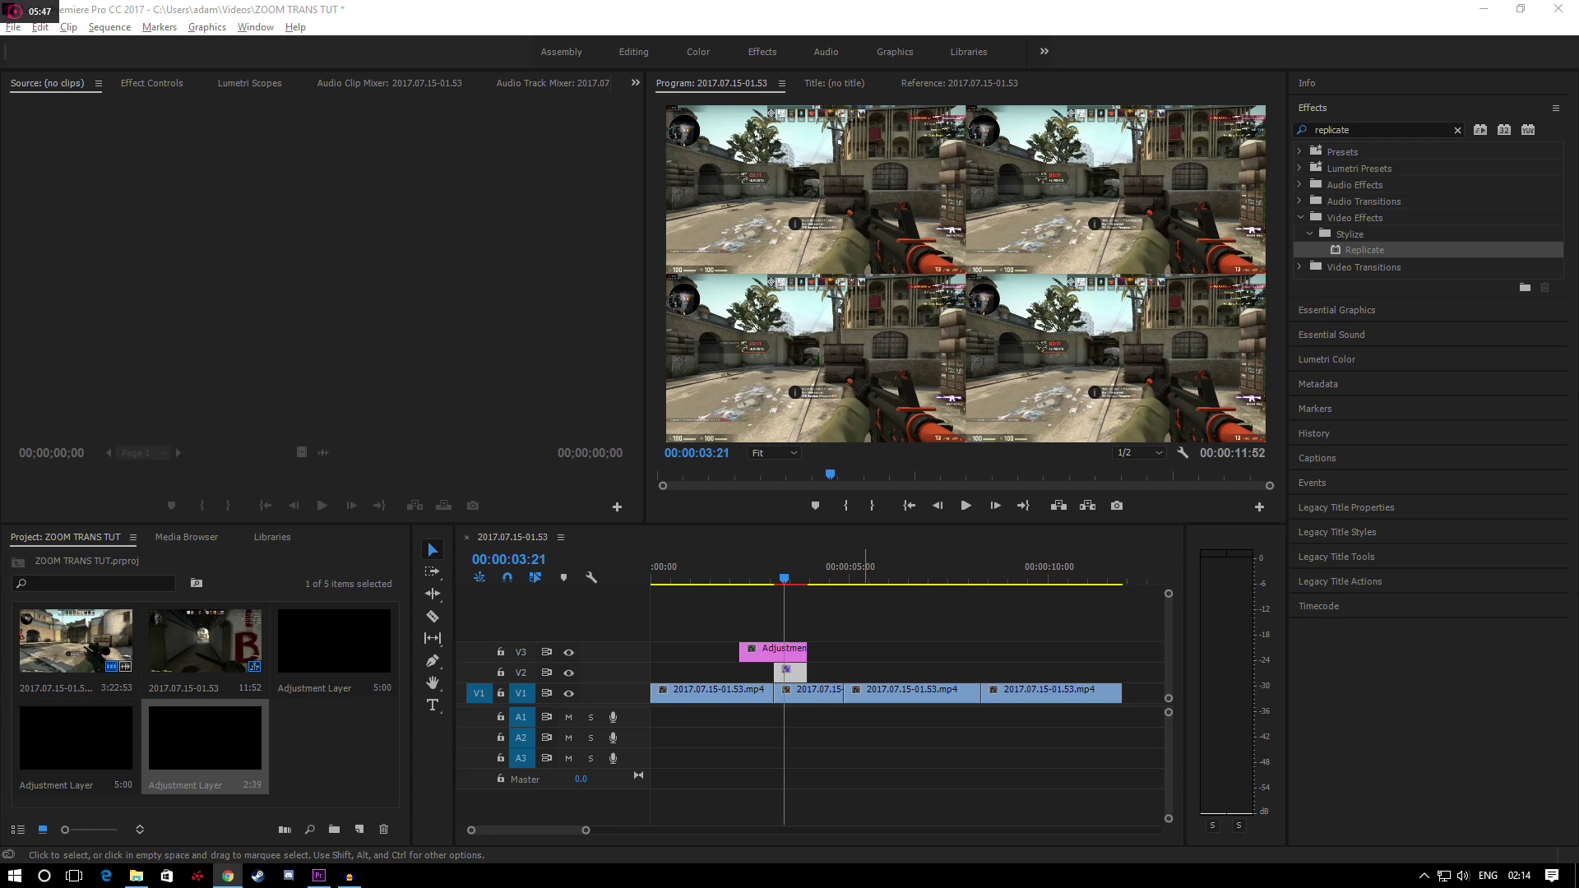
{"action": "left_click", "coordinate": [152, 84]}
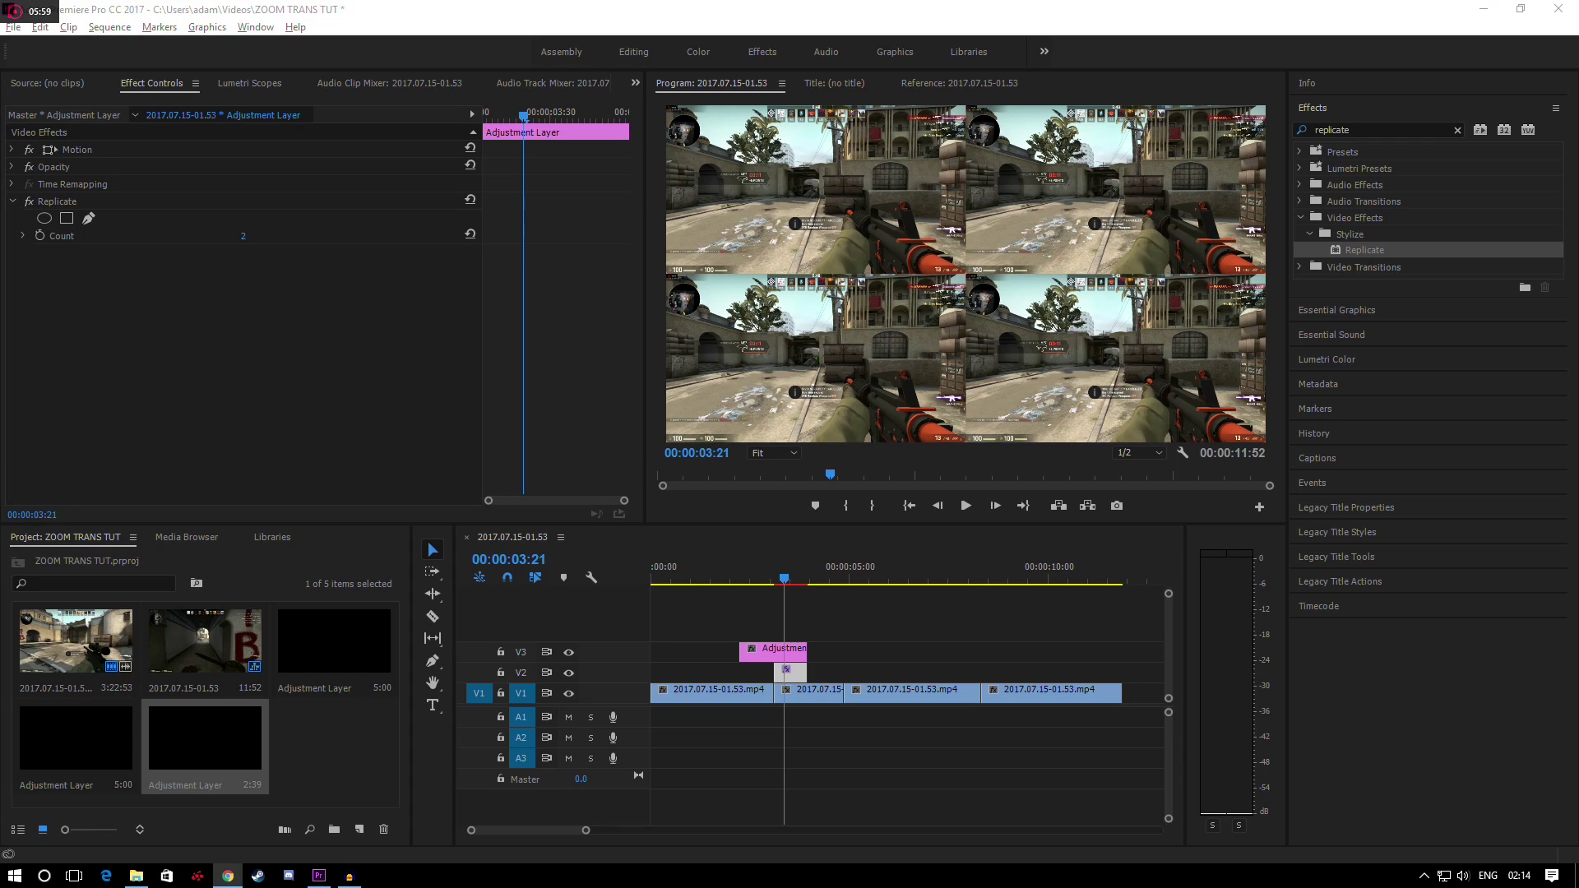
{"action": "key", "text": "alt+Tab"}
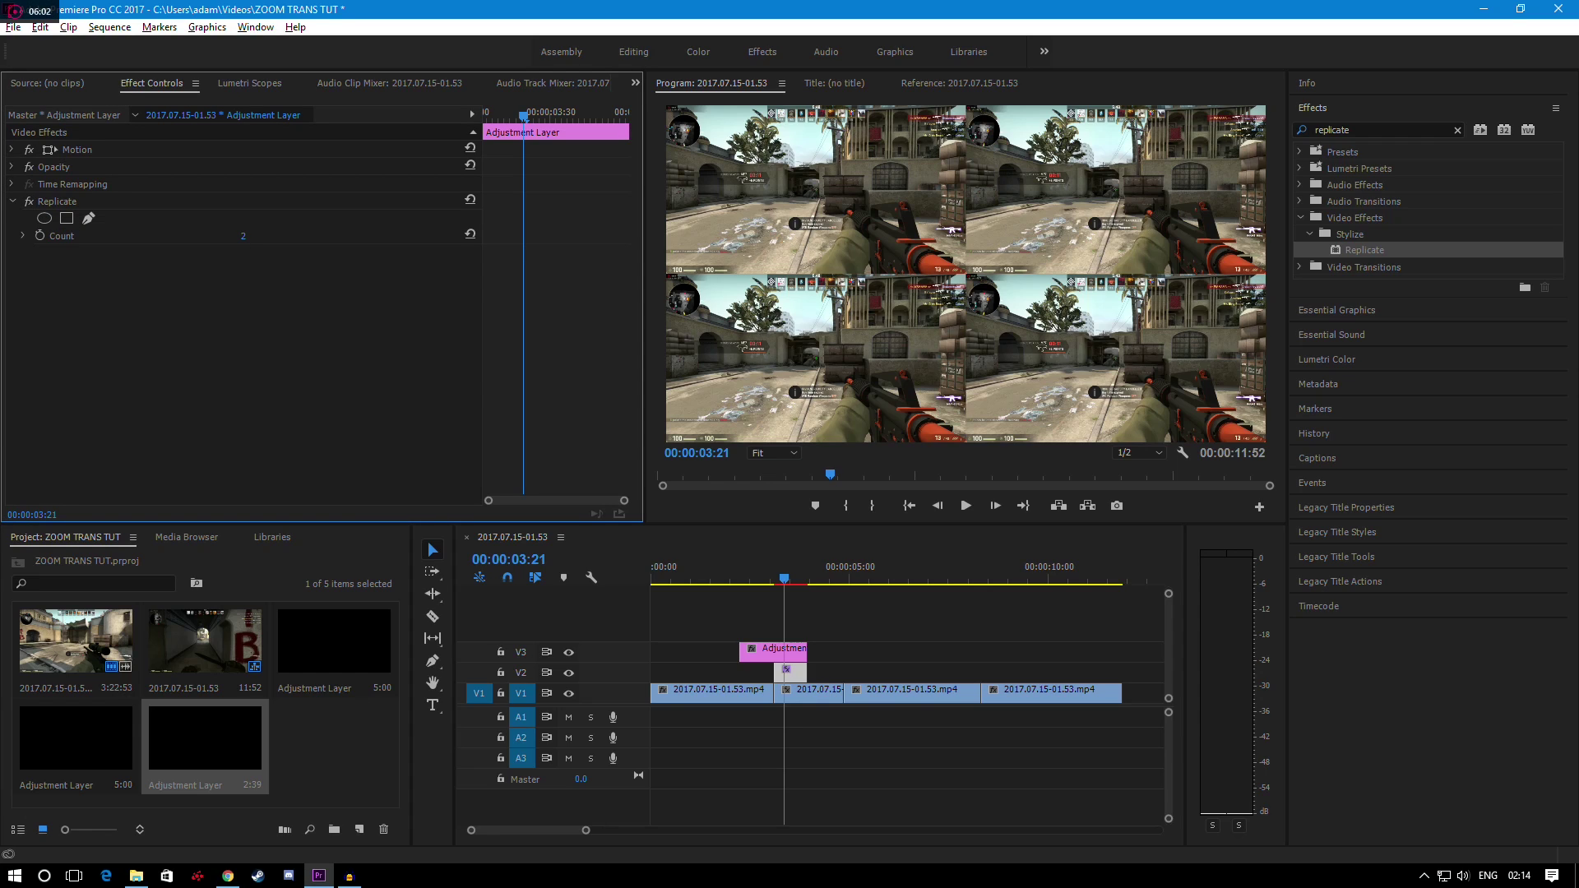
{"action": "left_click", "coordinate": [243, 237]}
{"action": "type", "text": "3"}
{"action": "key", "text": "Return"}
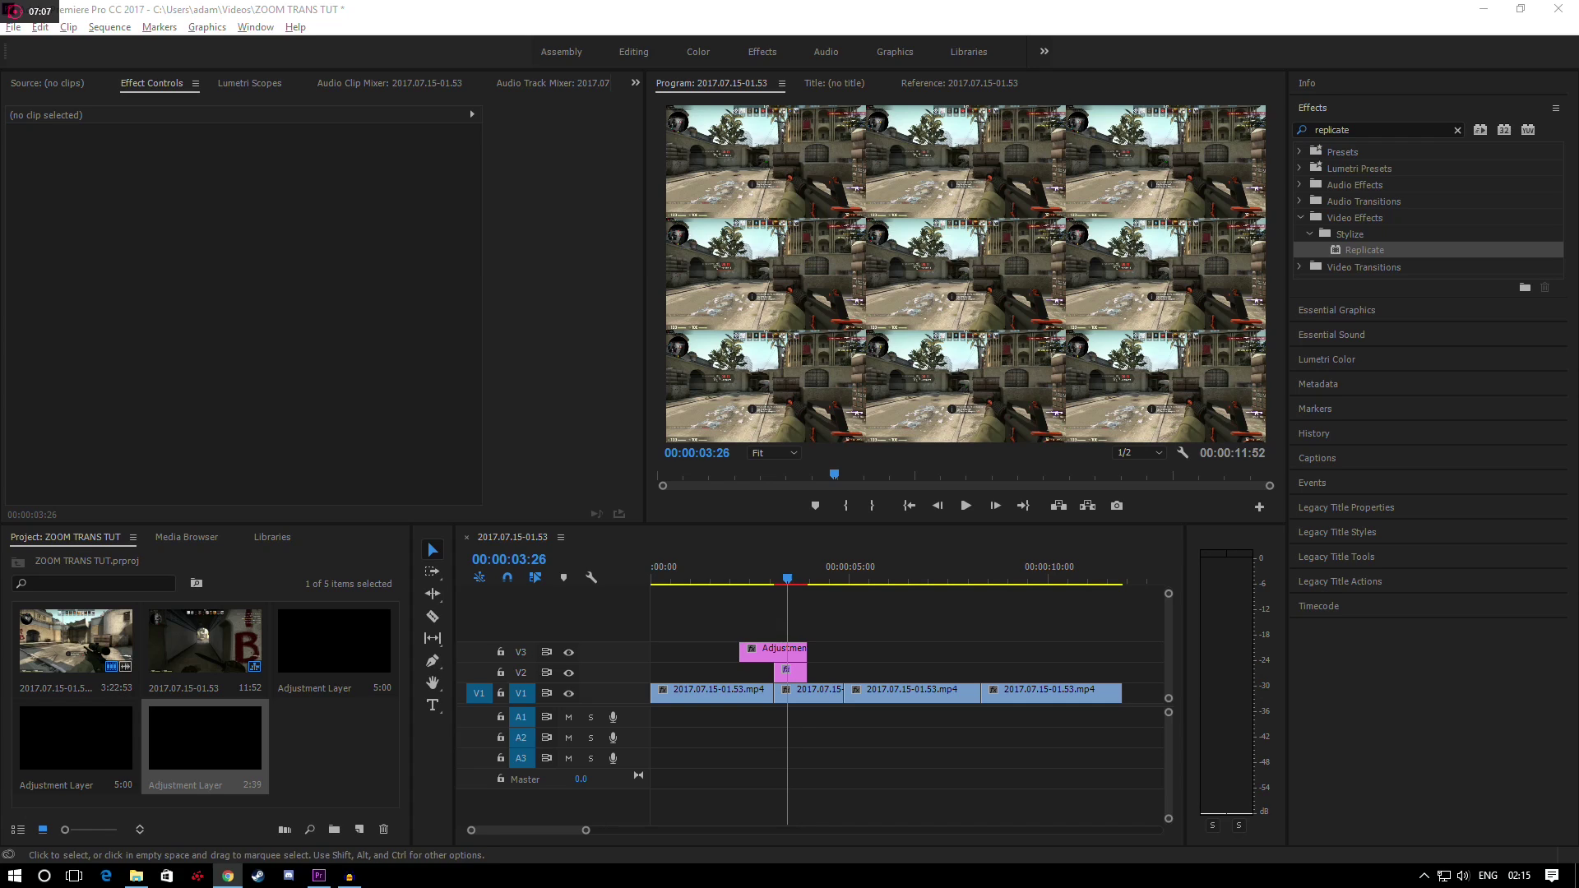
Find the Mirror video effect and apply it to the adjustment layer on V2
{"action": "left_click", "coordinate": [795, 732]}
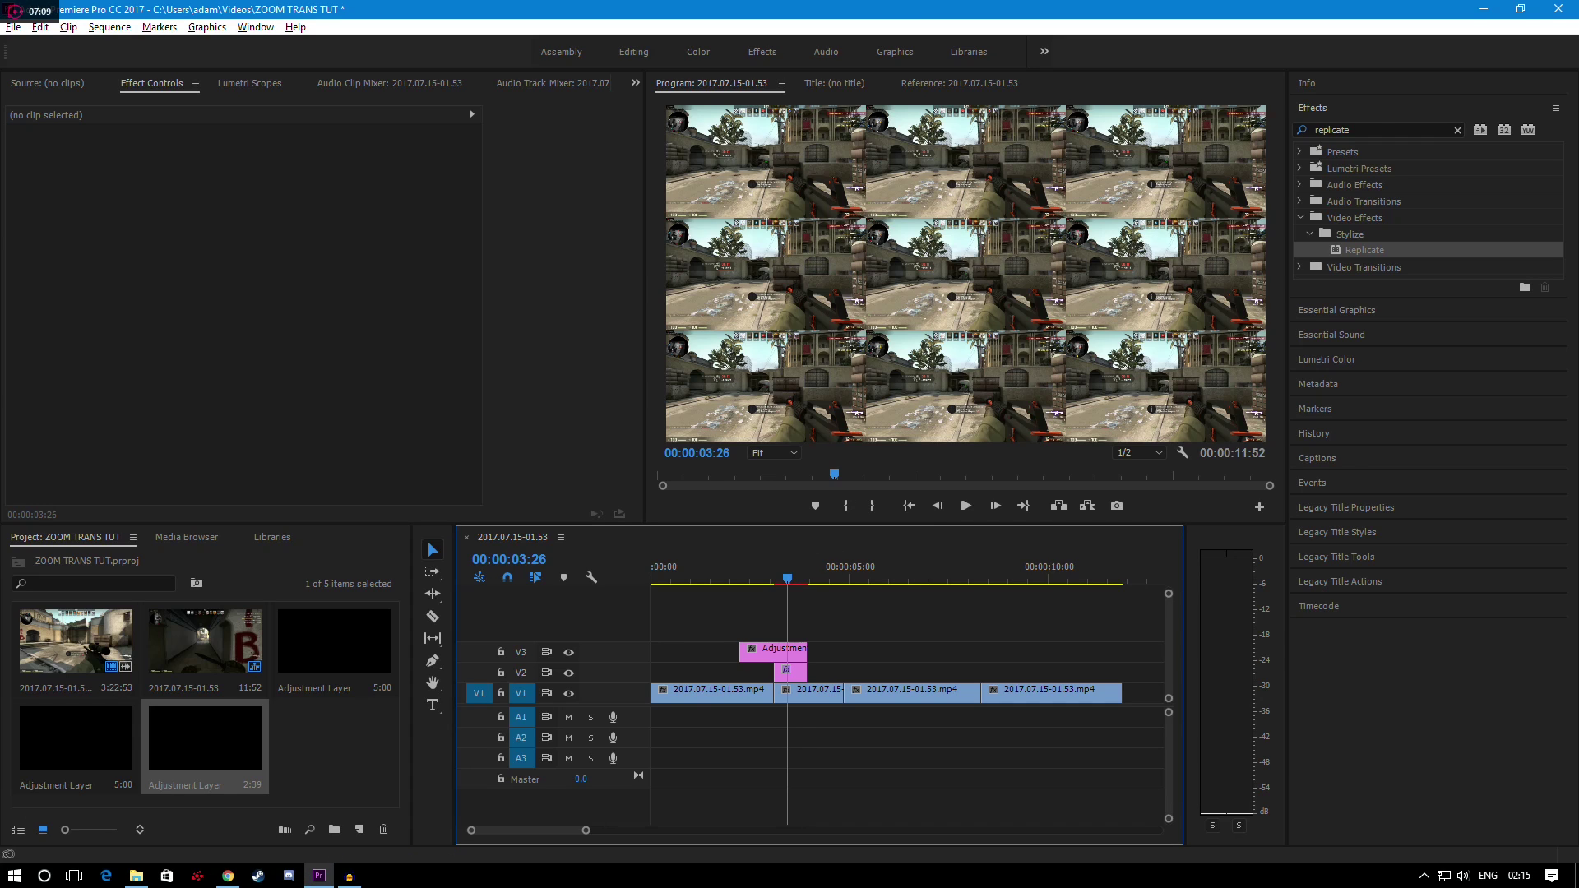
{"action": "left_click", "coordinate": [1383, 127]}
{"action": "type", "text": "mirror"}
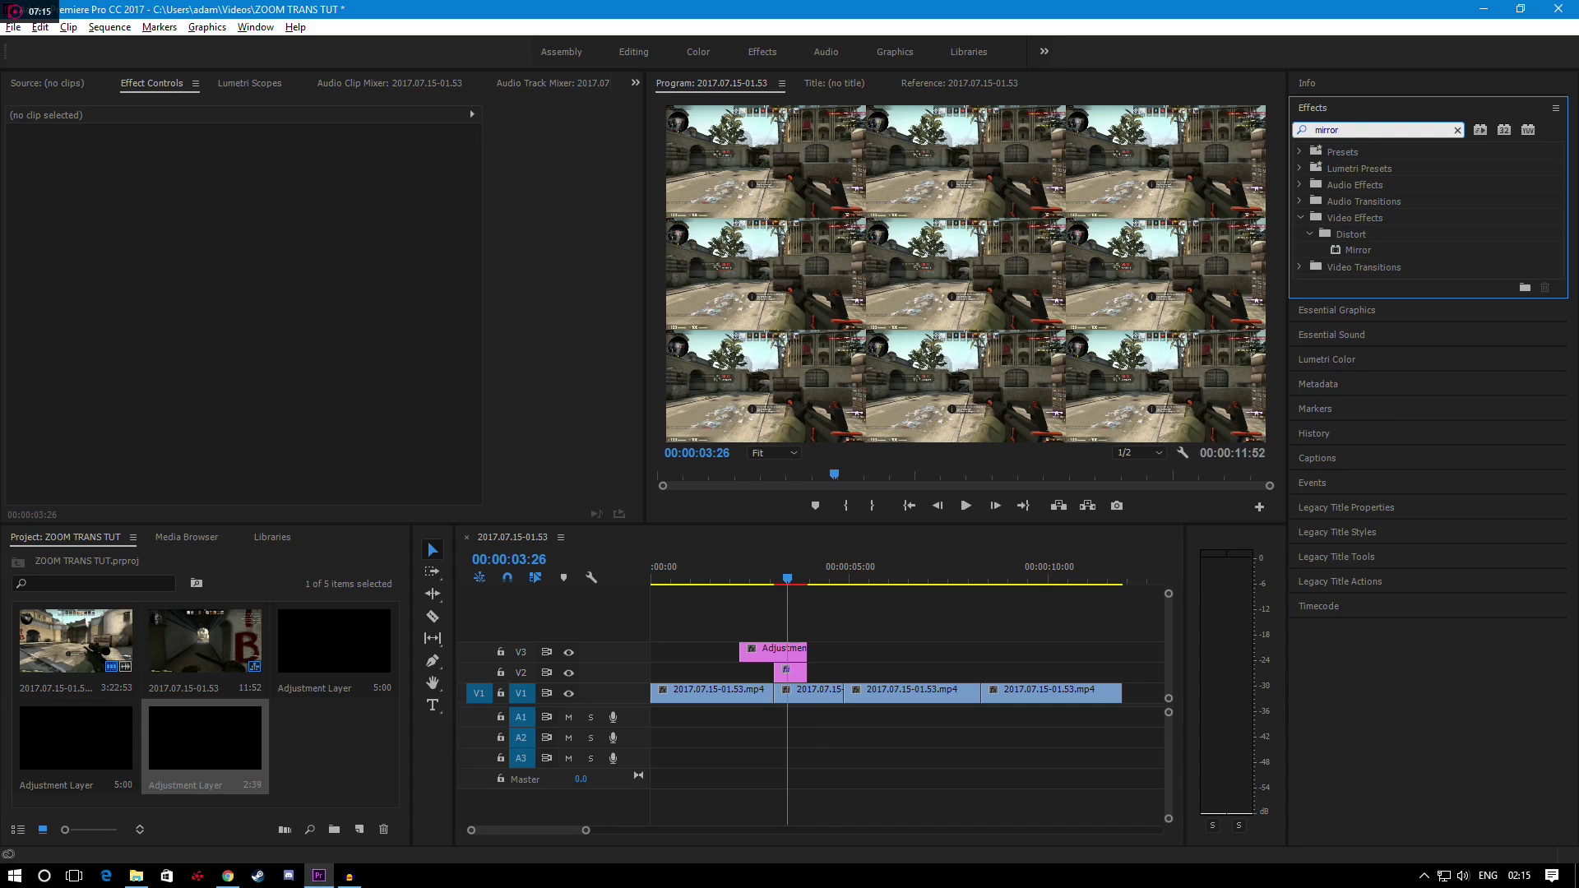
{"action": "left_click", "coordinate": [1358, 250]}
{"action": "left_click_drag", "start_coordinate": [1358, 250], "coordinate": [794, 676]}
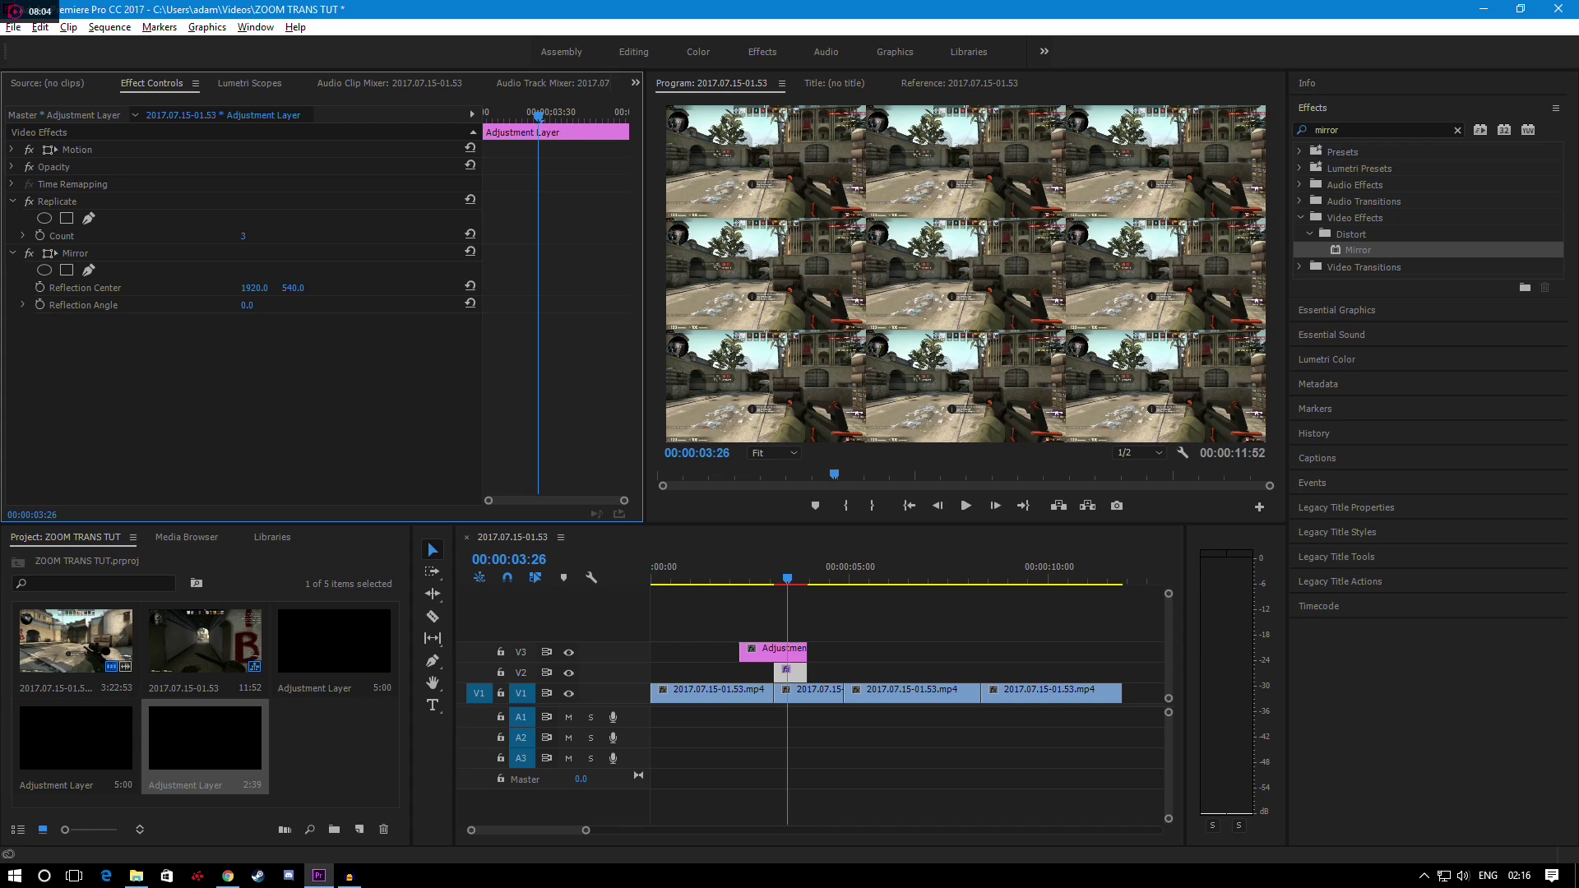
Set the Mirror effect's Reflection Angle to 90°
{"action": "left_click", "coordinate": [246, 306]}
{"action": "type", "text": "90"}
{"action": "key", "text": "Return"}
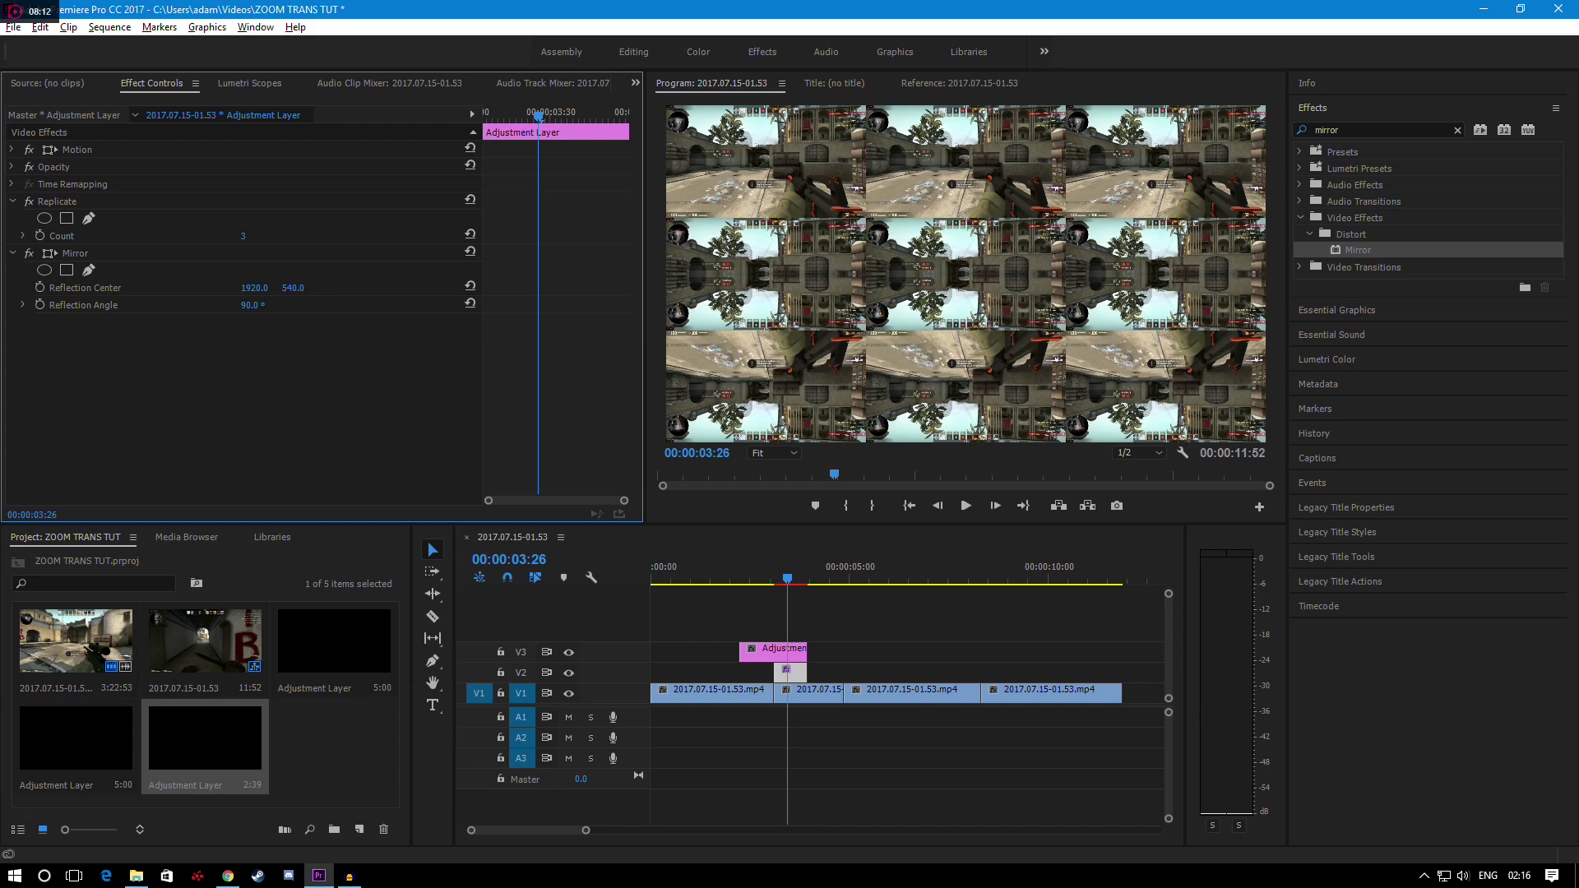
Try other Reflection Angle values on the Mirror effect, including 11°, and restore it to 90°
{"action": "left_click", "coordinate": [254, 305]}
{"action": "key", "text": "Return"}
{"action": "left_click", "coordinate": [249, 305]}
{"action": "type", "text": "11"}
{"action": "key", "text": "Return"}
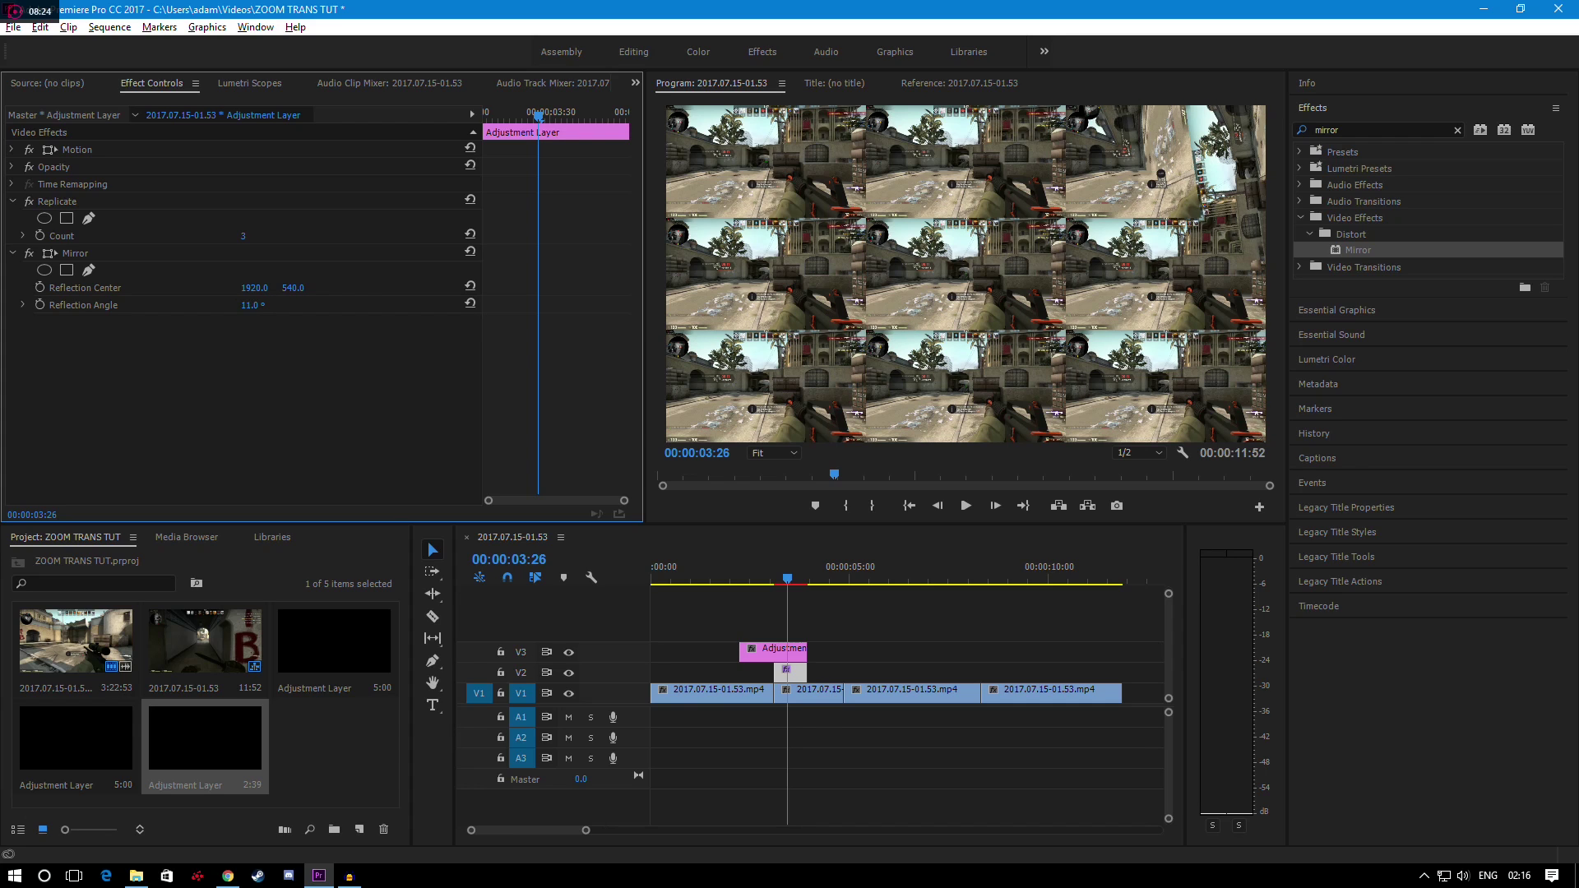
{"action": "left_click_drag", "start_coordinate": [252, 305], "coordinate": [310, 305]}
{"action": "left_click", "coordinate": [253, 305]}
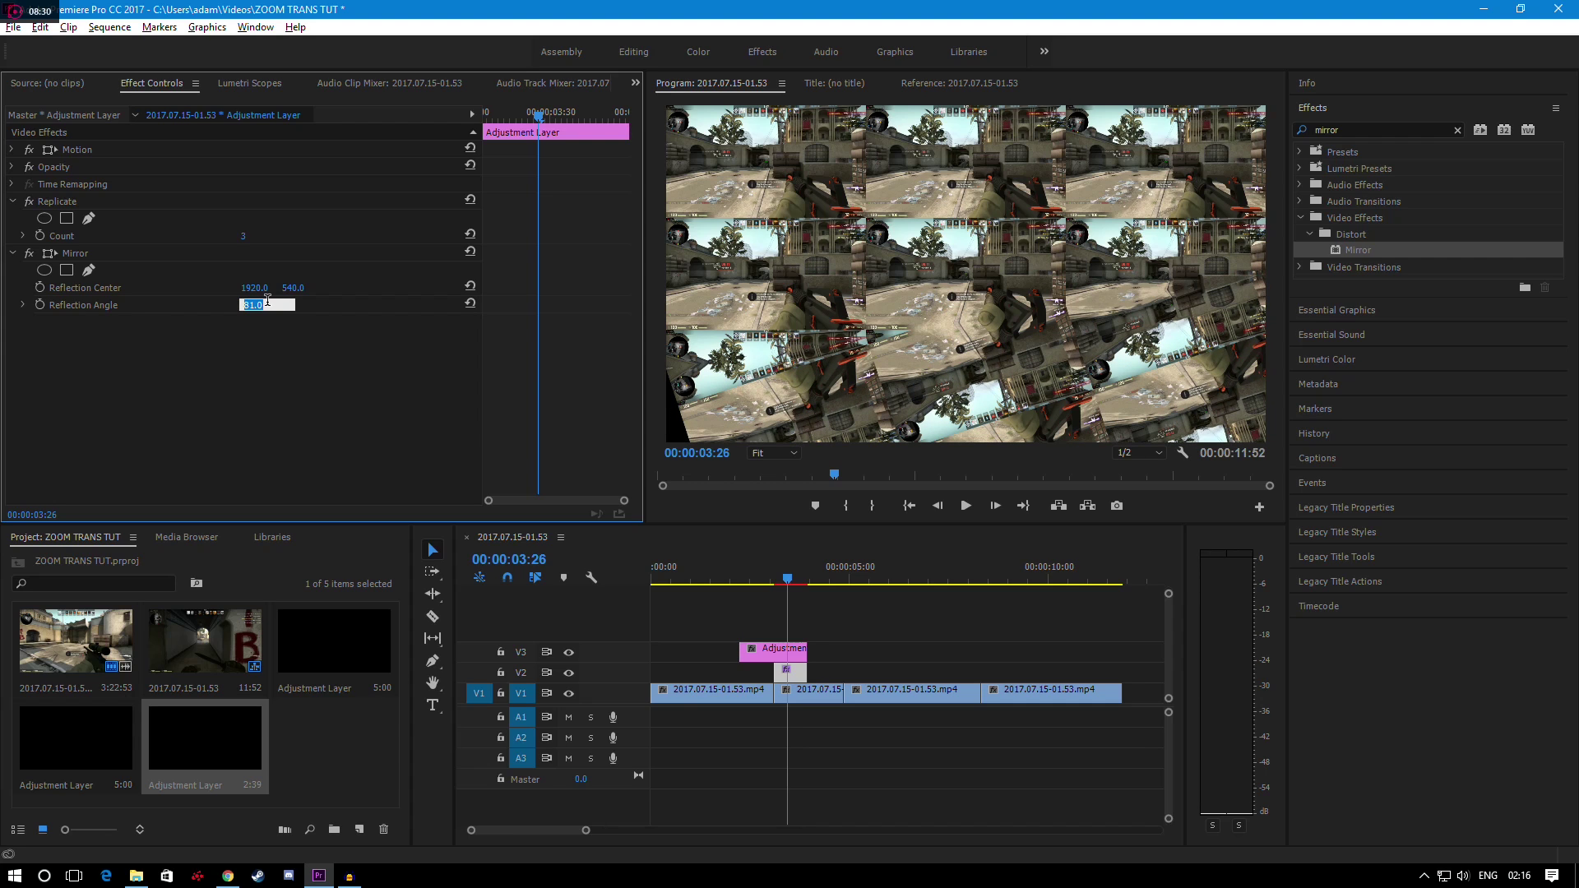
{"action": "type", "text": "90"}
{"action": "key", "text": "Return"}
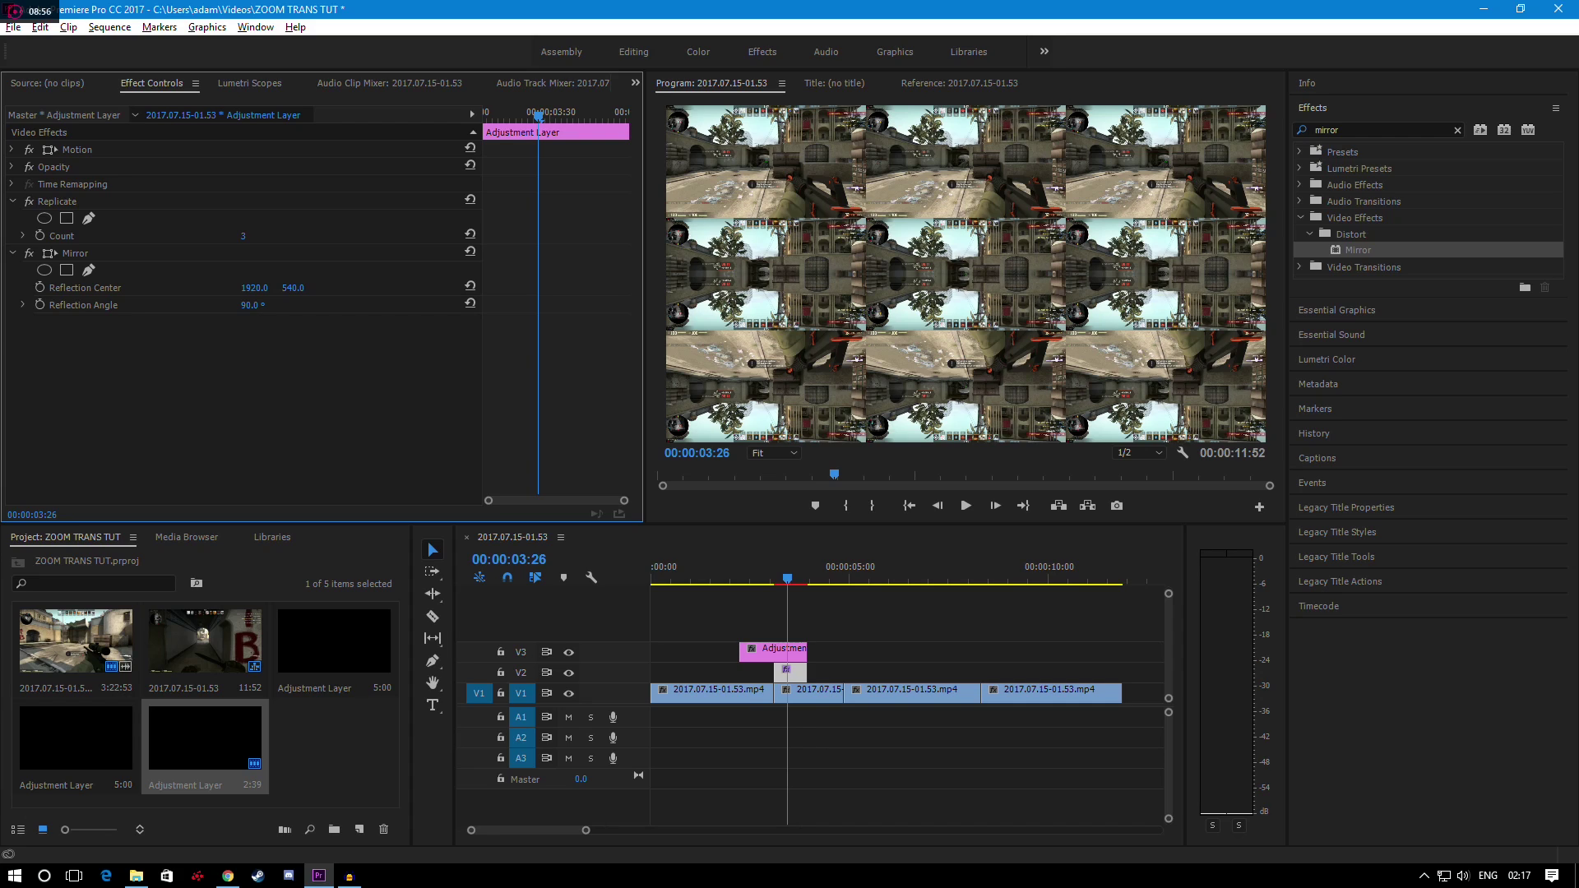
Set the Mirror effect's vertical Reflection Center to 716 and apply a second Mirror effect to the V2 adjustment layer
{"action": "left_click_drag", "start_coordinate": [293, 288], "coordinate": [299, 289]}
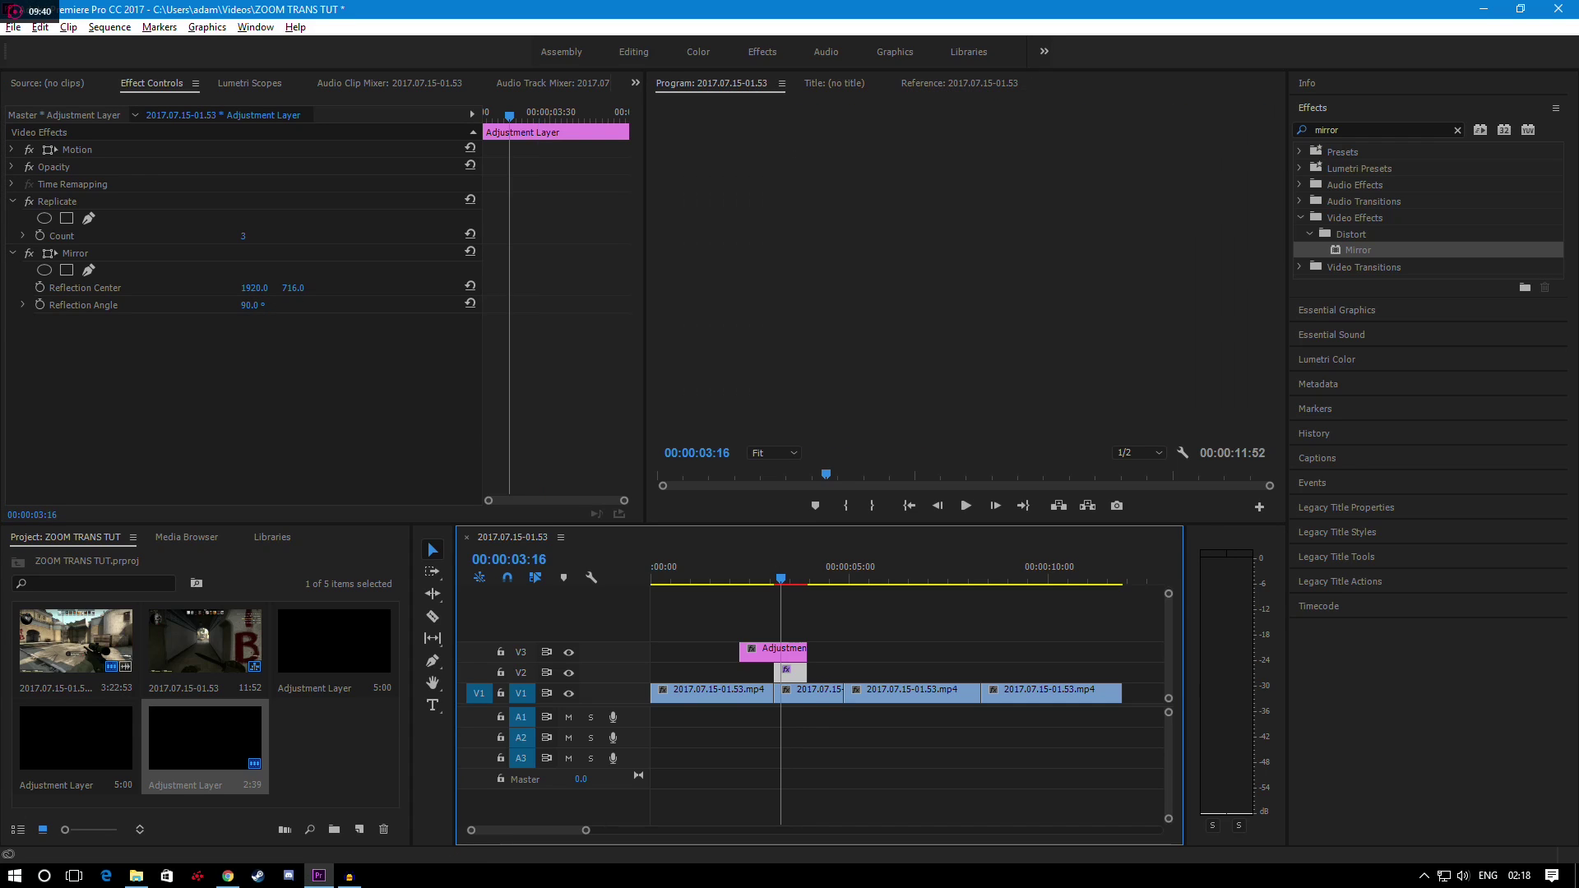
{"action": "left_click", "coordinate": [788, 569]}
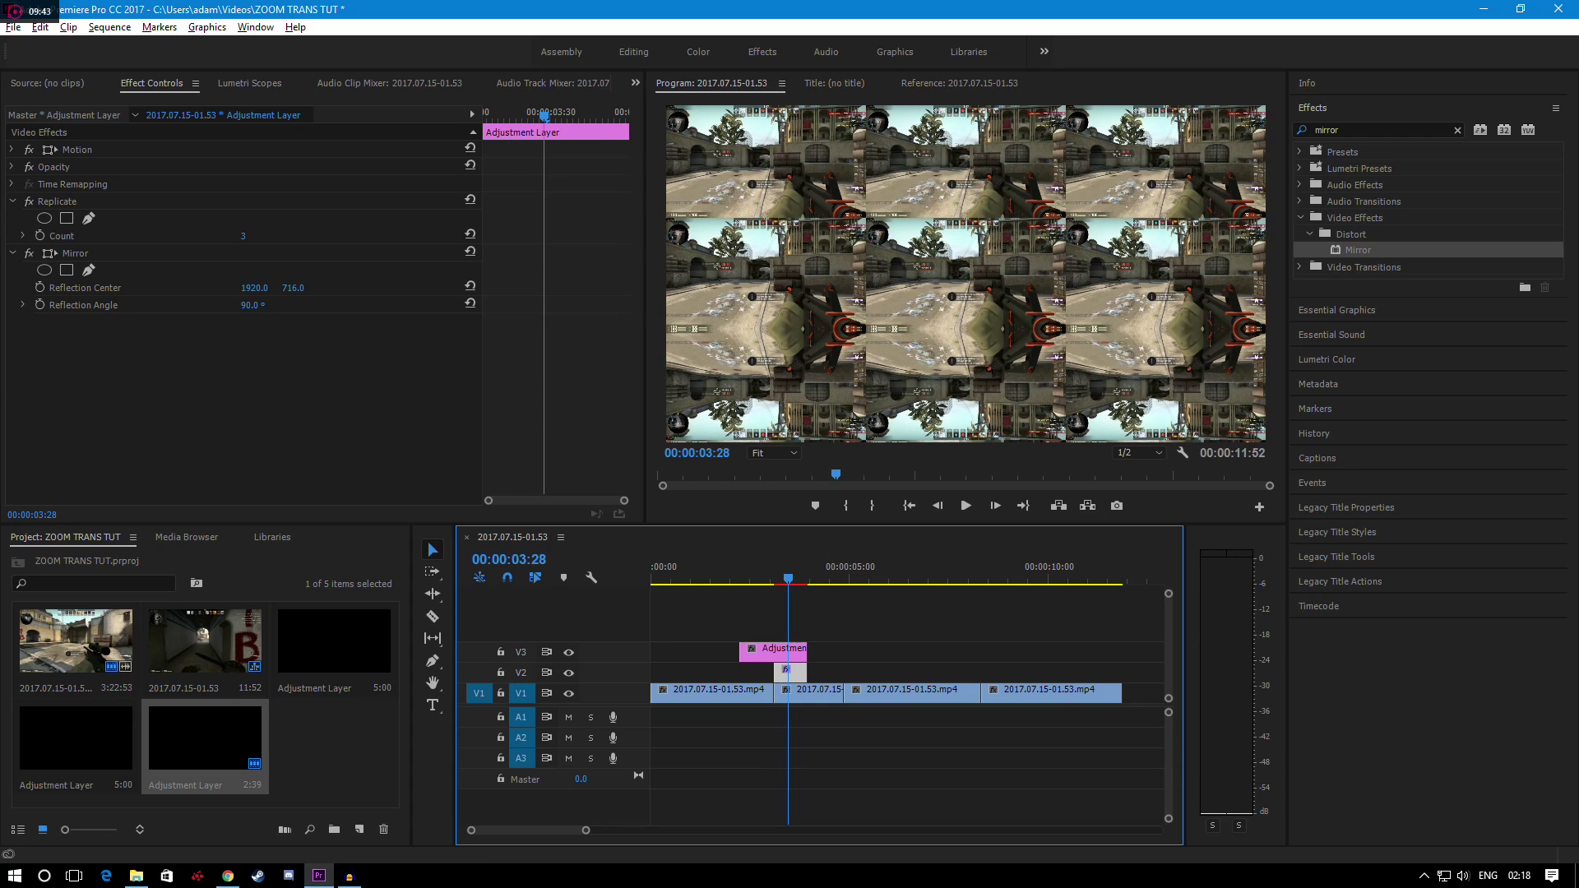
{"action": "left_click", "coordinate": [1358, 250]}
{"action": "left_click_drag", "start_coordinate": [1358, 250], "coordinate": [800, 673]}
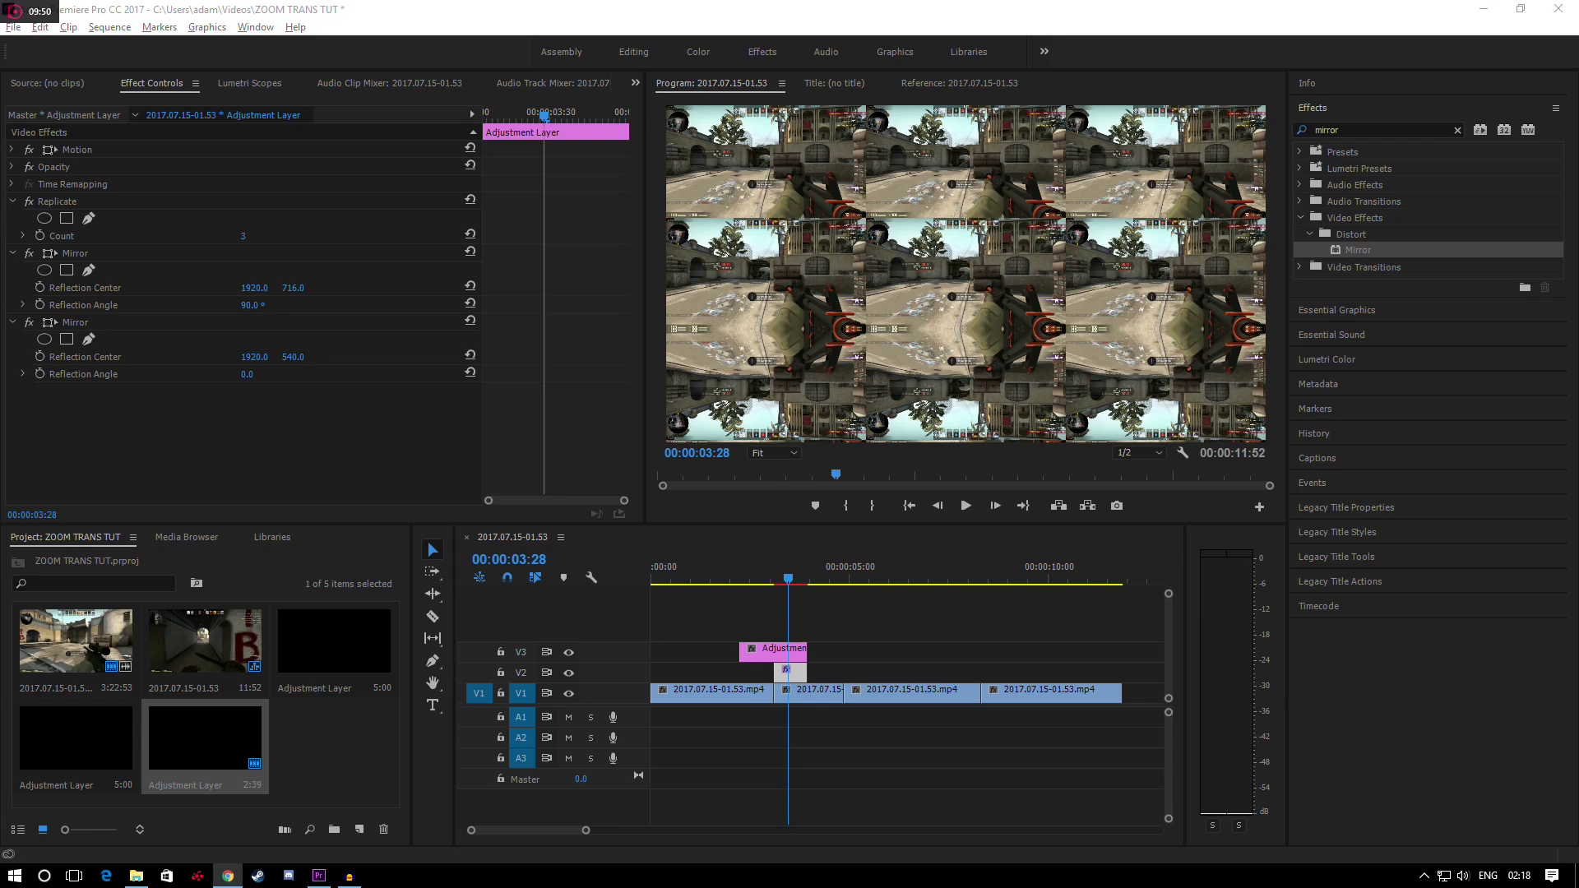
Set the second Mirror effect's Reflection Angle to -90° on the V2 adjustment layer
{"action": "left_click", "coordinate": [247, 377]}
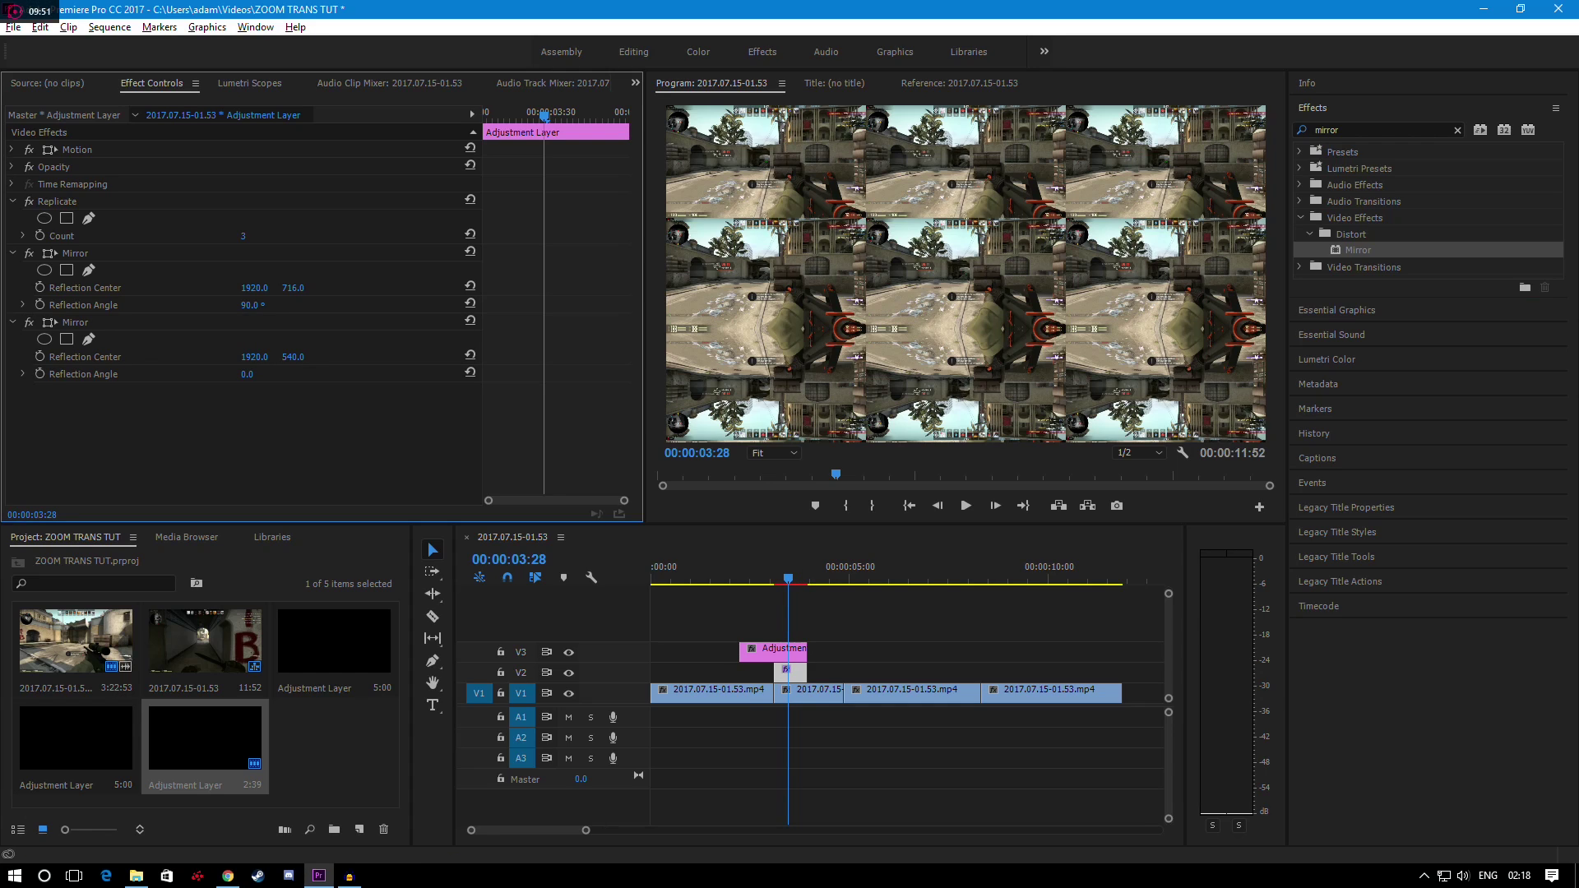
{"action": "left_click", "coordinate": [249, 374]}
{"action": "type", "text": "-90"}
{"action": "key", "text": "Return"}
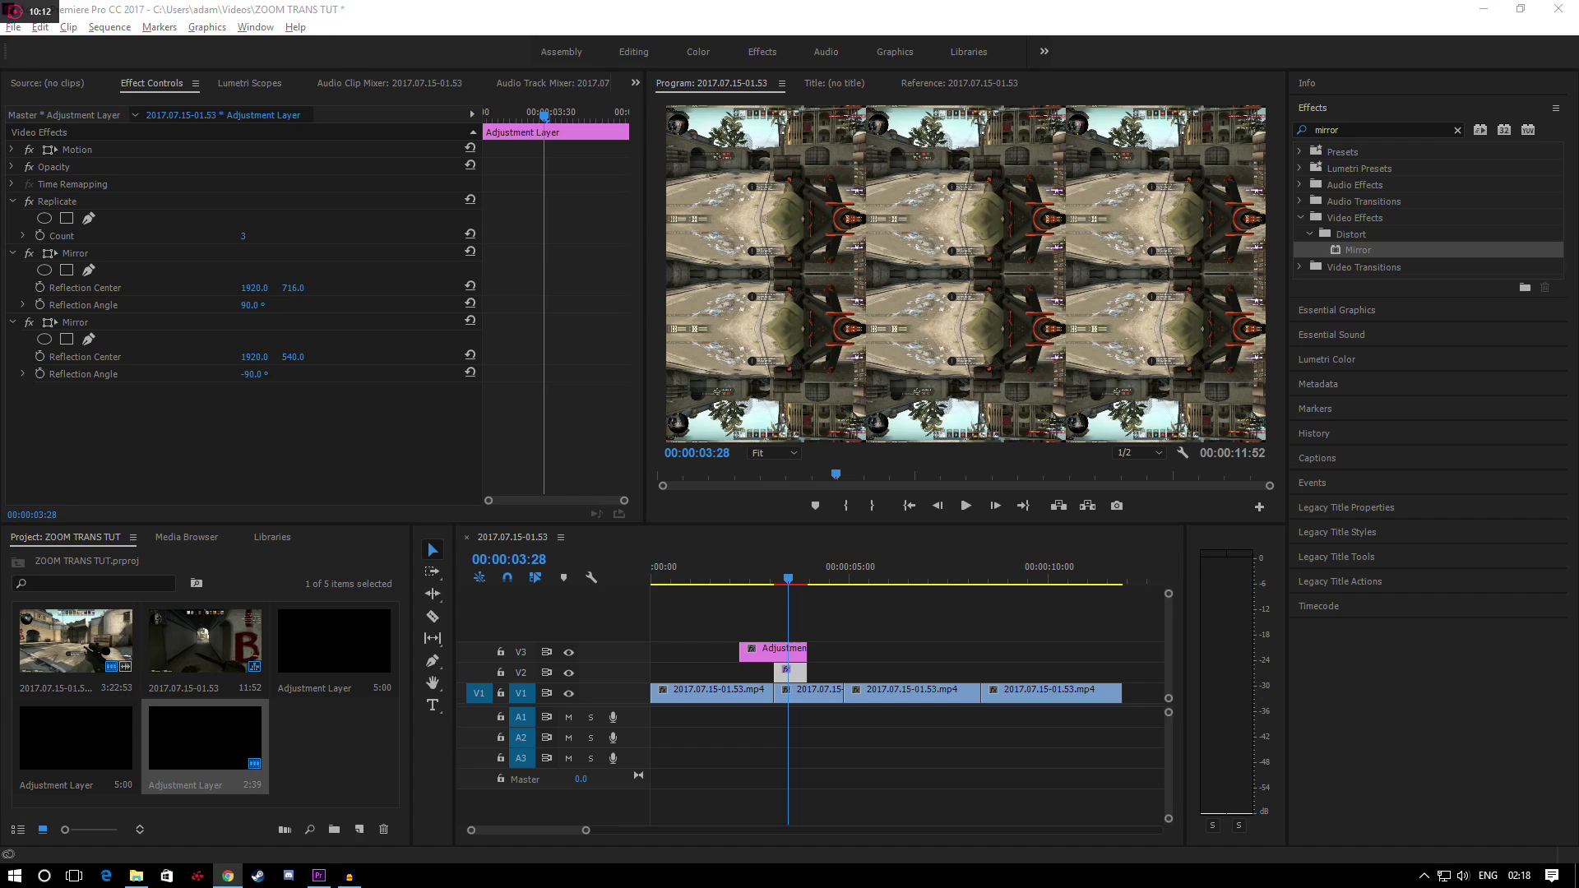
Set the second Mirror effect's vertical Reflection Center to 404
{"action": "key", "text": "alt+Tab"}
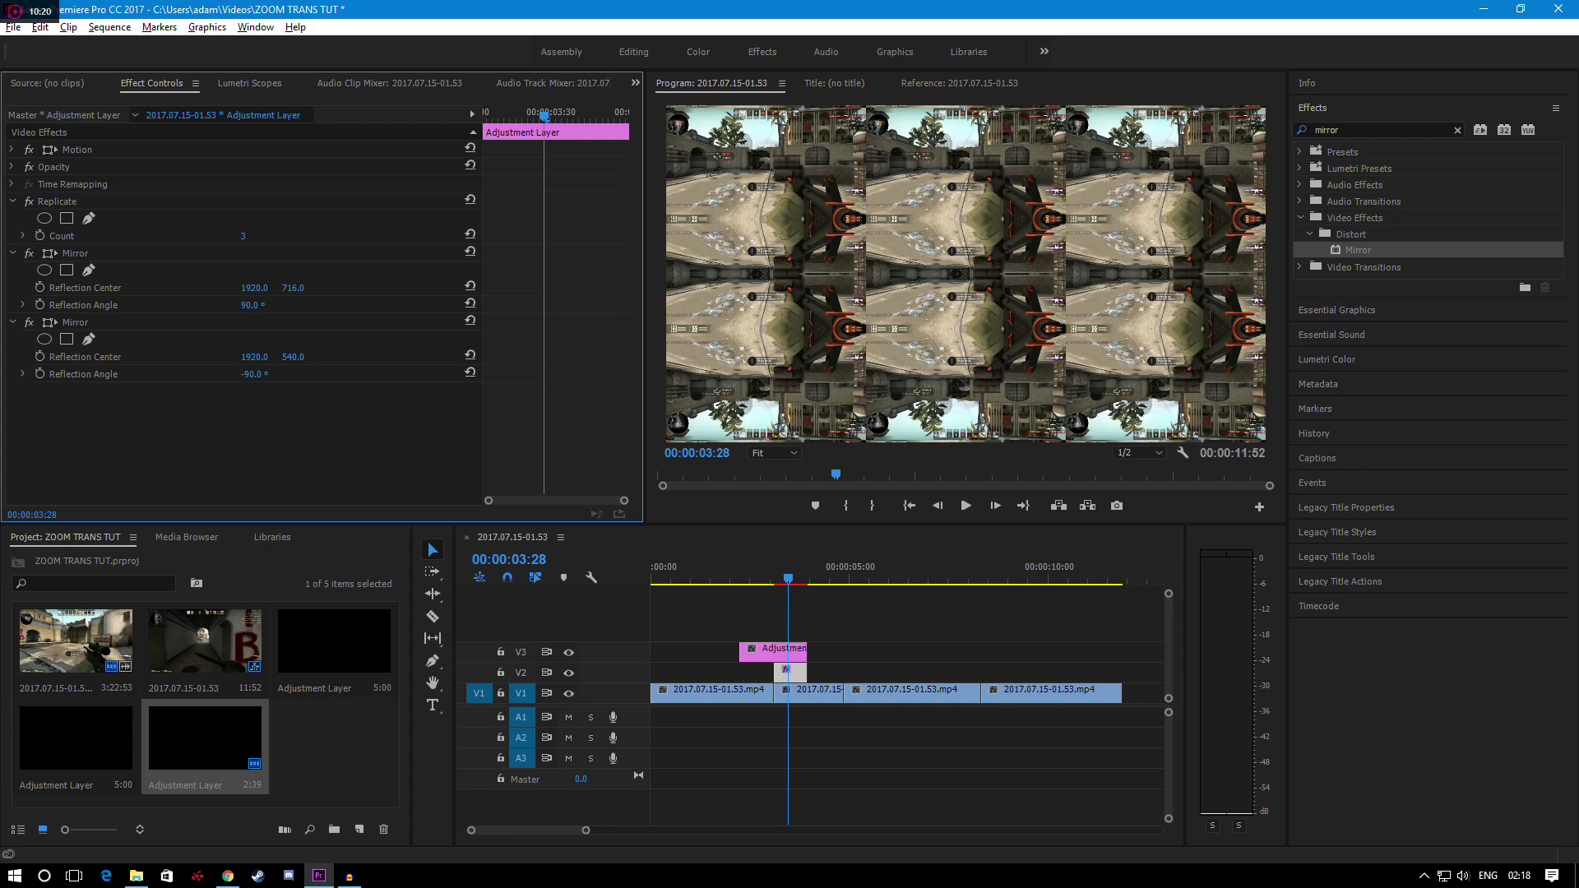
{"action": "left_click_drag", "start_coordinate": [293, 357], "coordinate": [179, 357]}
{"action": "mouse_move", "coordinate": [292, 357]}
{"action": "left_mouse_down"}
{"action": "mouse_move", "coordinate": [331, 357]}
{"action": "mouse_move", "coordinate": [296, 357]}
{"action": "left_mouse_up"}
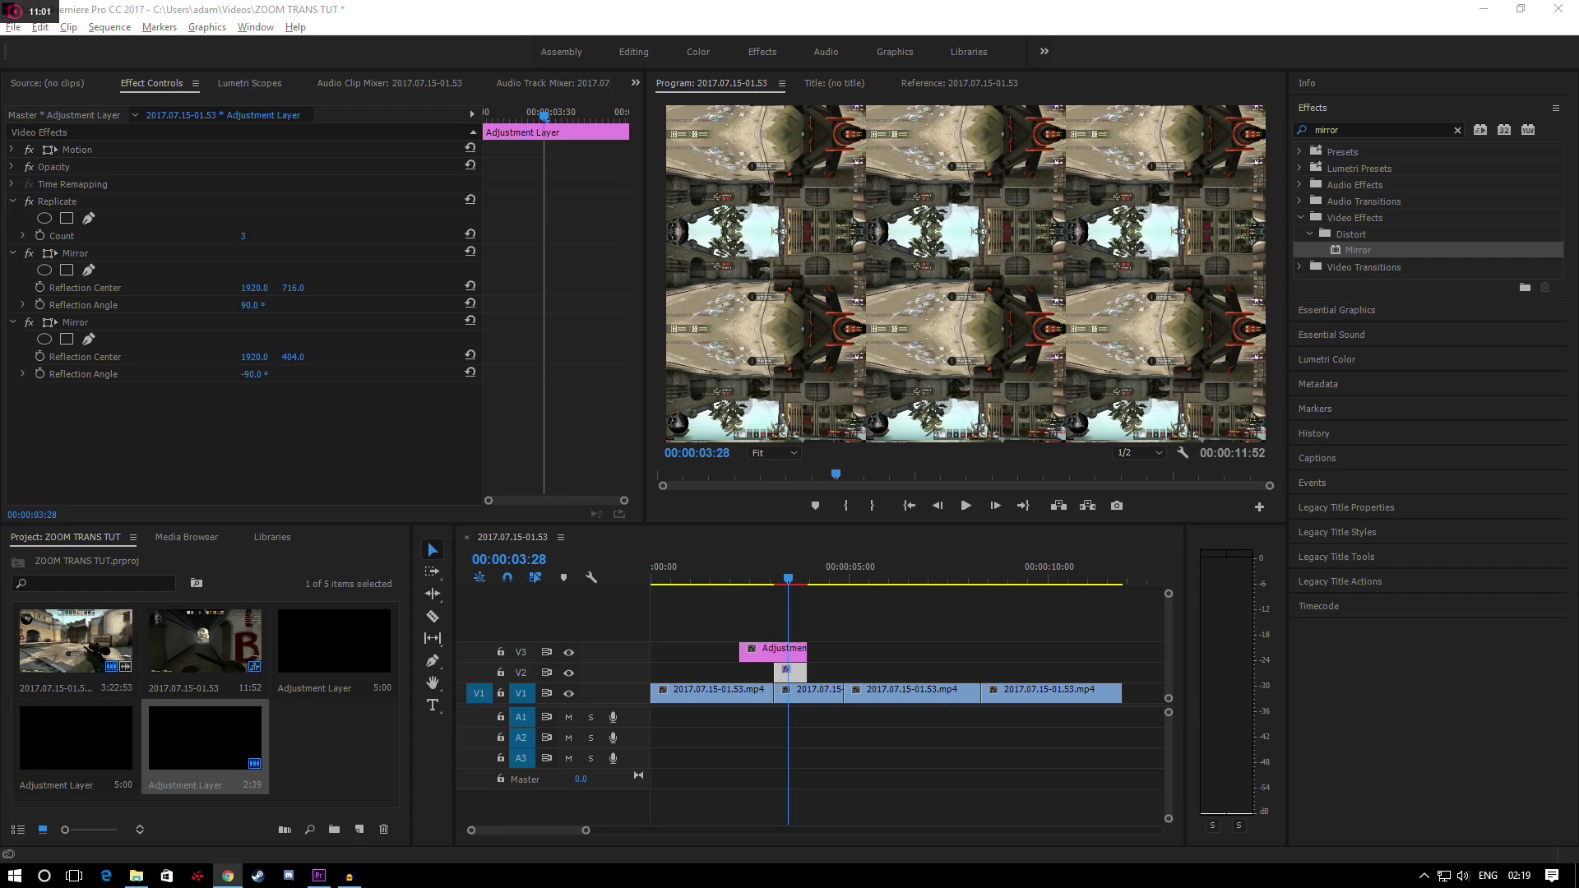
Apply a third Mirror effect to the V2 adjustment layer and set its Reflection Angle to 180°
{"action": "key", "text": "alt+Tab"}
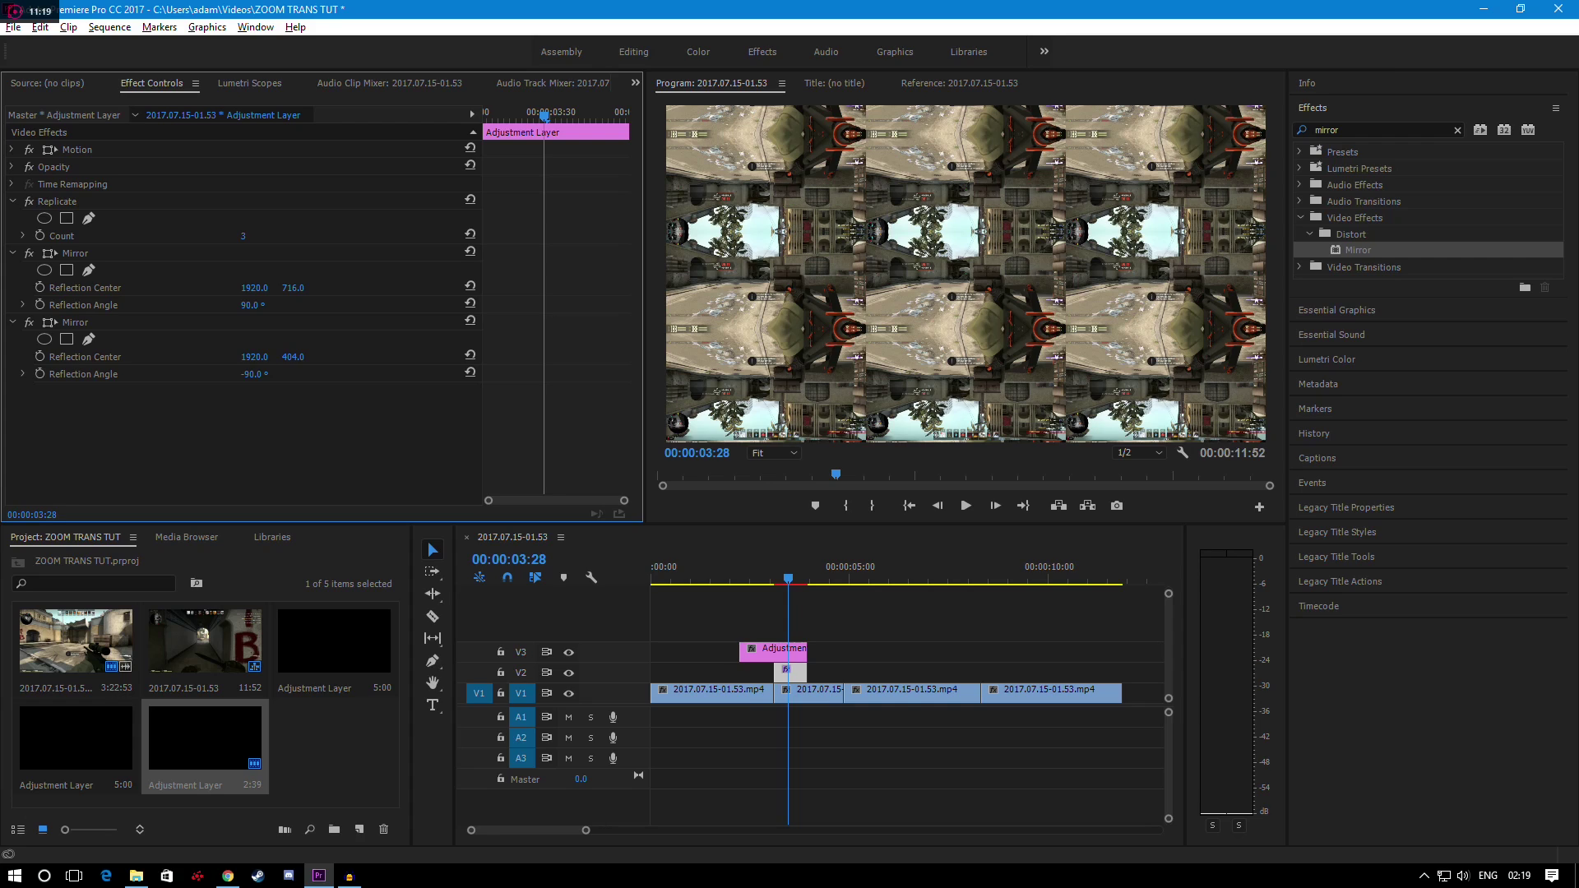
{"action": "left_click_drag", "start_coordinate": [1358, 250], "coordinate": [795, 674]}
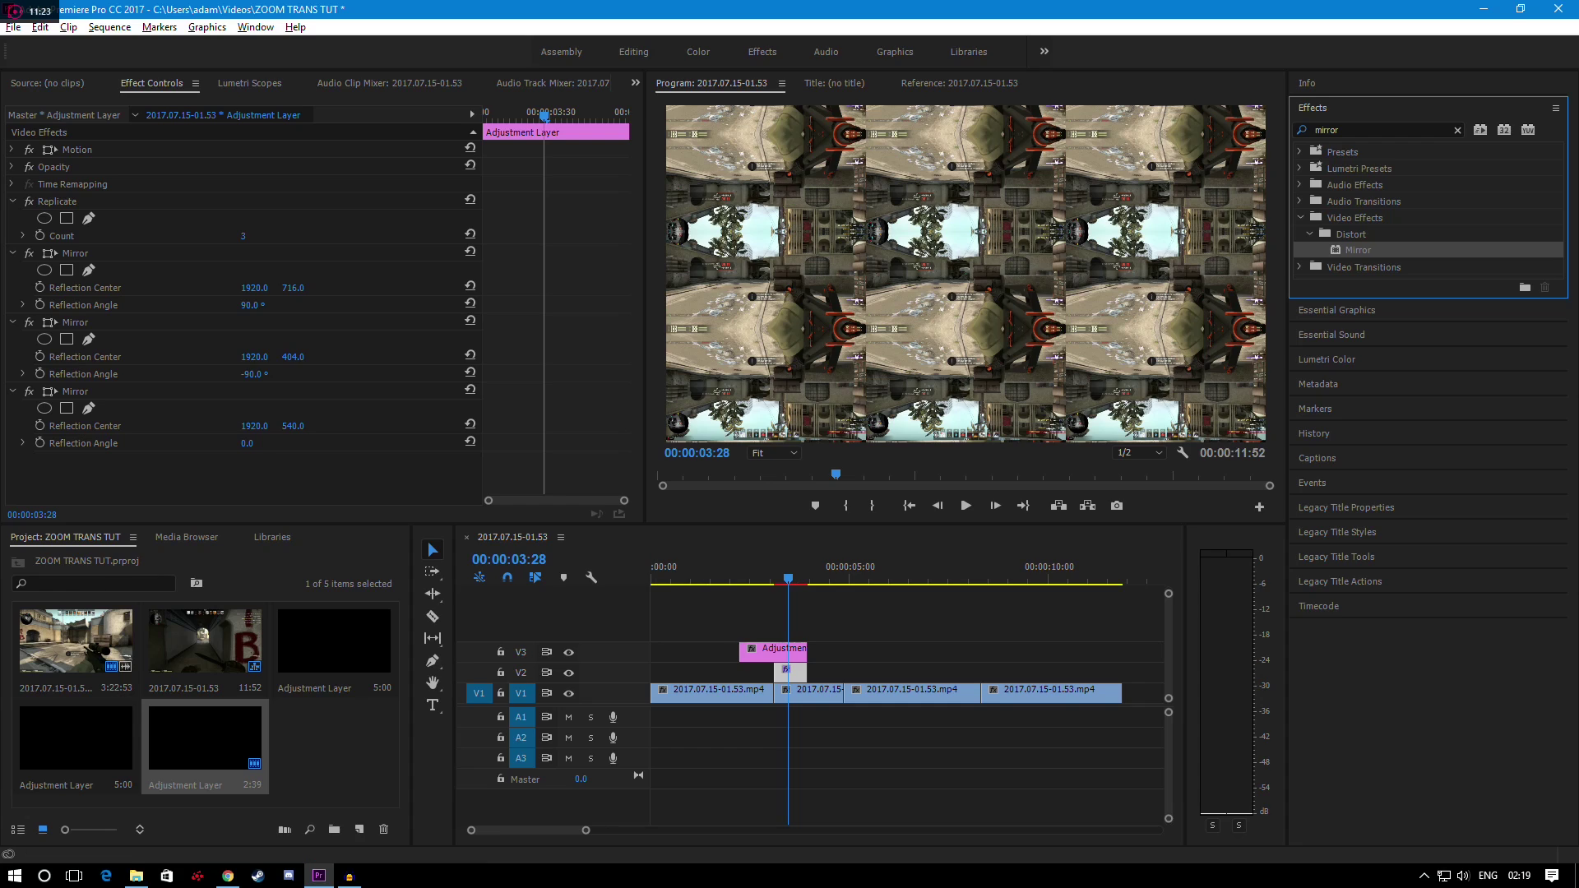
{"action": "left_click", "coordinate": [250, 445]}
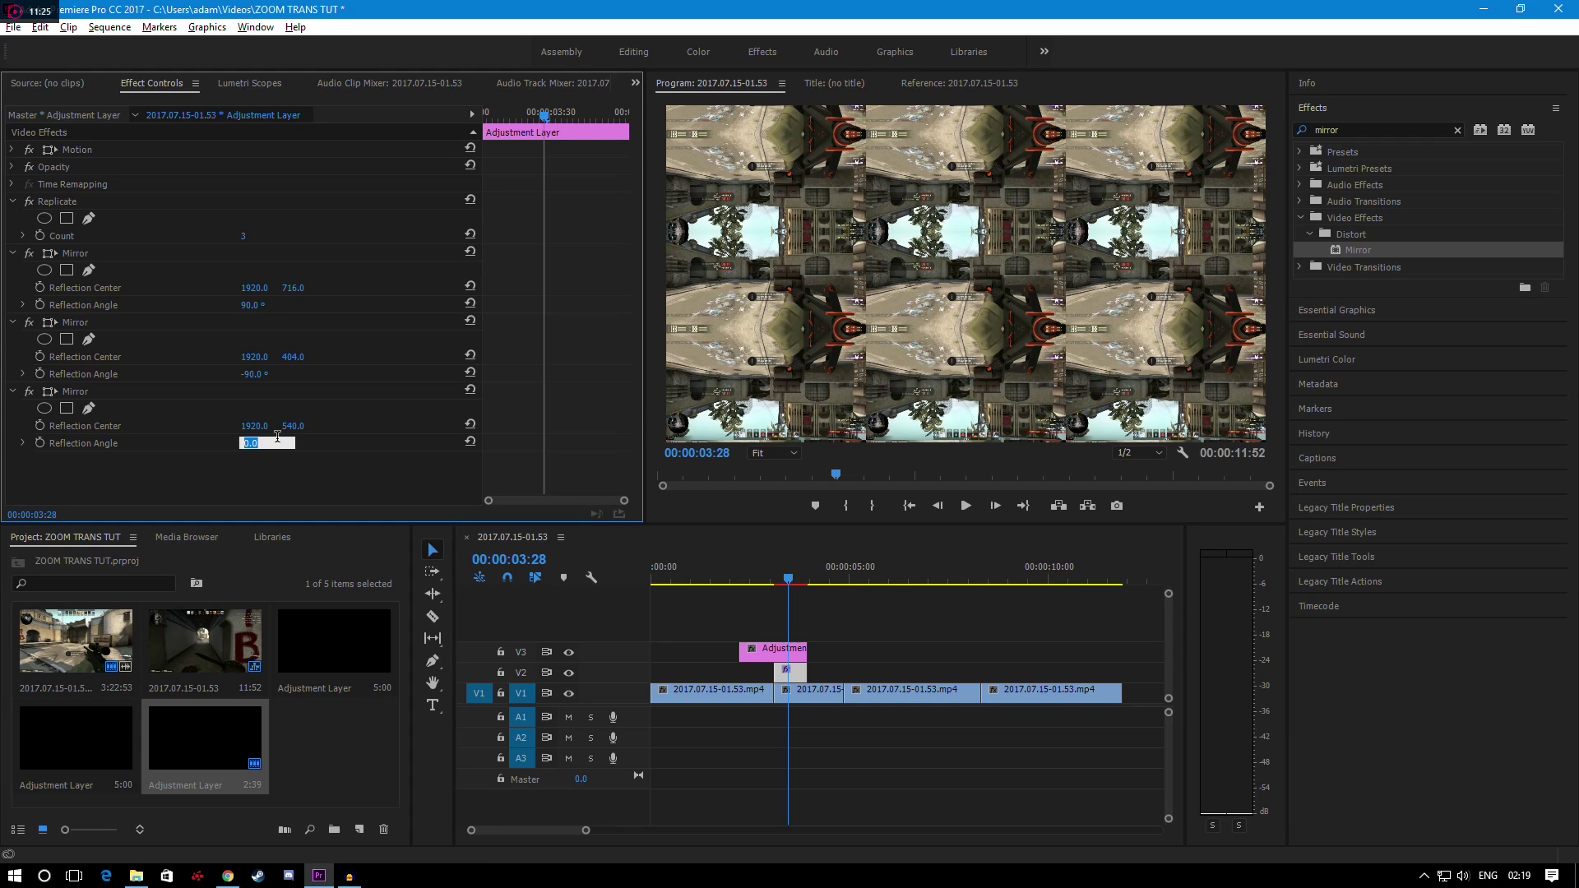
{"action": "type", "text": "180"}
{"action": "key", "text": "Return"}
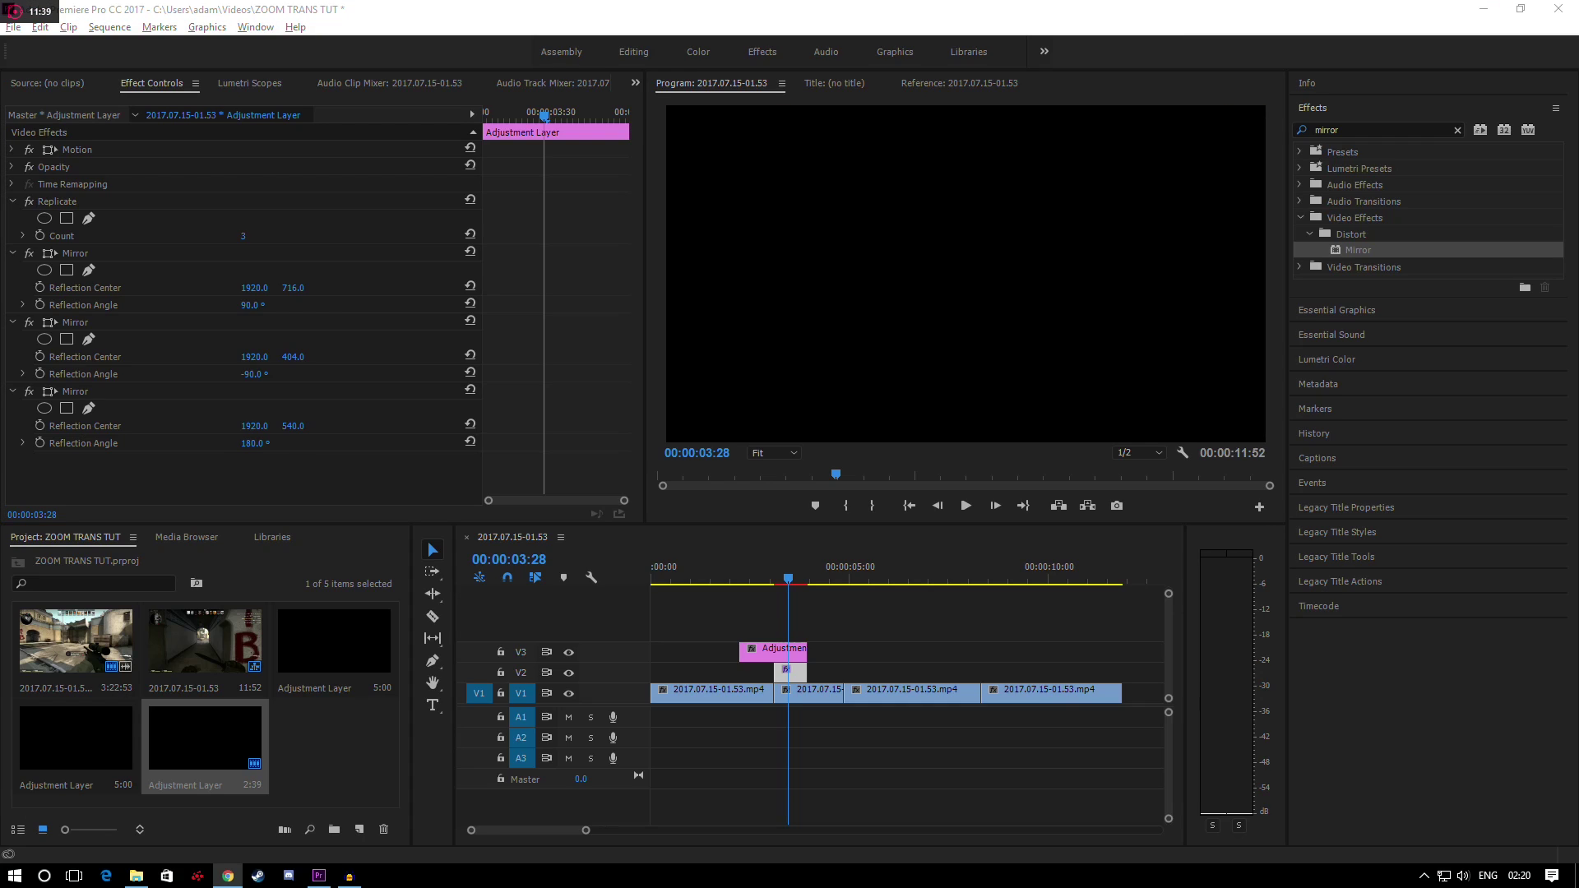
Set the third Mirror effect's horizontal Reflection Center to 652
{"action": "left_click", "coordinate": [266, 429]}
{"action": "left_click_drag", "start_coordinate": [255, 426], "coordinate": [65, 426]}
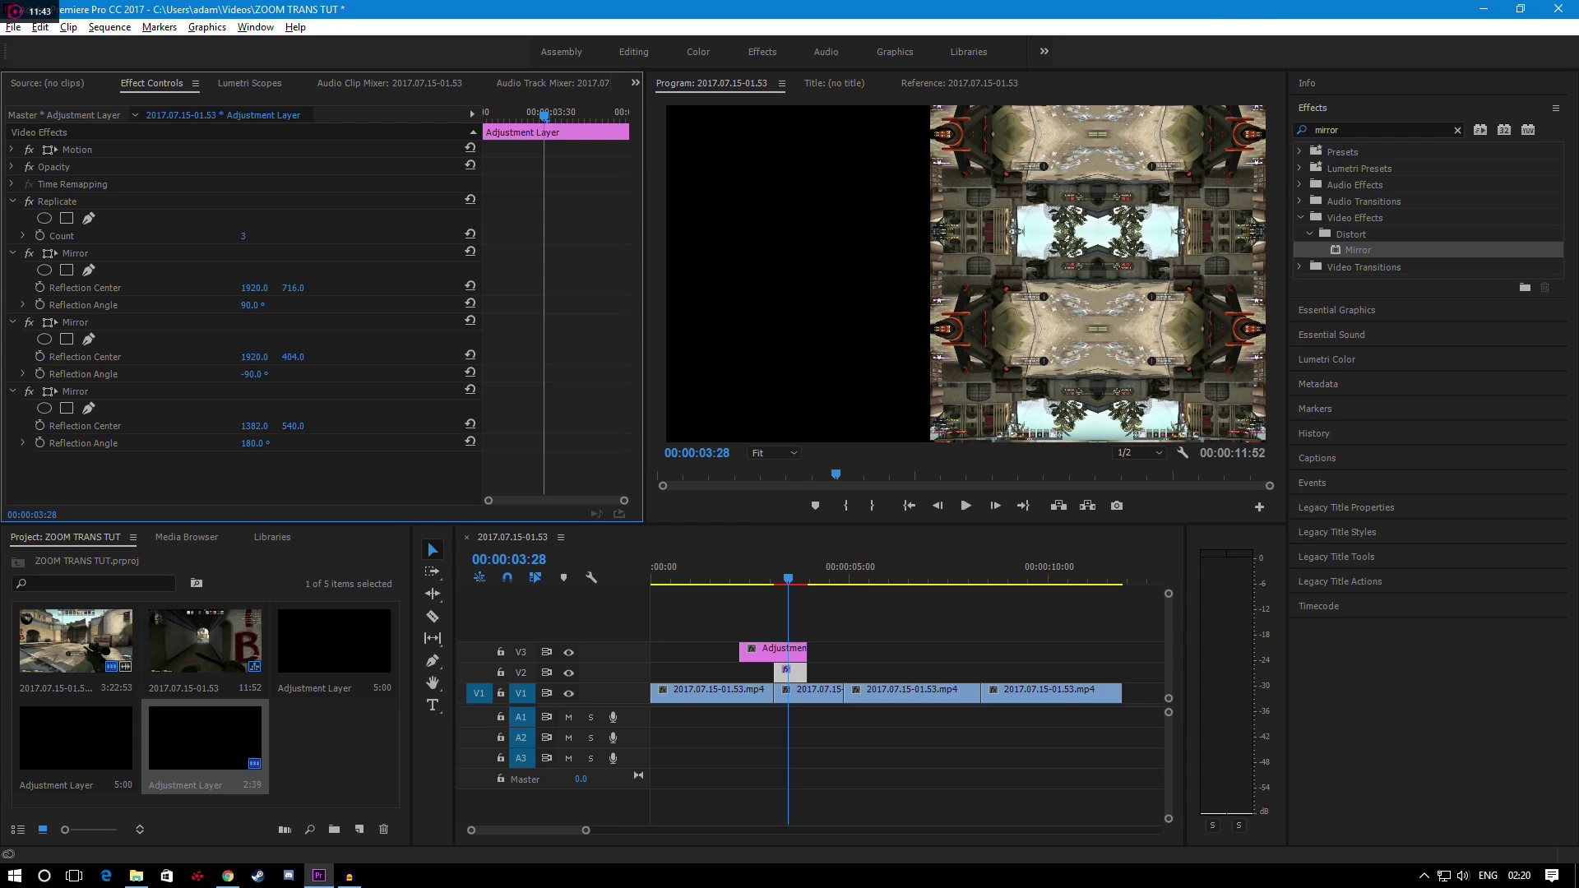
{"action": "left_click_drag", "start_coordinate": [255, 426], "coordinate": [56, 426]}
{"action": "left_click_drag", "start_coordinate": [252, 426], "coordinate": [146, 426]}
{"action": "left_click_drag", "start_coordinate": [252, 426], "coordinate": [260, 426]}
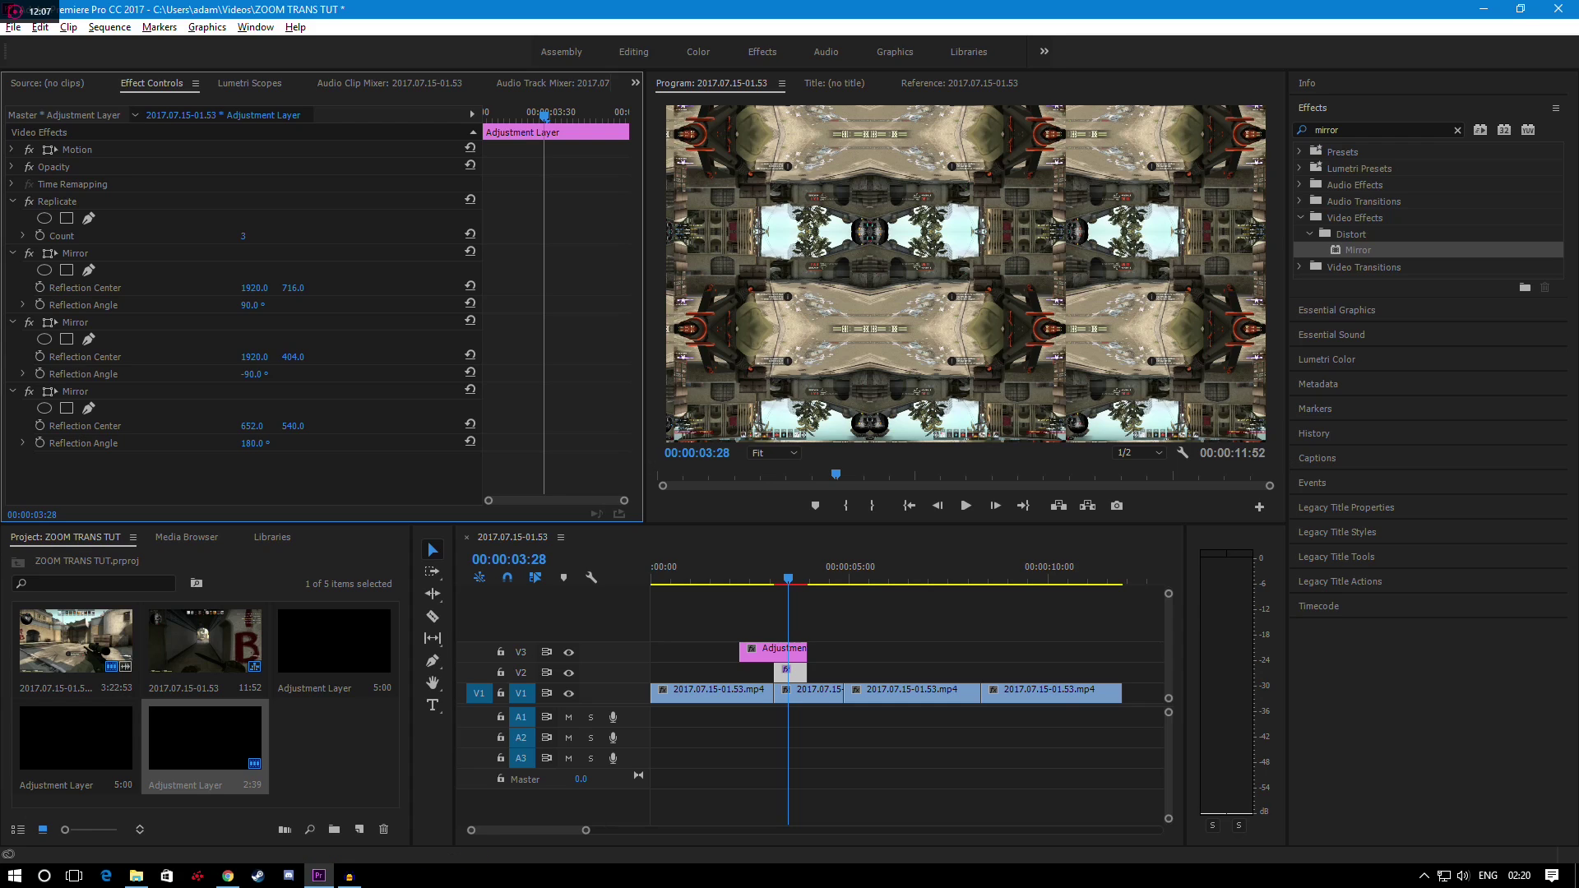
Apply a fourth Mirror effect to the V2 adjustment layer and set its Reflection Angle to 360°
{"action": "left_click", "coordinate": [1358, 250]}
{"action": "left_click_drag", "start_coordinate": [1358, 250], "coordinate": [786, 672]}
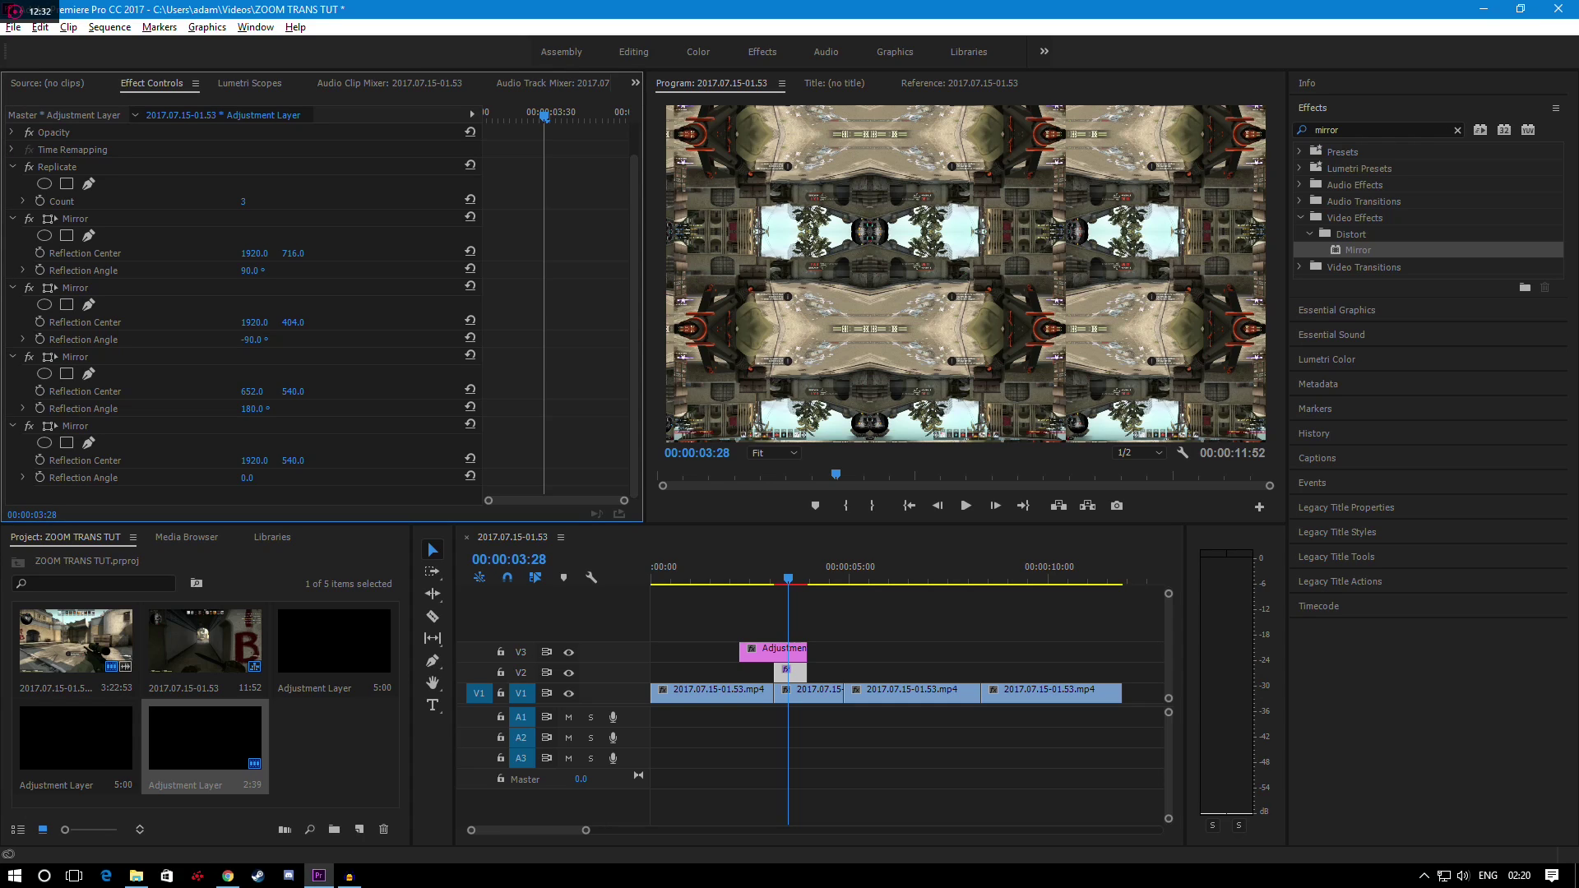
{"action": "left_click", "coordinate": [247, 478]}
{"action": "type", "text": "360"}
{"action": "key", "text": "Return"}
Set the fourth Mirror effect's horizontal Reflection Center to 1236
{"action": "mouse_move", "coordinate": [255, 461]}
{"action": "left_mouse_down"}
{"action": "mouse_move", "coordinate": [201, 461]}
{"action": "mouse_move", "coordinate": [233, 460]}
{"action": "left_mouse_up"}
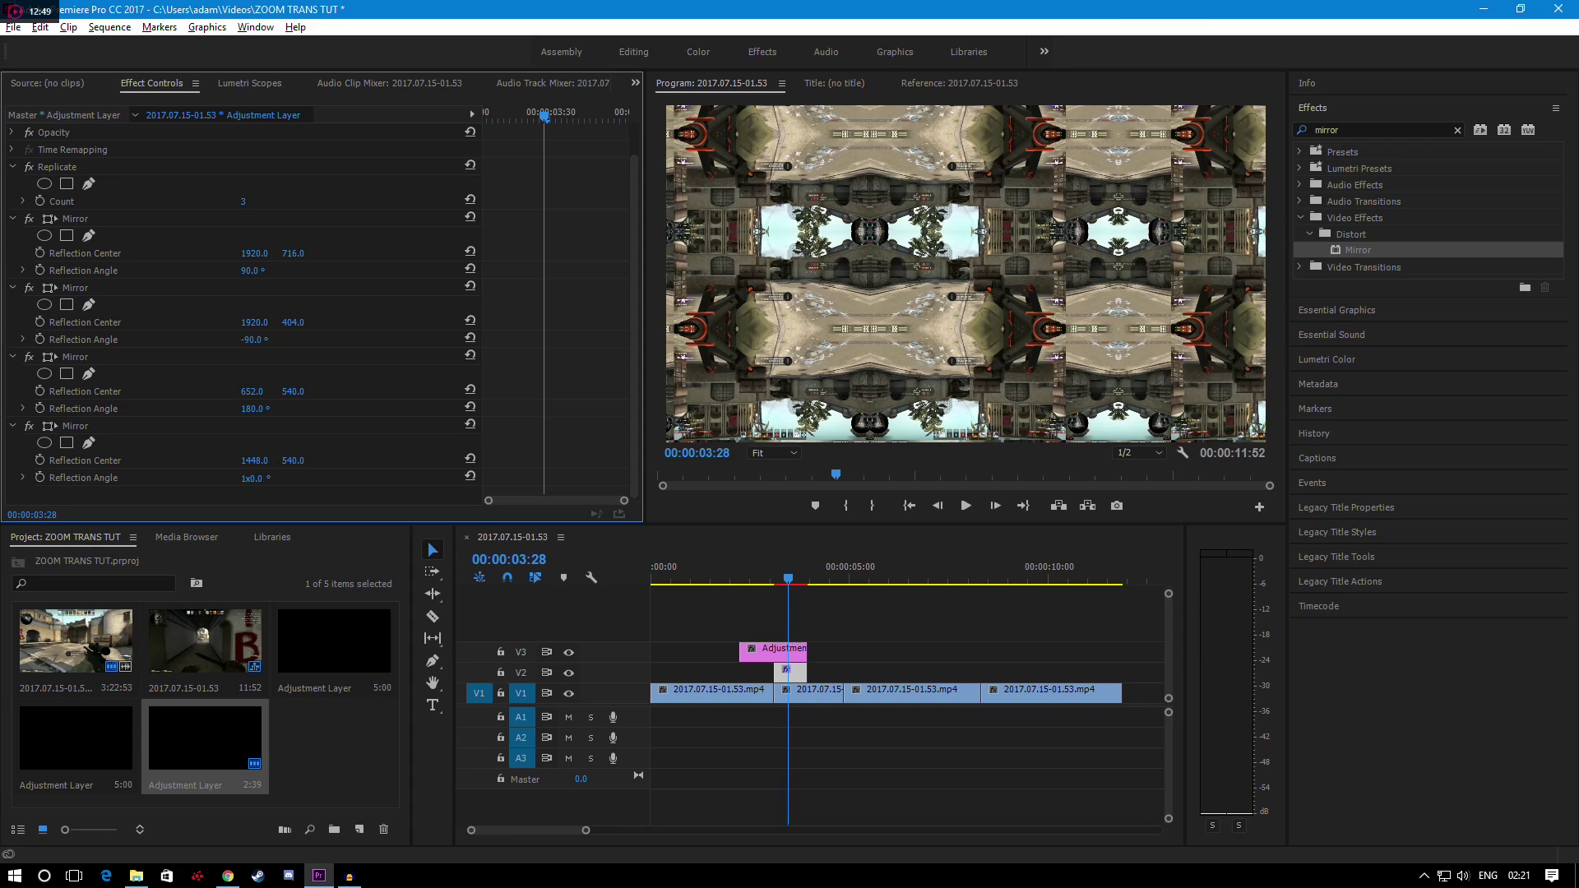
{"action": "left_click_drag", "start_coordinate": [254, 461], "coordinate": [246, 460]}
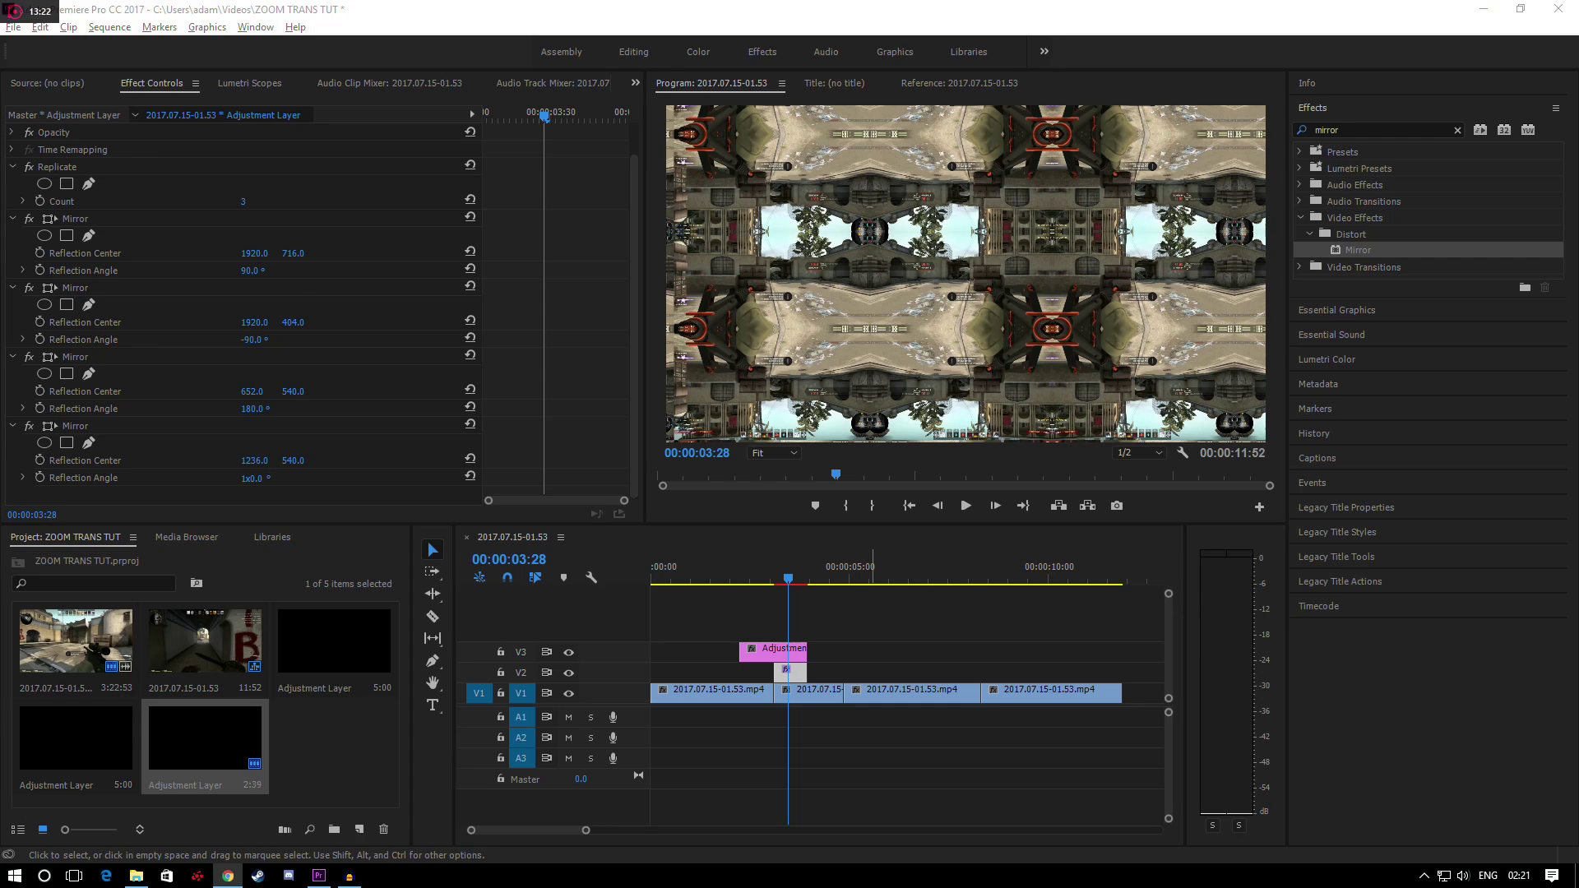
{"action": "left_click", "coordinate": [796, 673]}
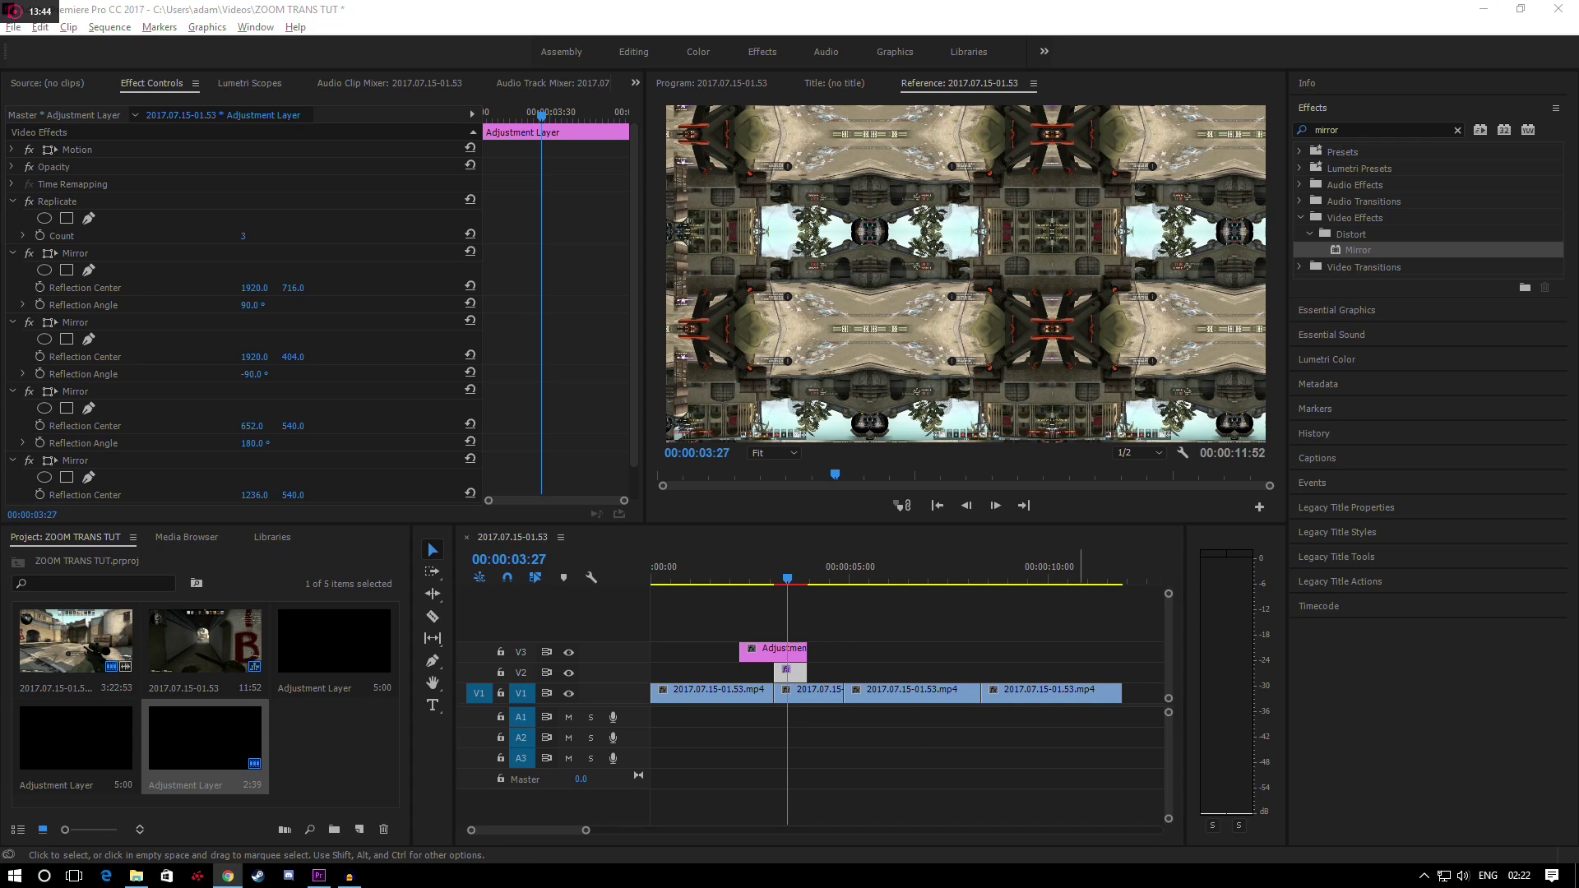
Select the adjustment layer on V3 and place the playhead near the cut between the first two clips, at 00:00:03:07
{"action": "left_click", "coordinate": [783, 579]}
{"action": "left_click", "coordinate": [771, 617]}
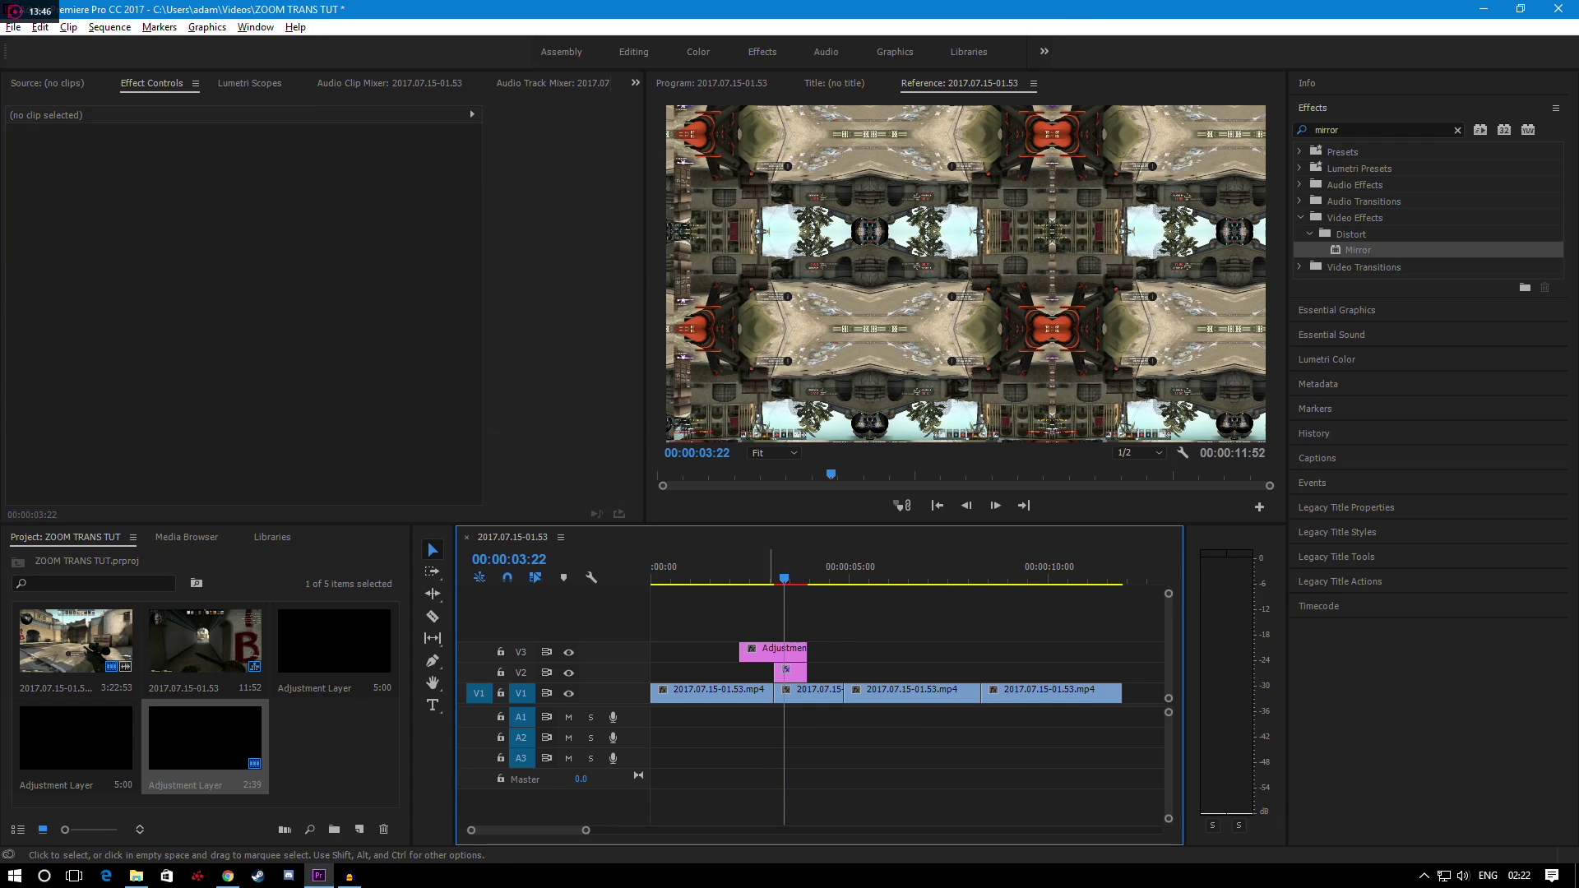
{"action": "left_click", "coordinate": [753, 653]}
{"action": "left_click", "coordinate": [774, 579]}
{"action": "left_click_drag", "start_coordinate": [774, 579], "coordinate": [774, 579]}
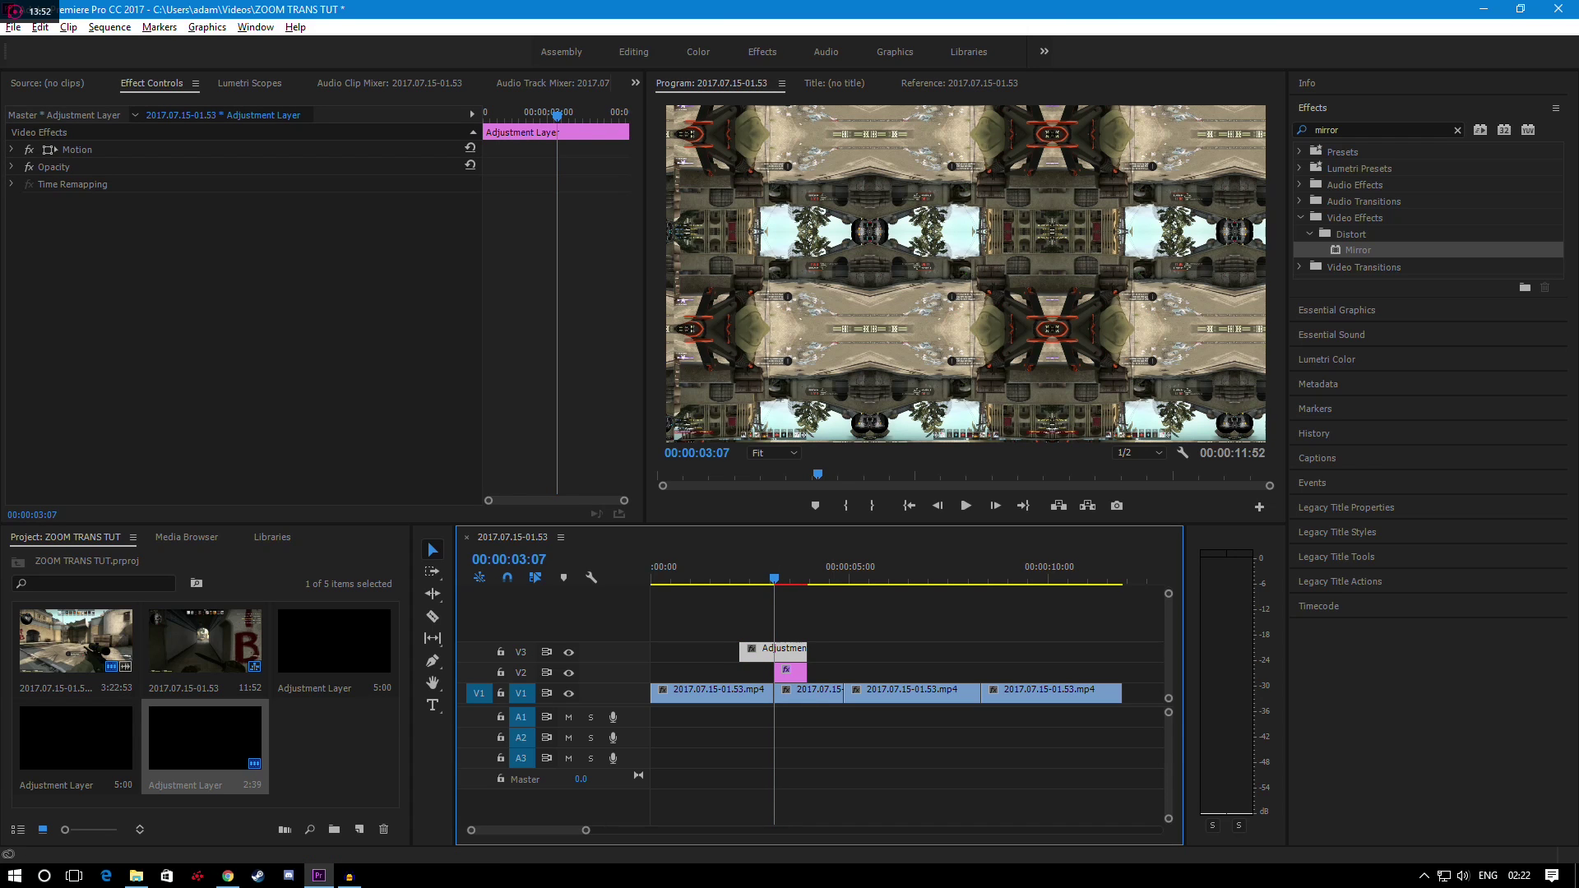
Find the Transform video effect in the Distort group and apply it to the adjustment layer on V3
{"action": "left_click", "coordinate": [1356, 130]}
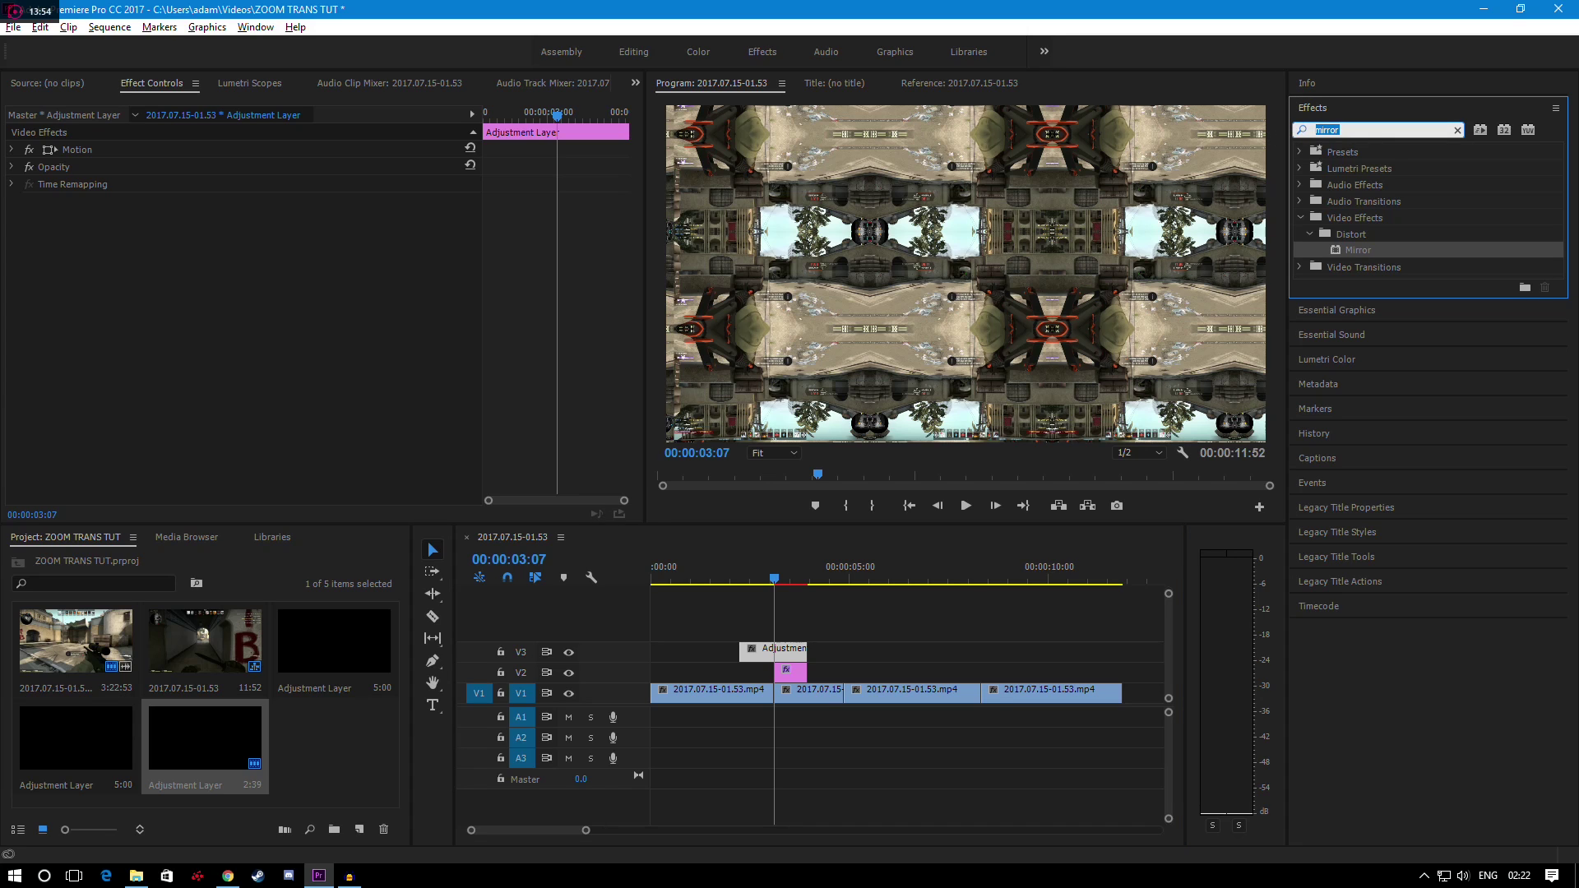
{"action": "key", "text": "BackSpace"}
{"action": "type", "text": "tra"}
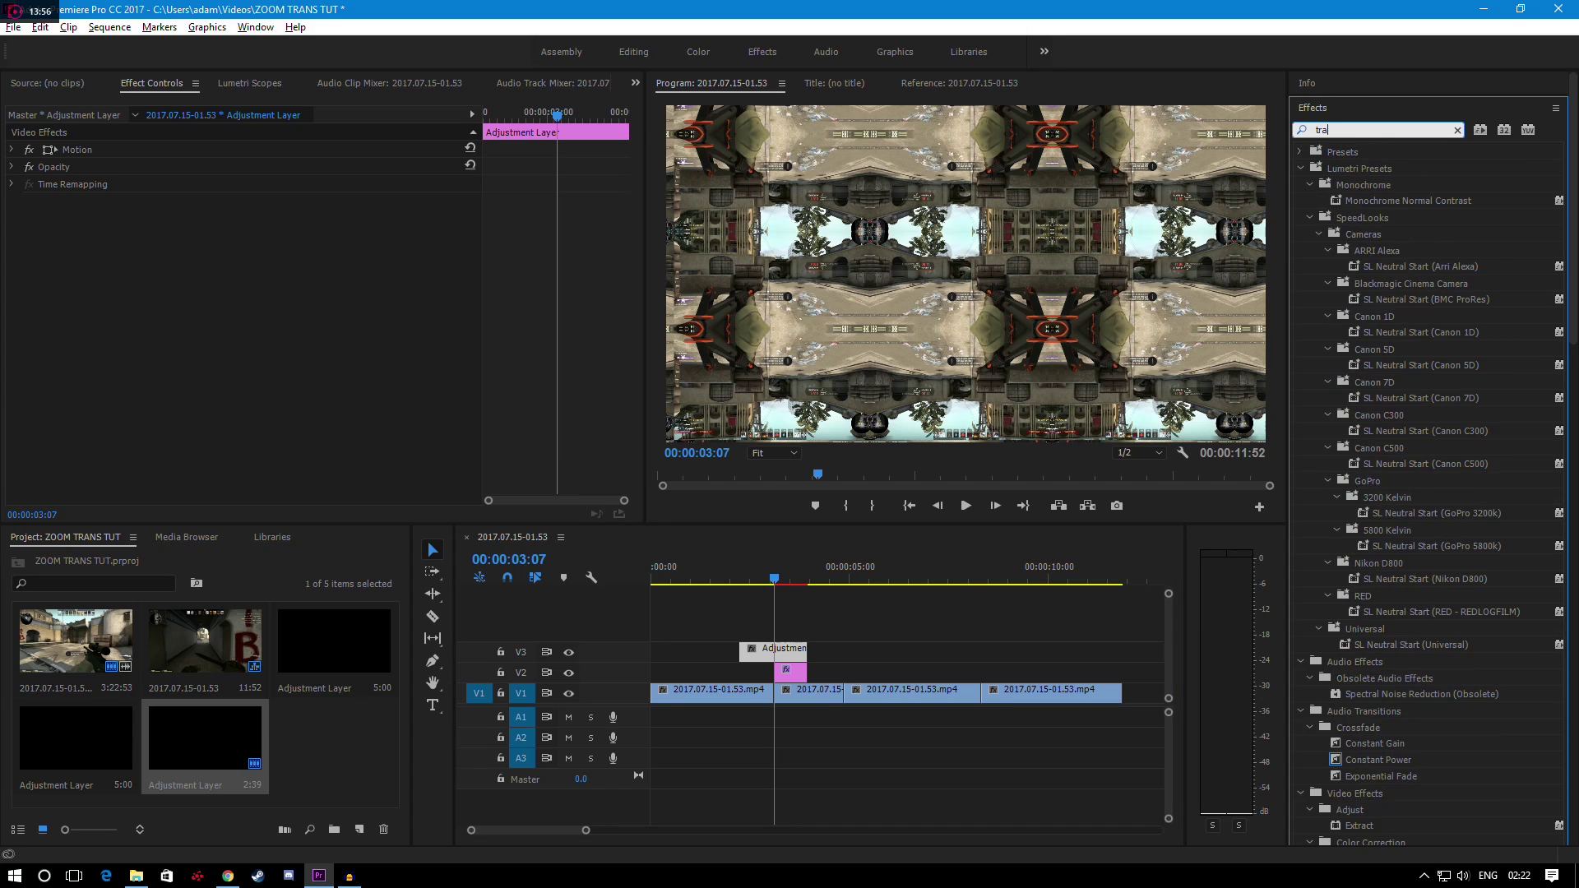
{"action": "type", "text": "nsform"}
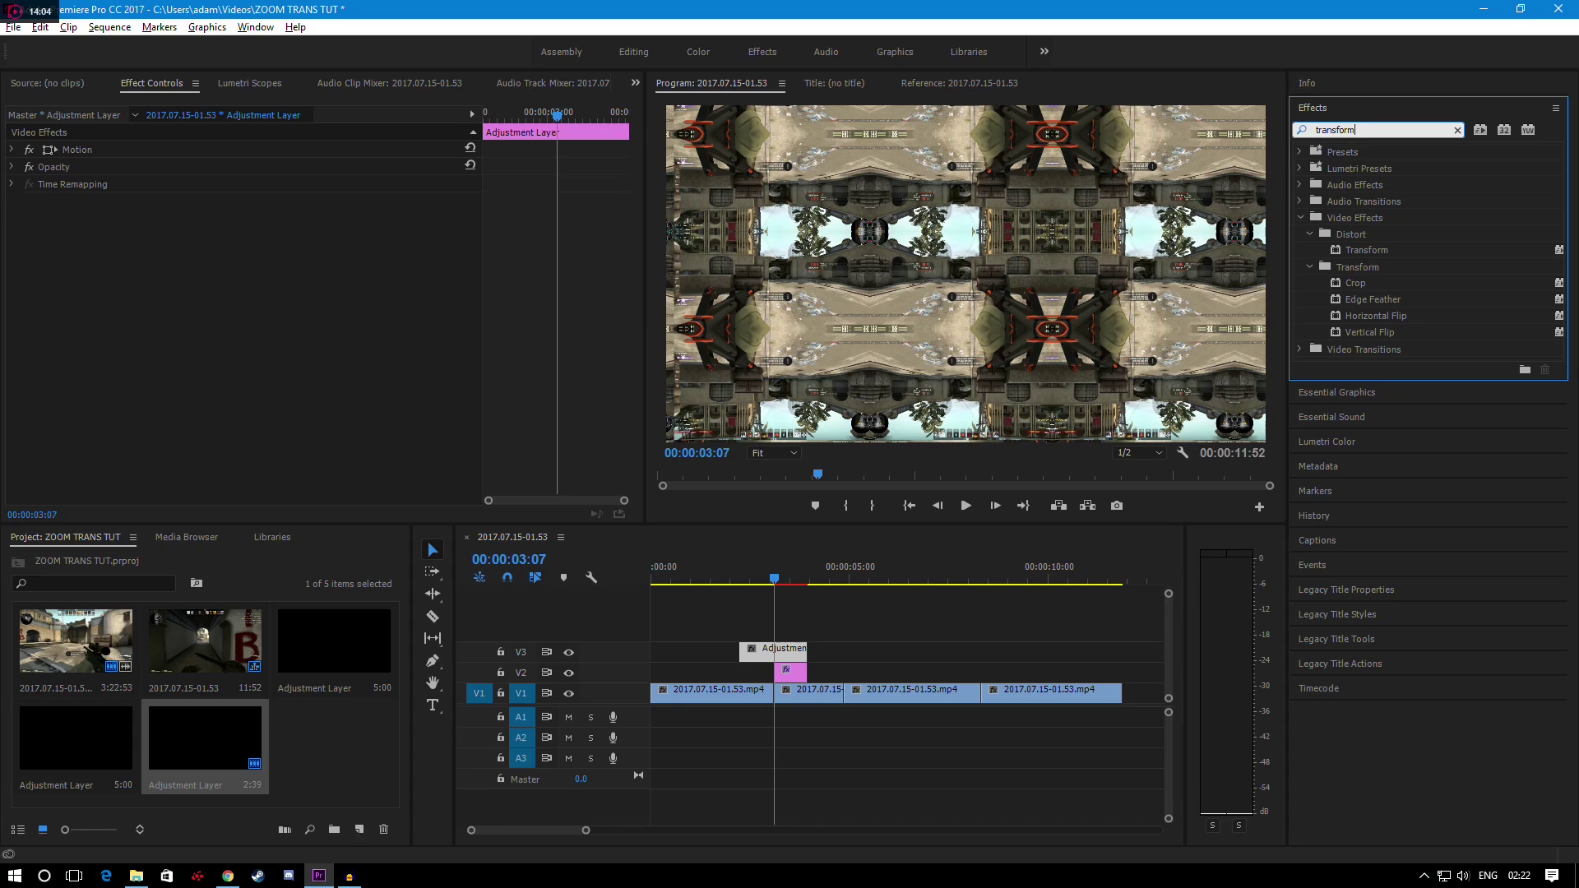
{"action": "left_click", "coordinate": [1366, 250]}
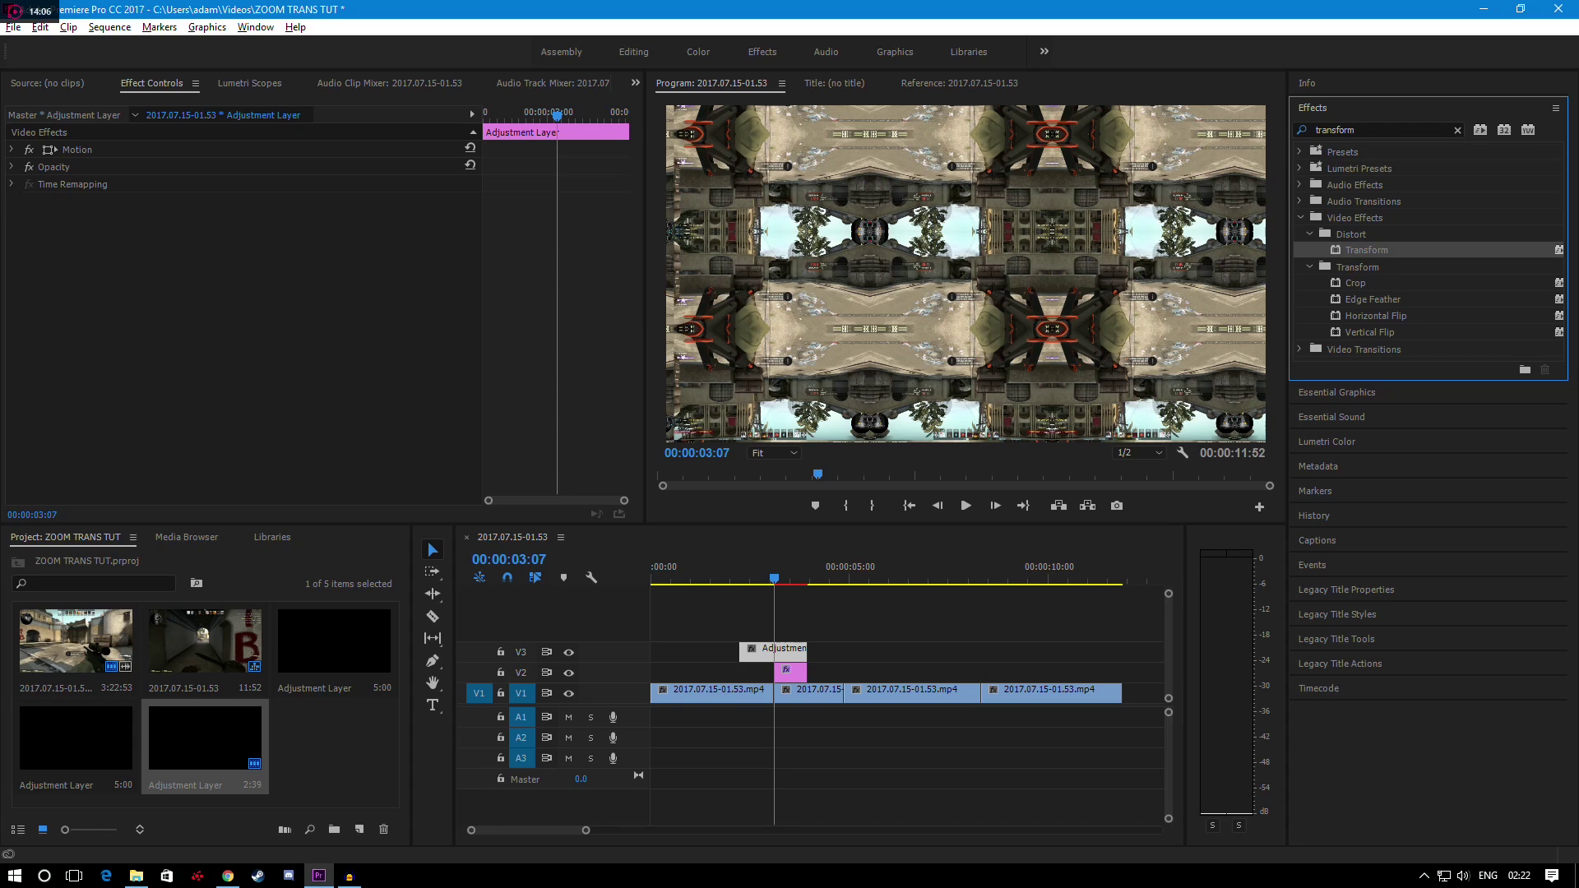
{"action": "left_click_drag", "start_coordinate": [1367, 250], "coordinate": [782, 652]}
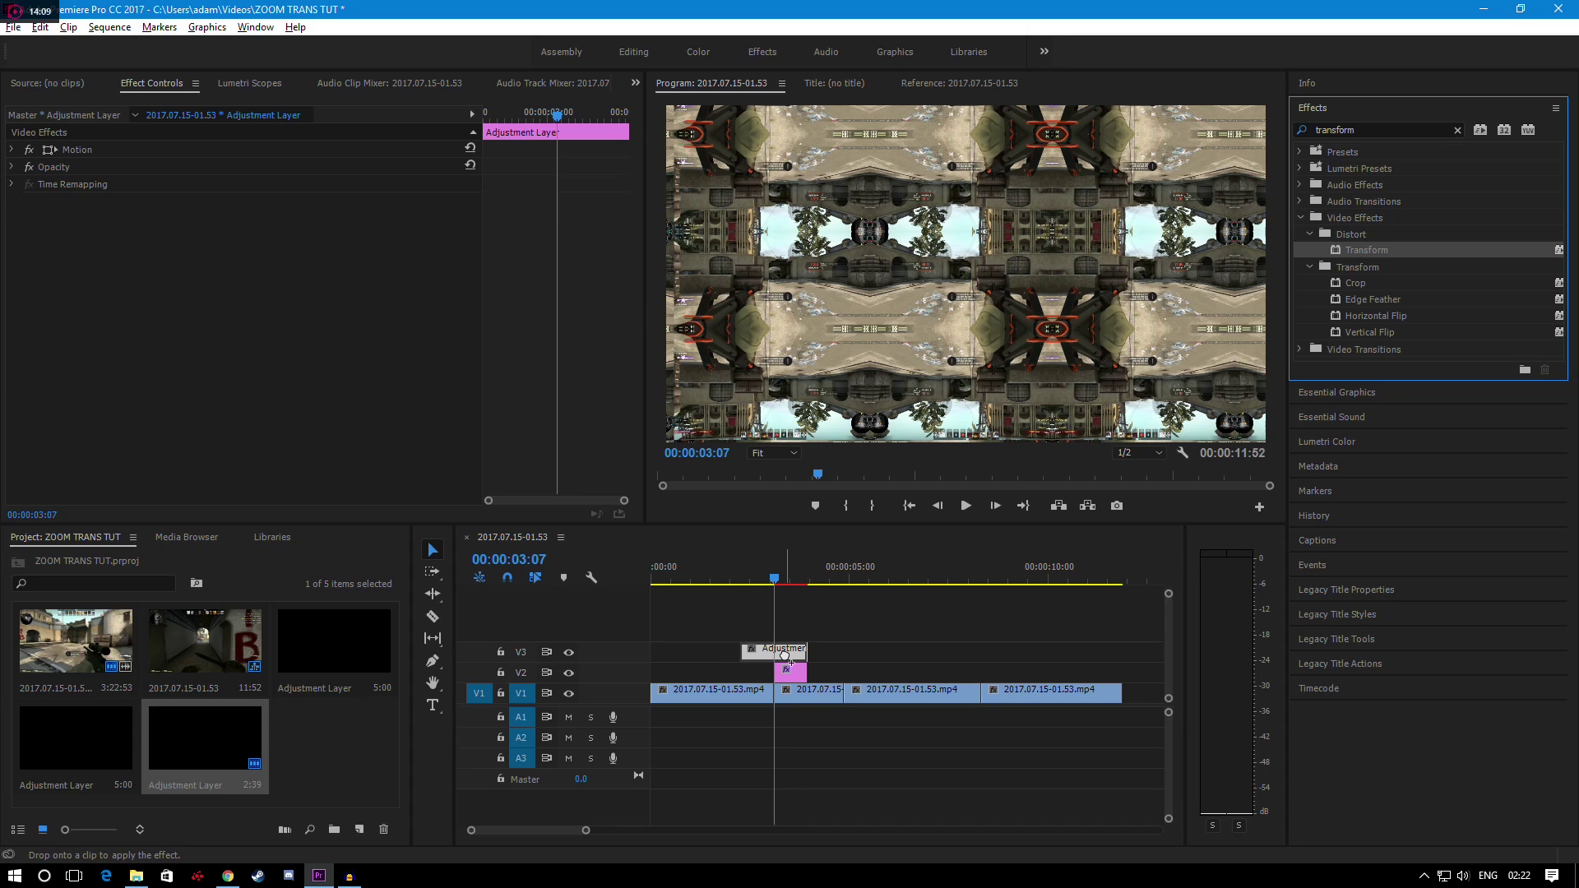
Add a starting keyframe for the Transform effect's Scale at 00:00:02:59, just before the cut
{"action": "left_click", "coordinate": [773, 576]}
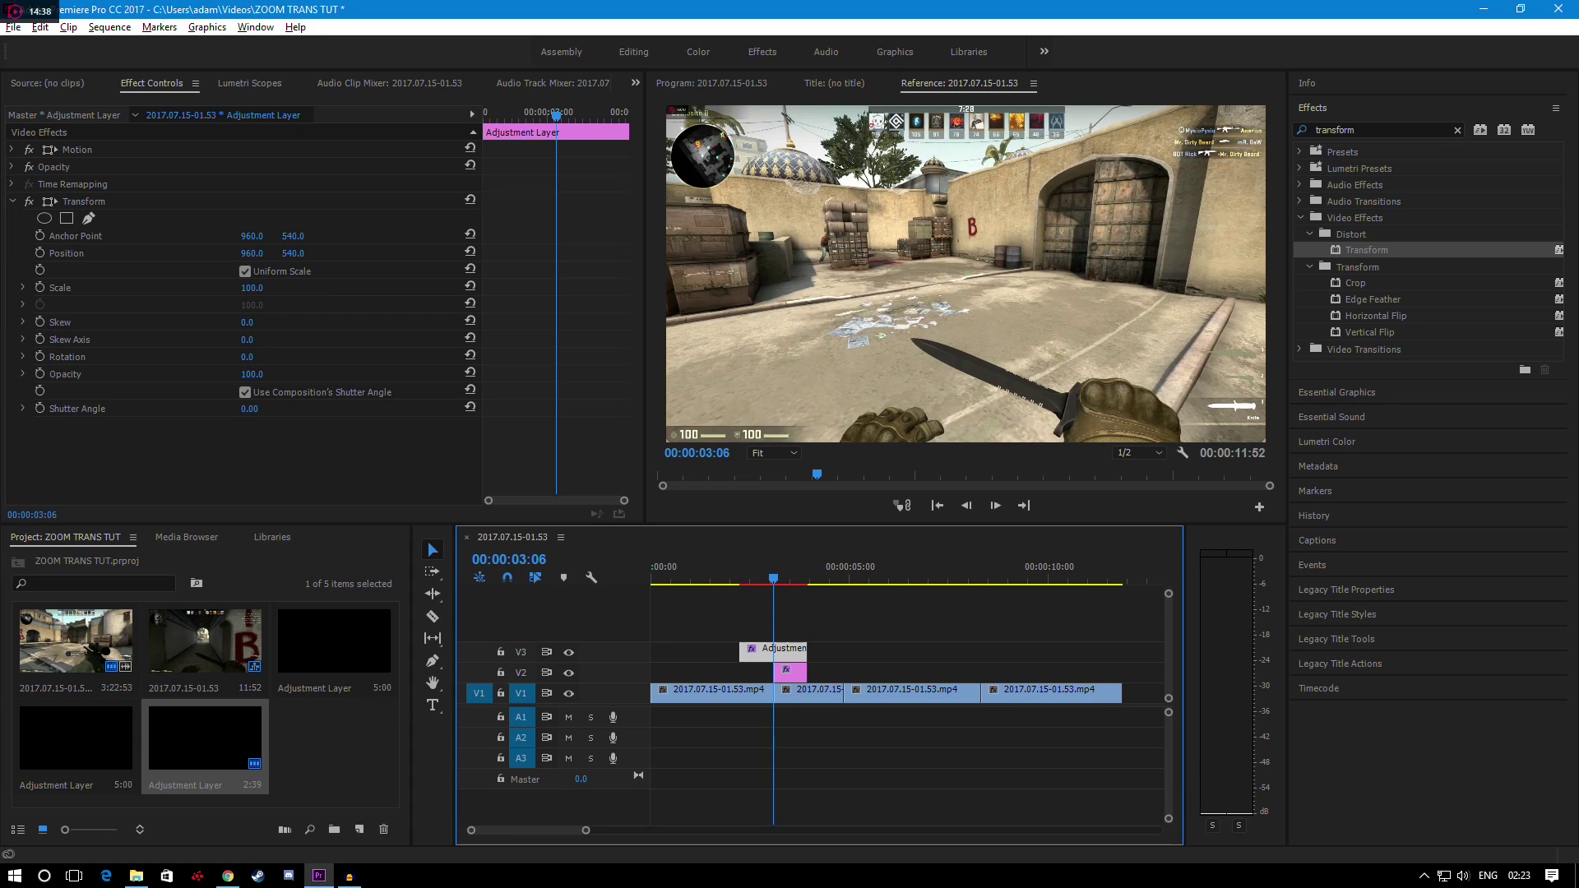
{"action": "key", "text": "Left"}
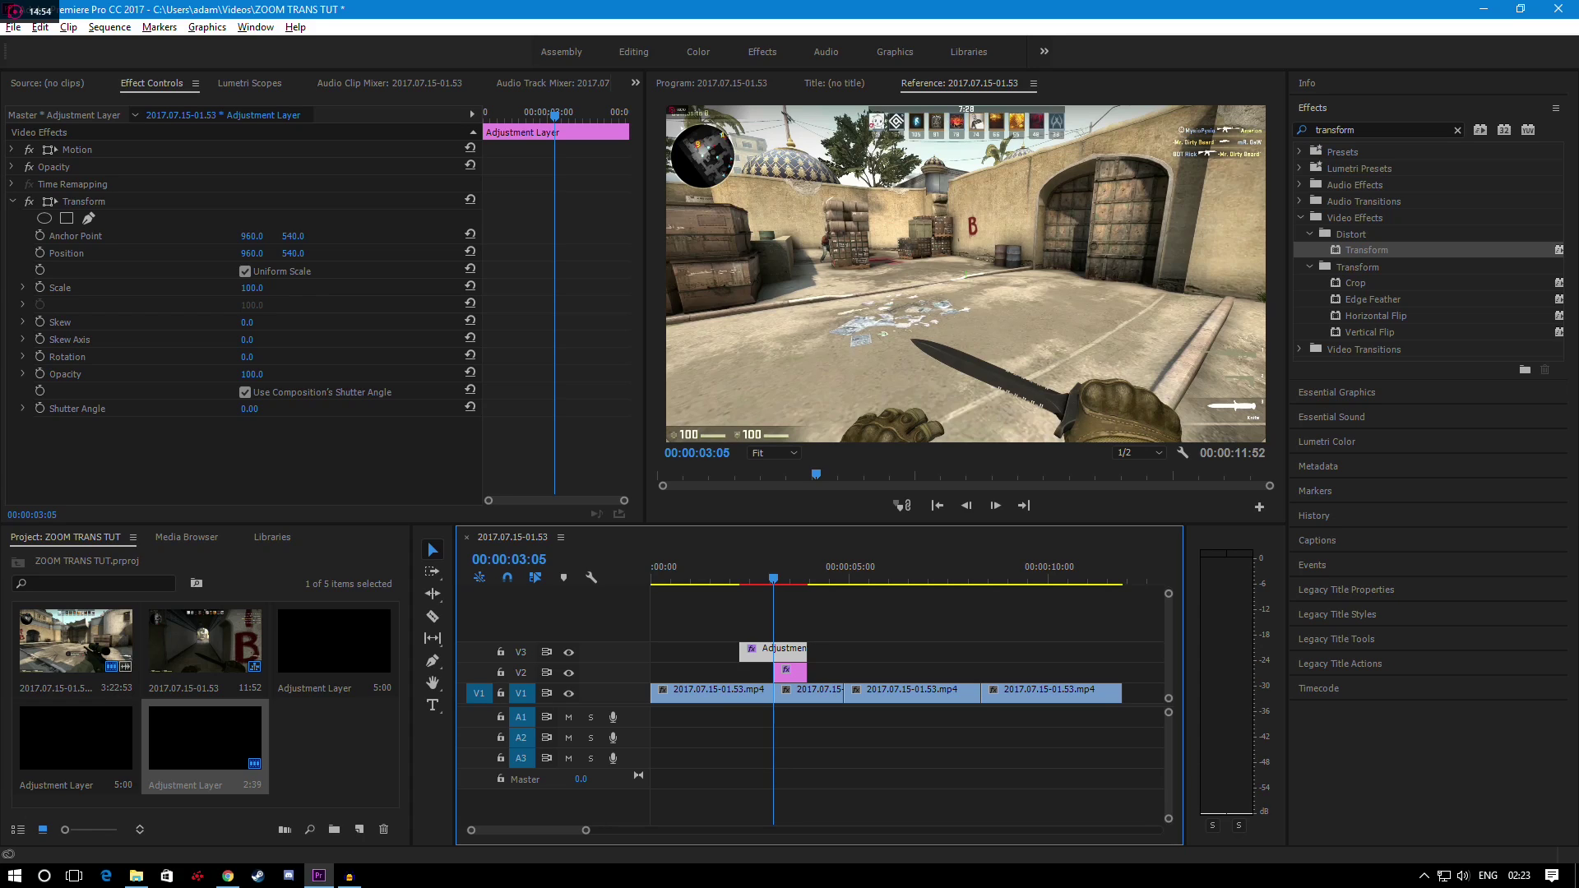
{"action": "key", "text": "alt+Tab"}
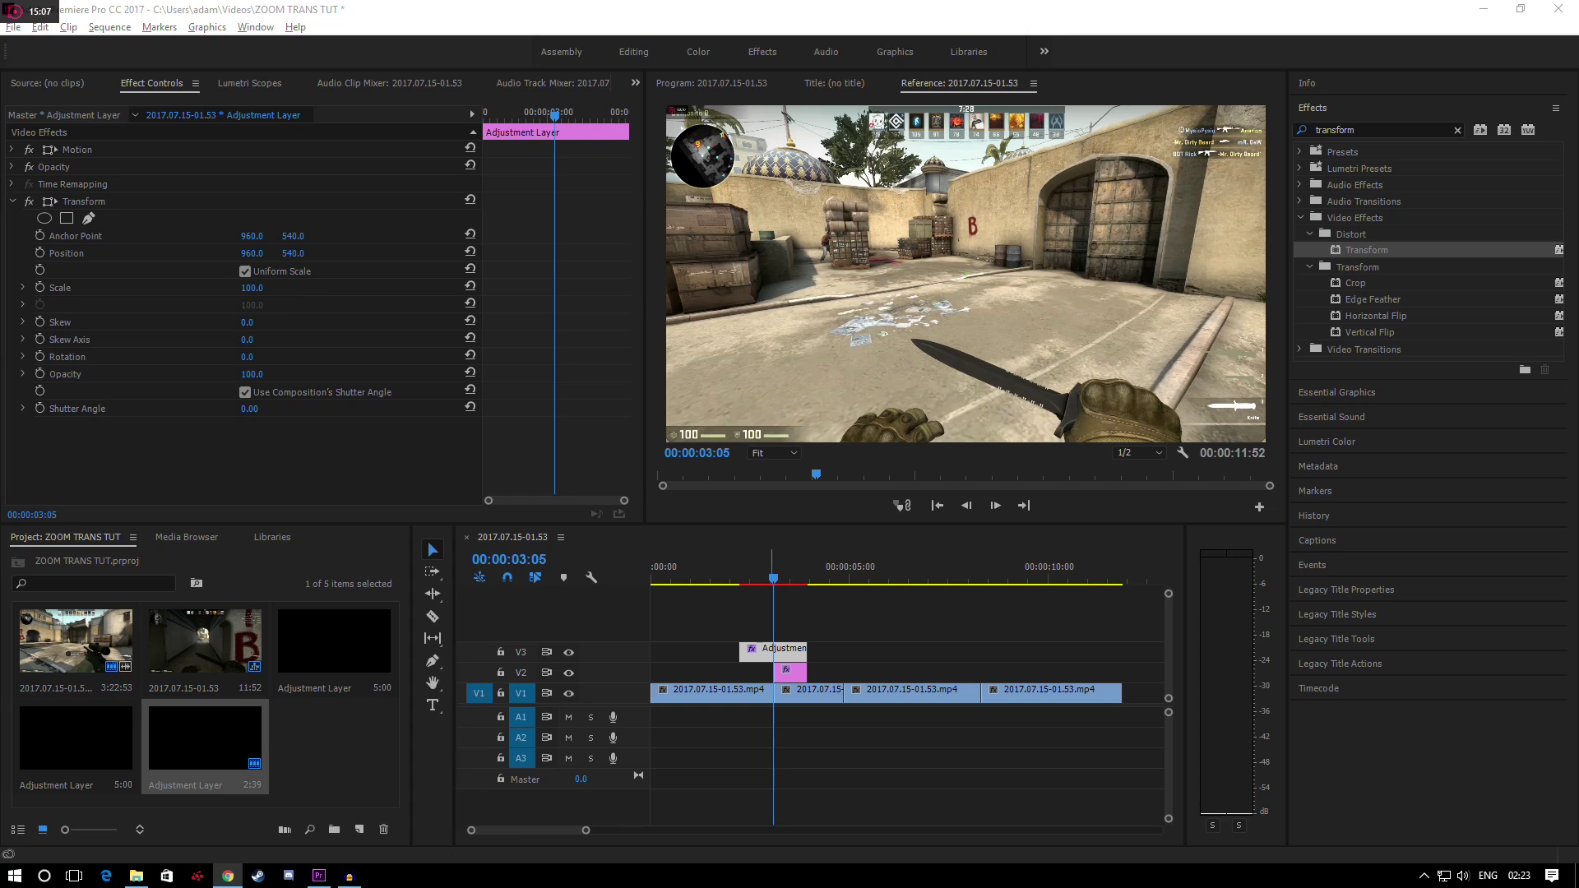
{"action": "left_click_drag", "start_coordinate": [773, 579], "coordinate": [773, 579]}
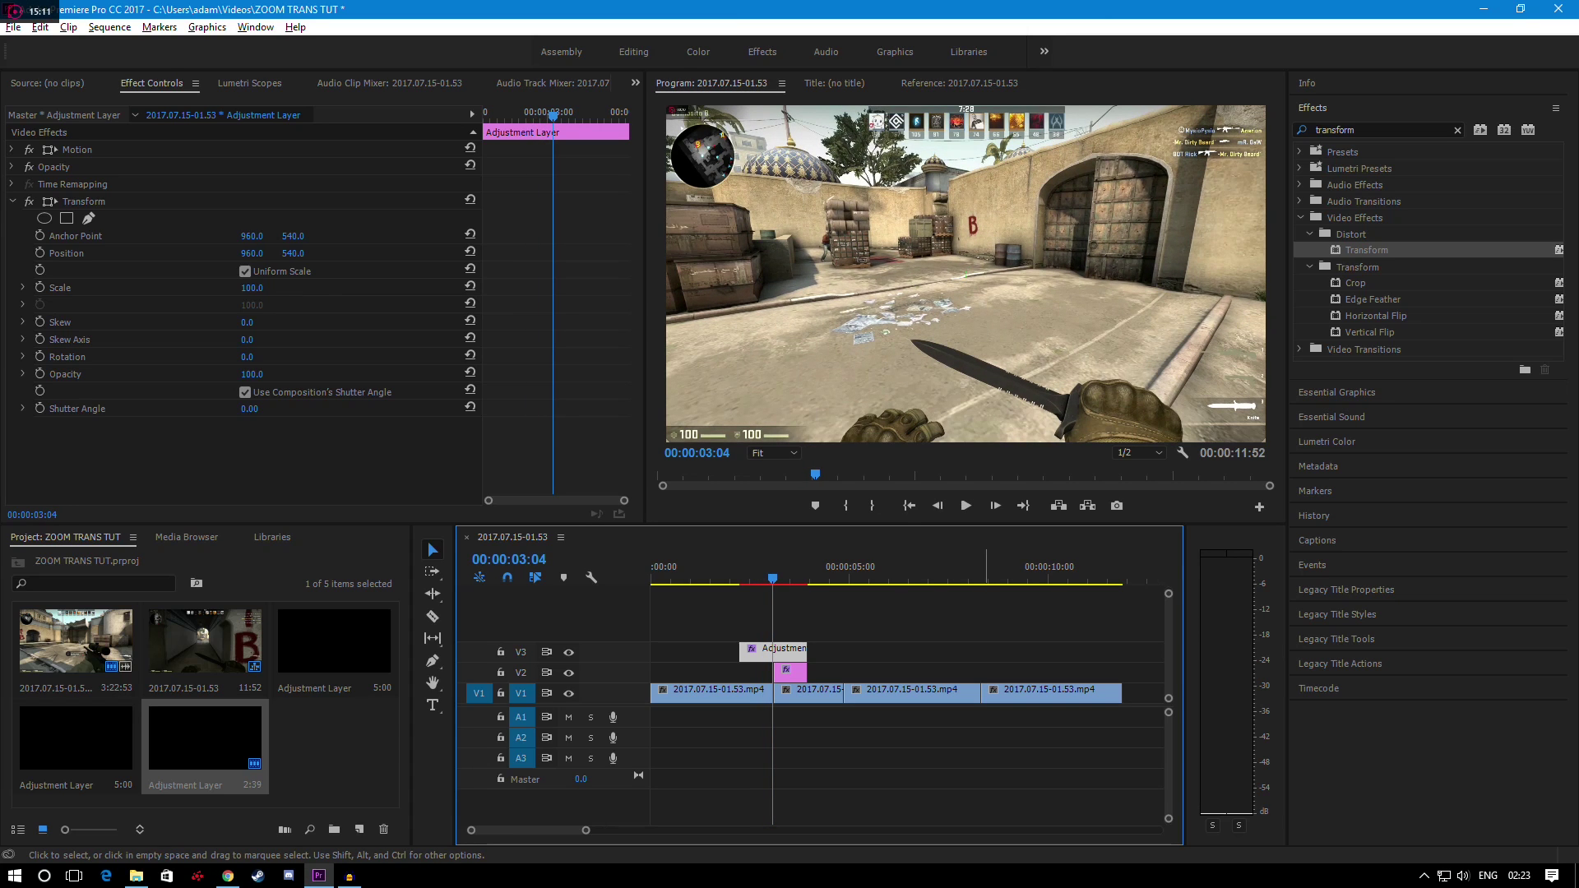
{"action": "key", "text": "Left"}
{"action": "key", "text": "Left"}
{"action": "key", "text": "Left"}
{"action": "key", "text": "Left"}
{"action": "key", "text": "Left"}
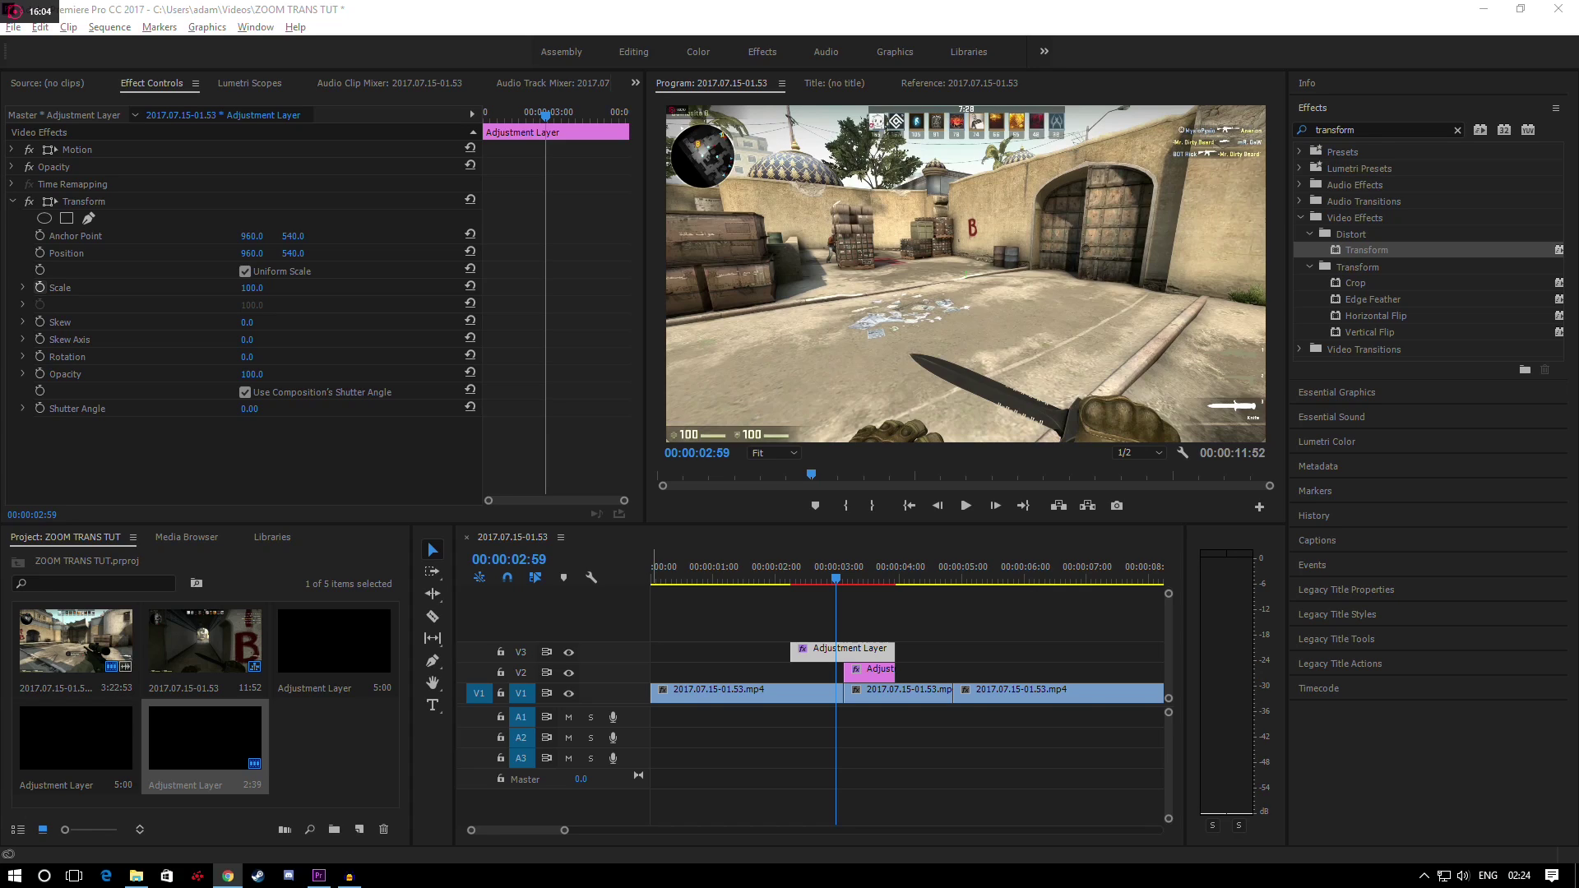
{"action": "left_click", "coordinate": [40, 287]}
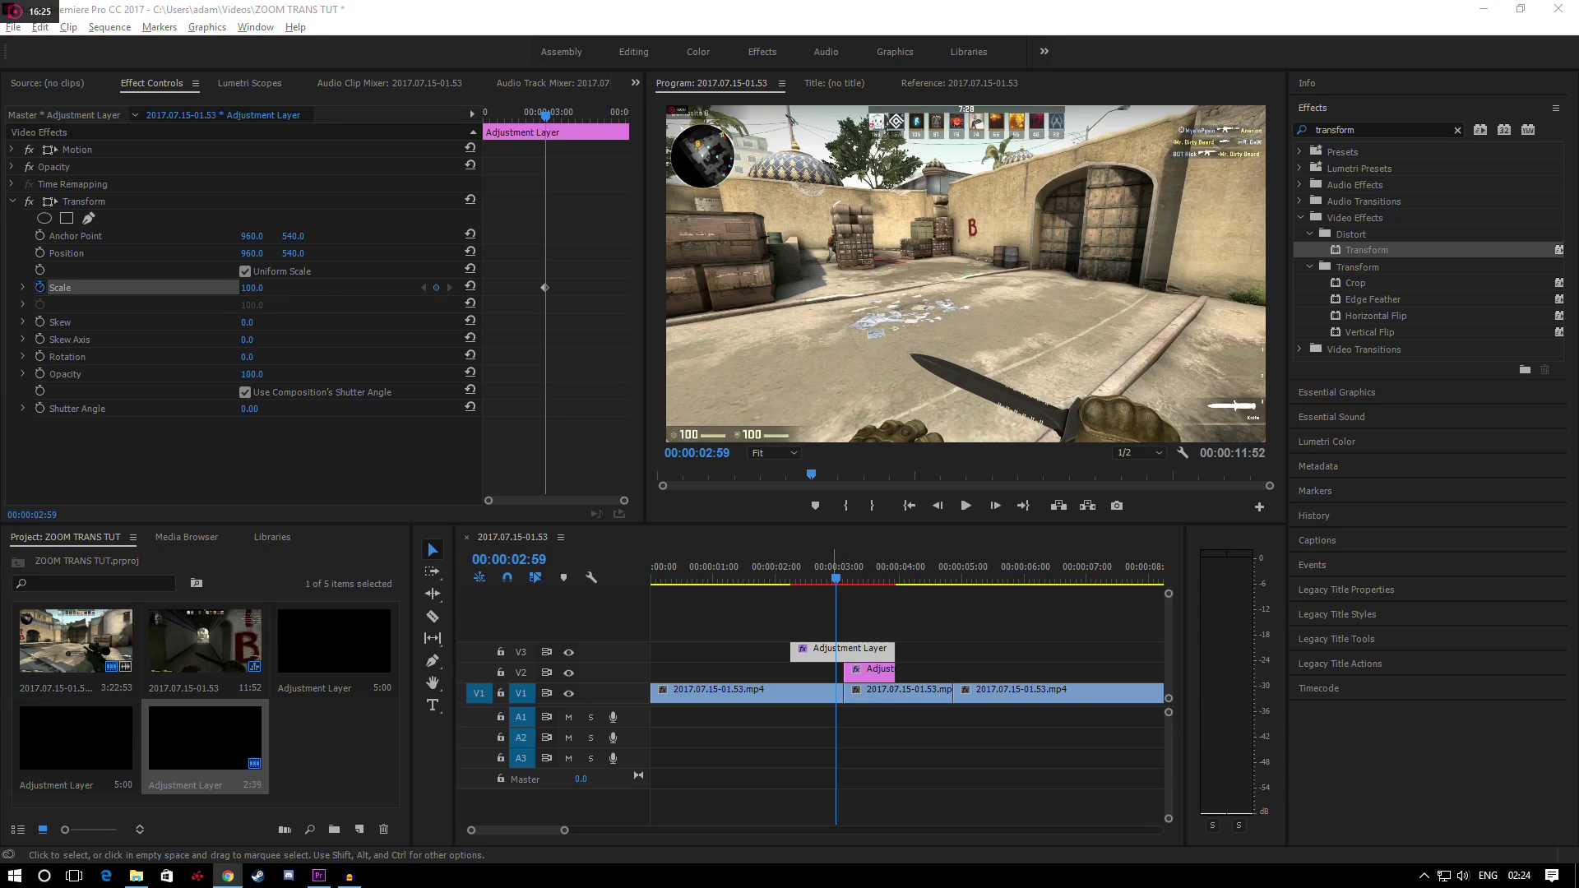
Add a second Scale keyframe with a value of 300 at 00:00:03:11, five frames after the cut
{"action": "left_click_drag", "start_coordinate": [836, 578], "coordinate": [843, 578]}
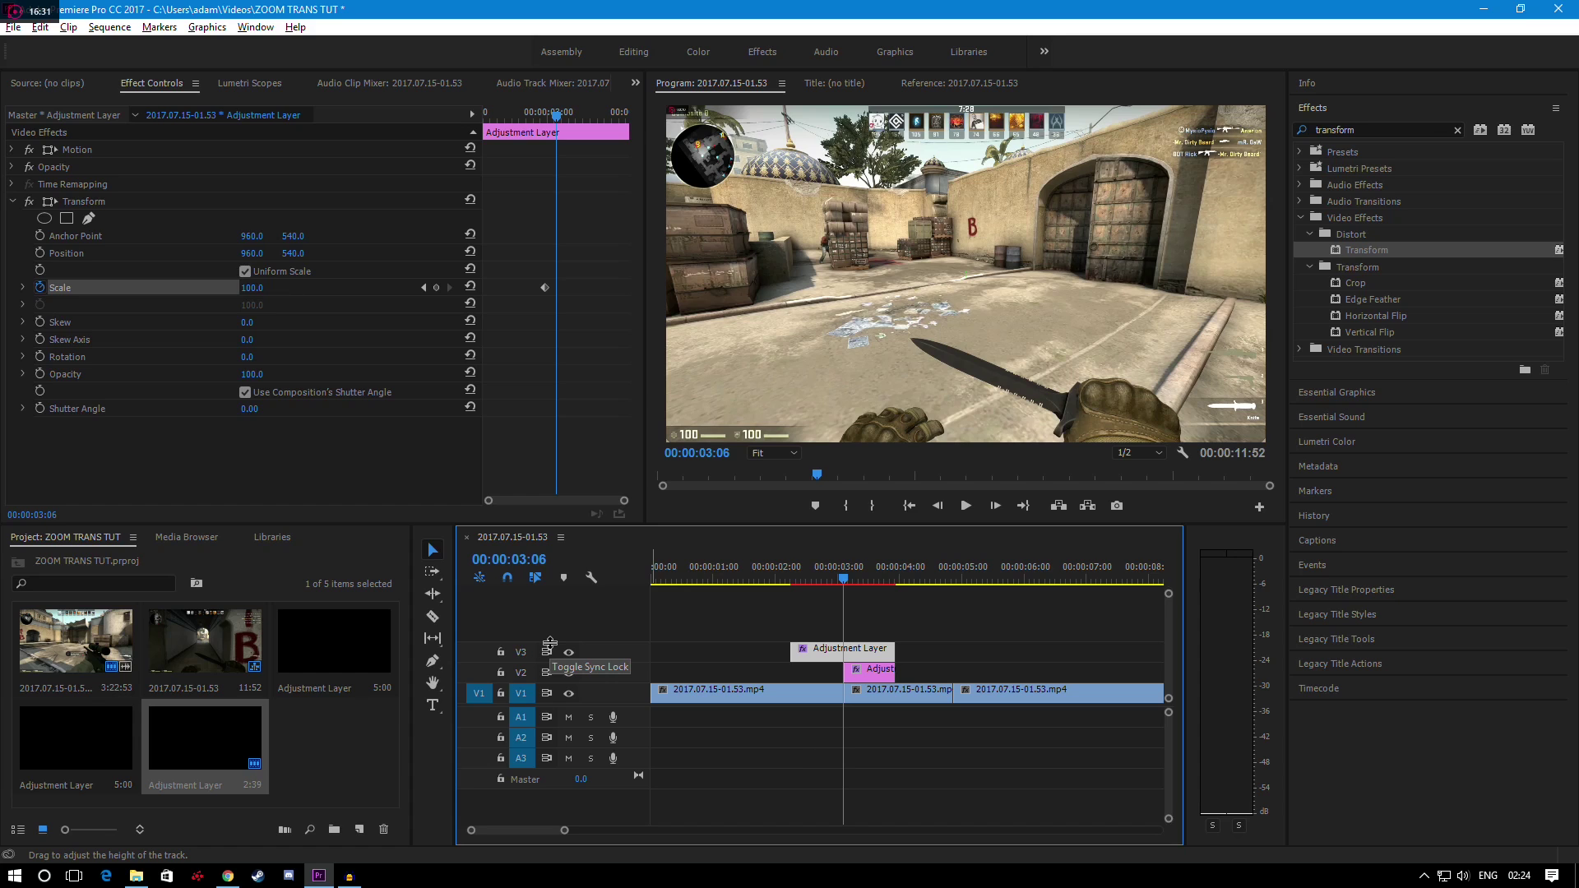
{"action": "key", "text": "Right"}
{"action": "key", "text": "Right"}
{"action": "key", "text": "Right"}
{"action": "key", "text": "Right"}
{"action": "key", "text": "Right"}
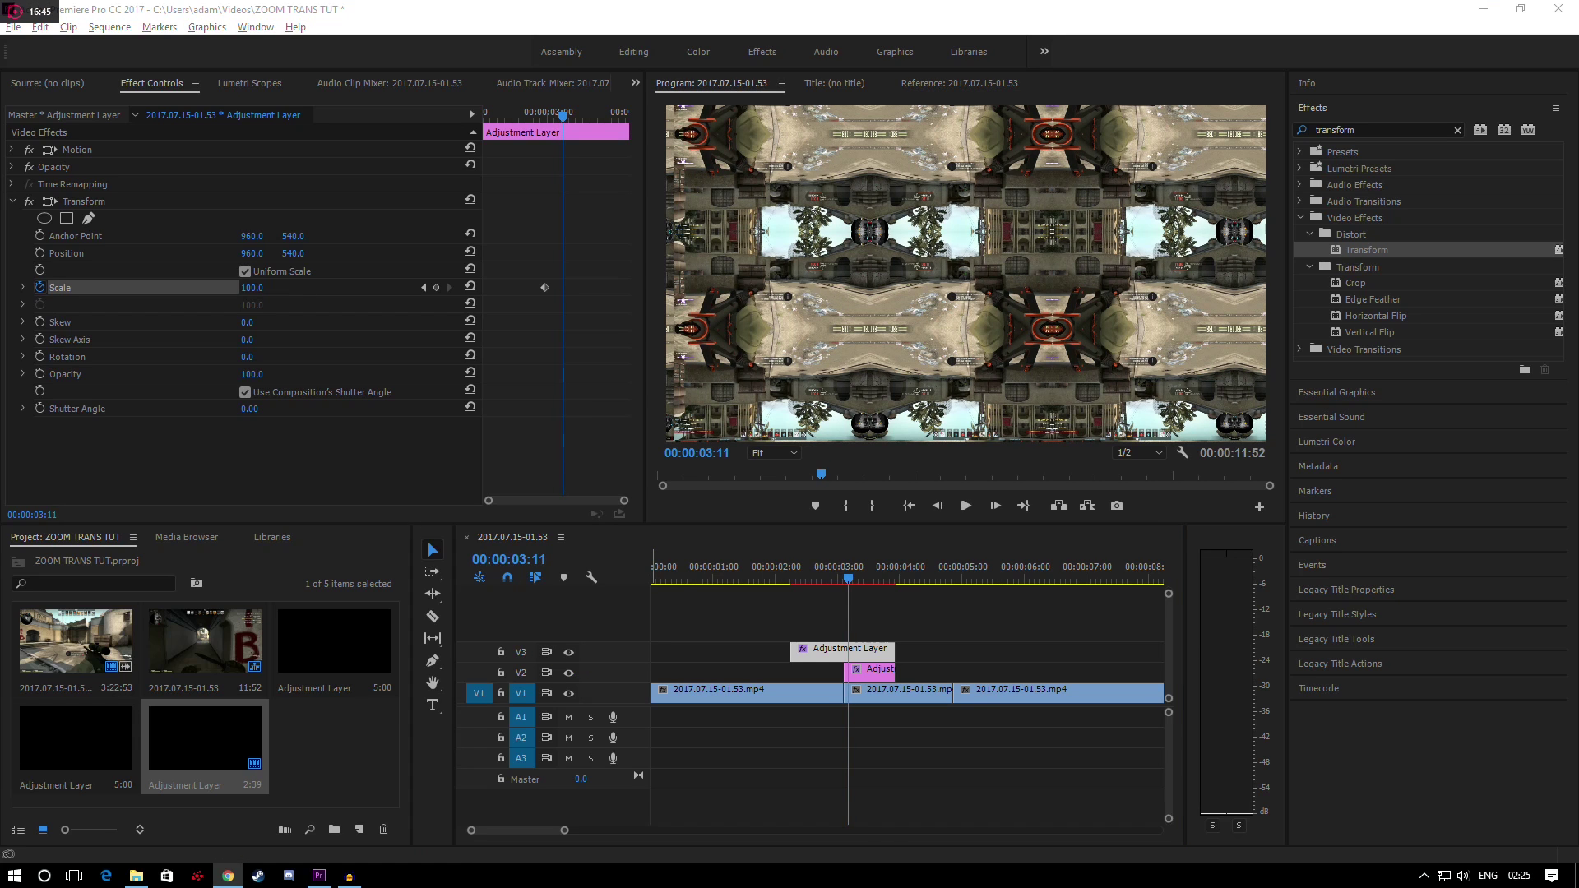
{"action": "left_click", "coordinate": [254, 290]}
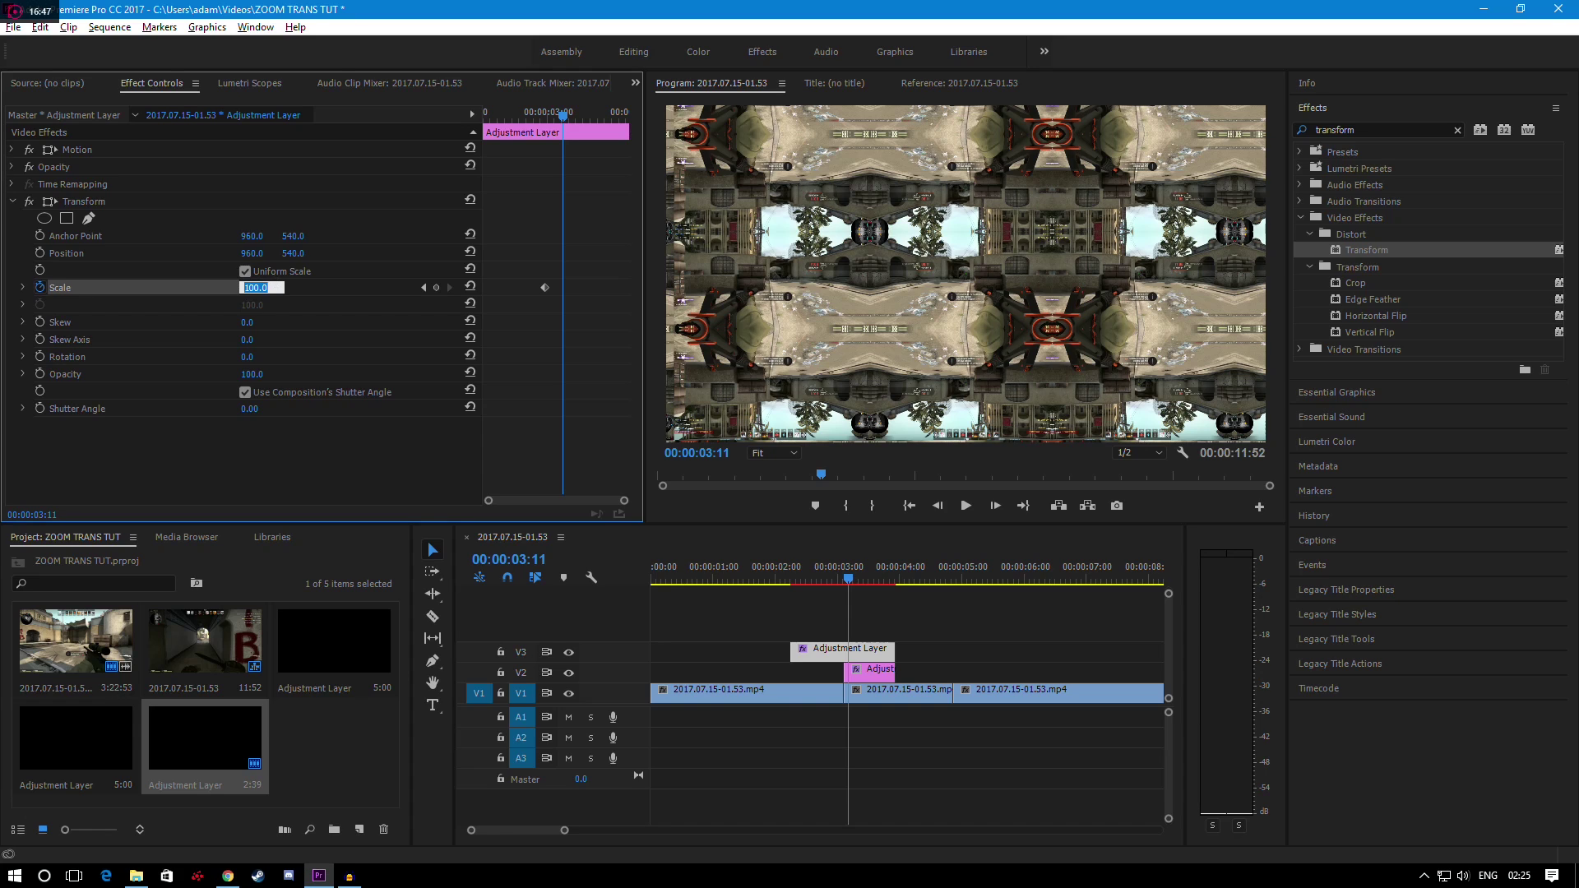
{"action": "type", "text": "300"}
{"action": "key", "text": "Return"}
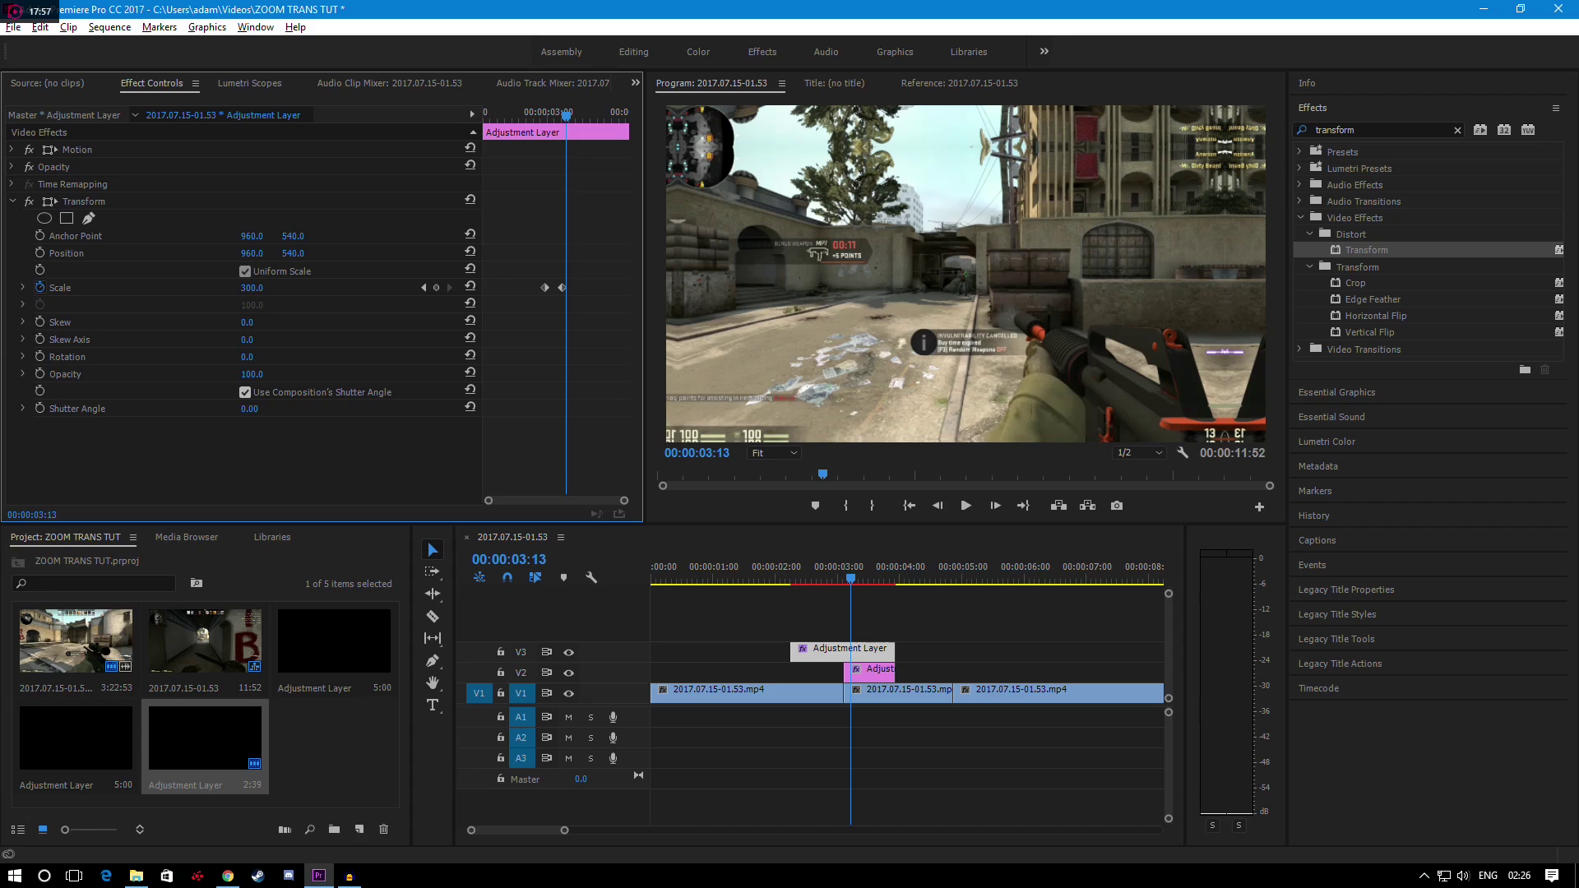
Disable Use Composition's Shutter Angle in the Transform effect and set the Shutter Angle to 360
{"action": "left_click", "coordinate": [244, 392]}
{"action": "left_click_drag", "start_coordinate": [246, 411], "coordinate": [408, 411]}
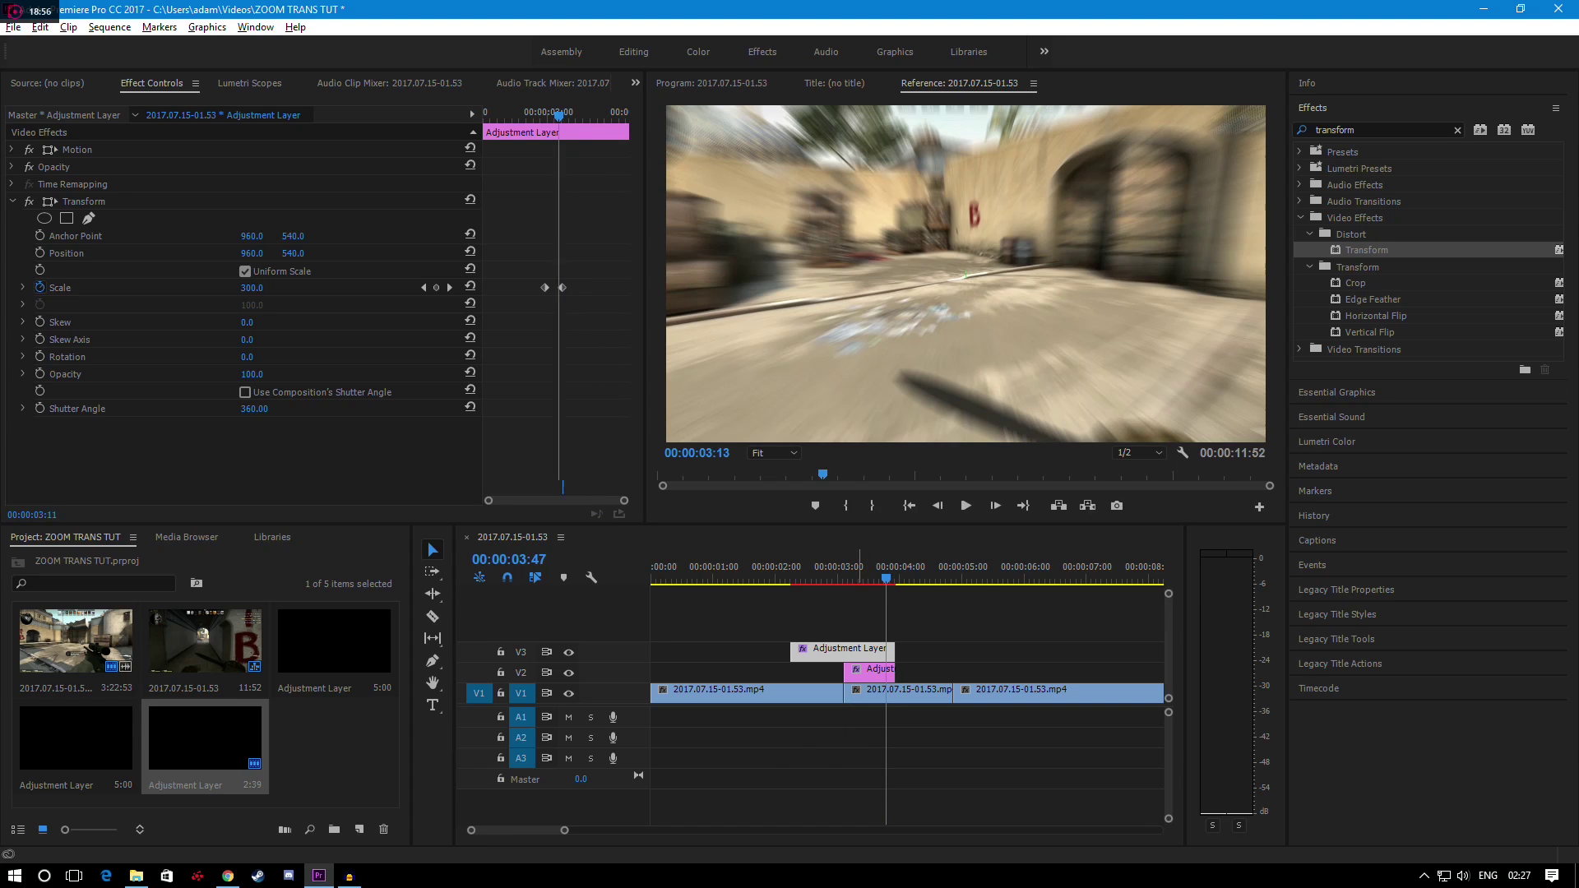
Play back the zoom transition around the cut, starting from 00:00:02:20 and from 00:00:03:03
{"action": "left_click_drag", "start_coordinate": [884, 579], "coordinate": [796, 578]}
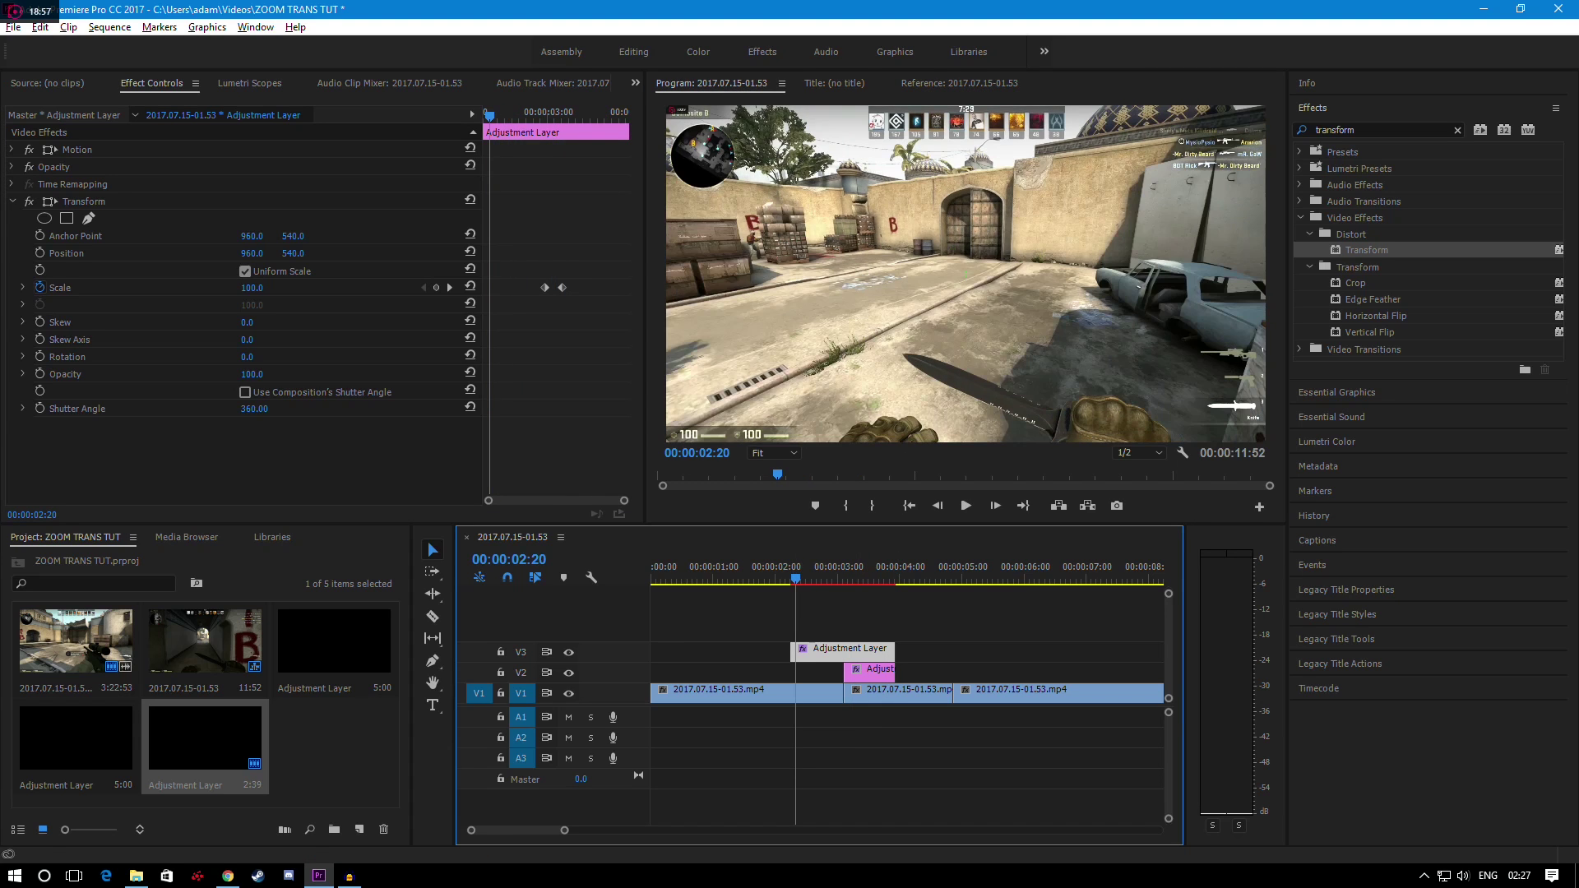
{"action": "left_click", "coordinate": [966, 506]}
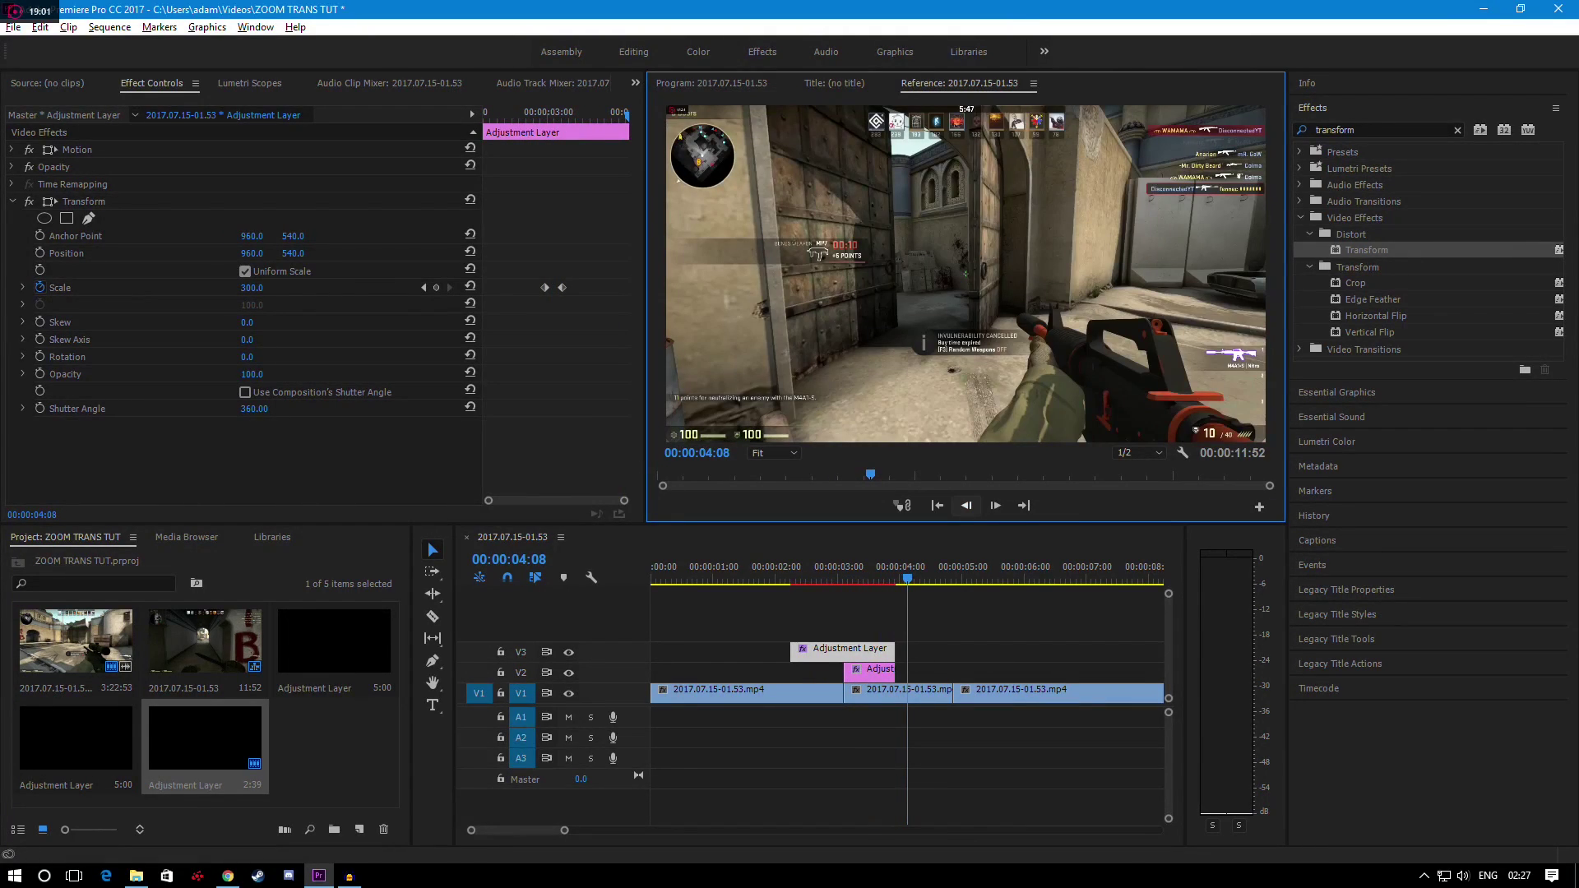
{"action": "left_click", "coordinate": [840, 579]}
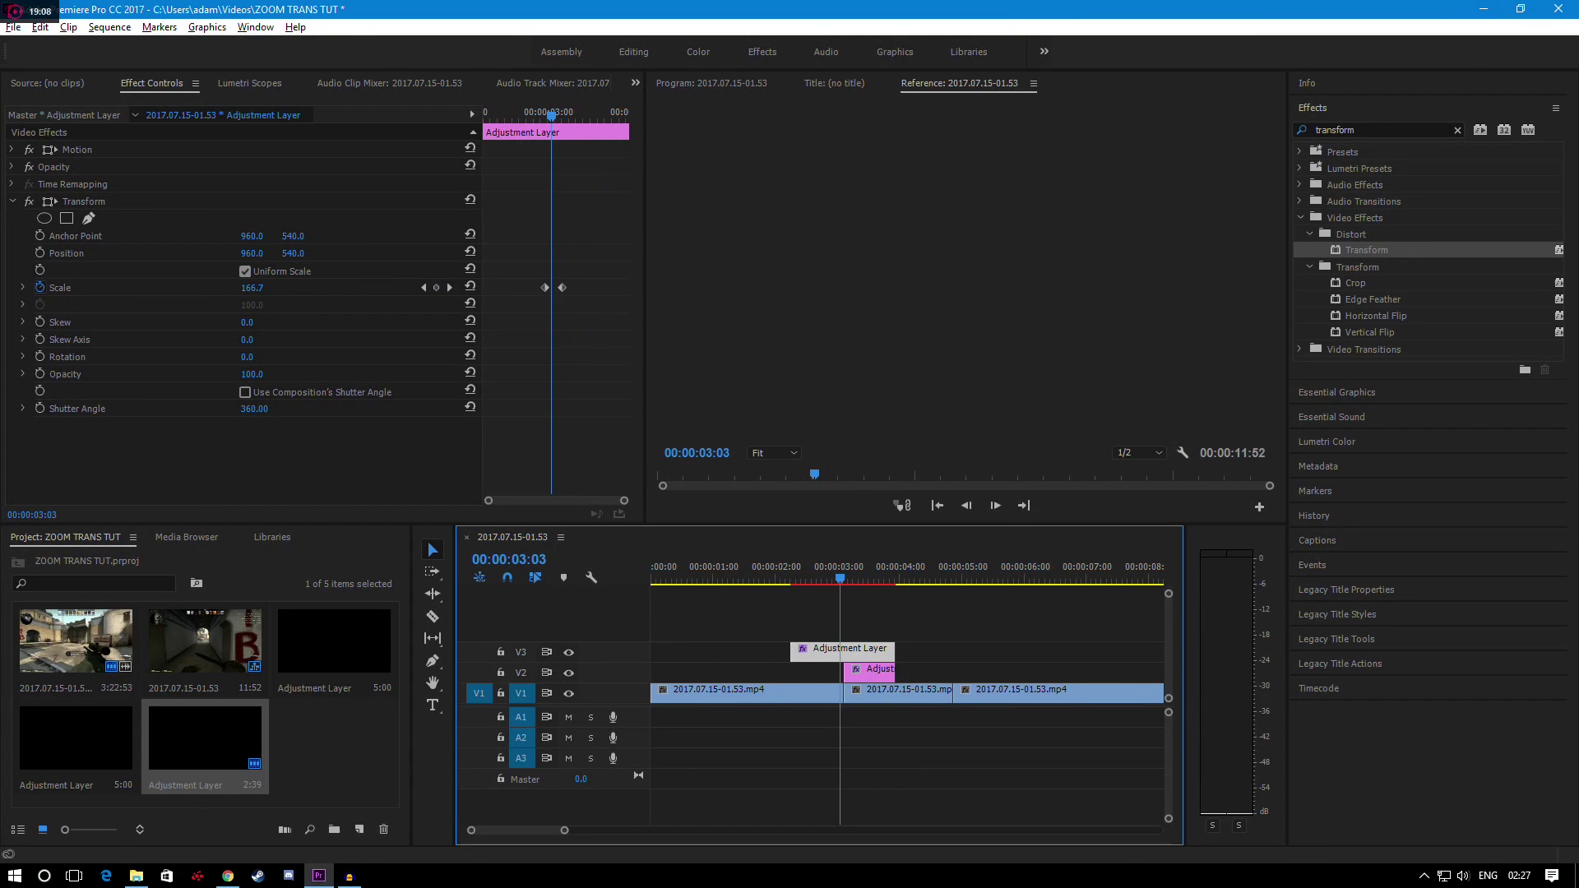
{"action": "key", "text": "space"}
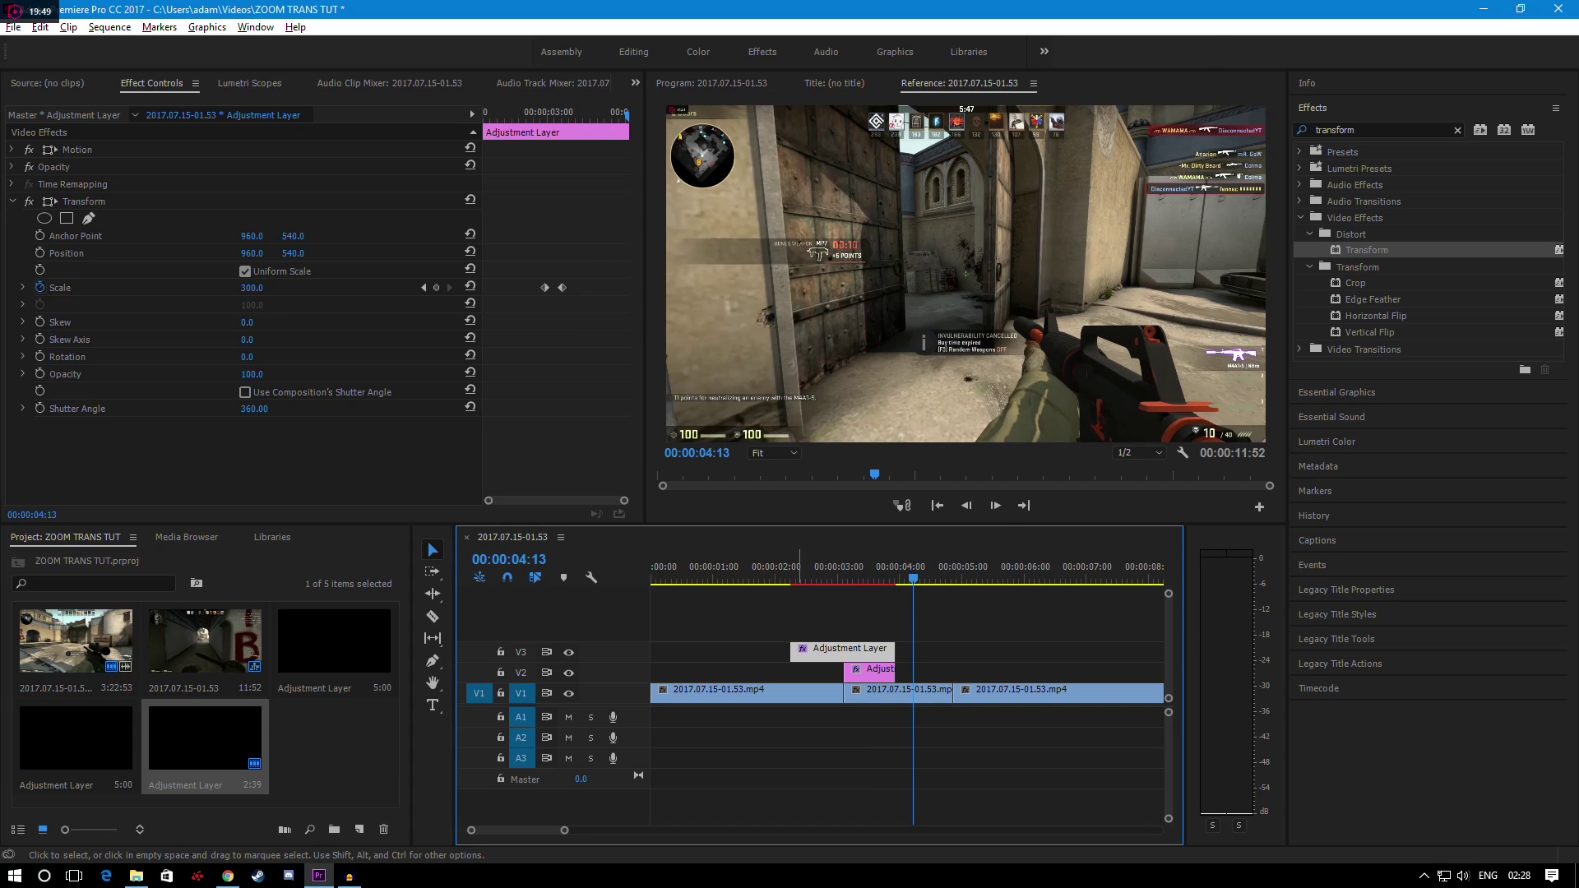
Select the adjustment layer on V2 with the playhead at 00:00:03:34
{"action": "left_click_drag", "start_coordinate": [889, 576], "coordinate": [872, 576]}
{"action": "left_click", "coordinate": [879, 671]}
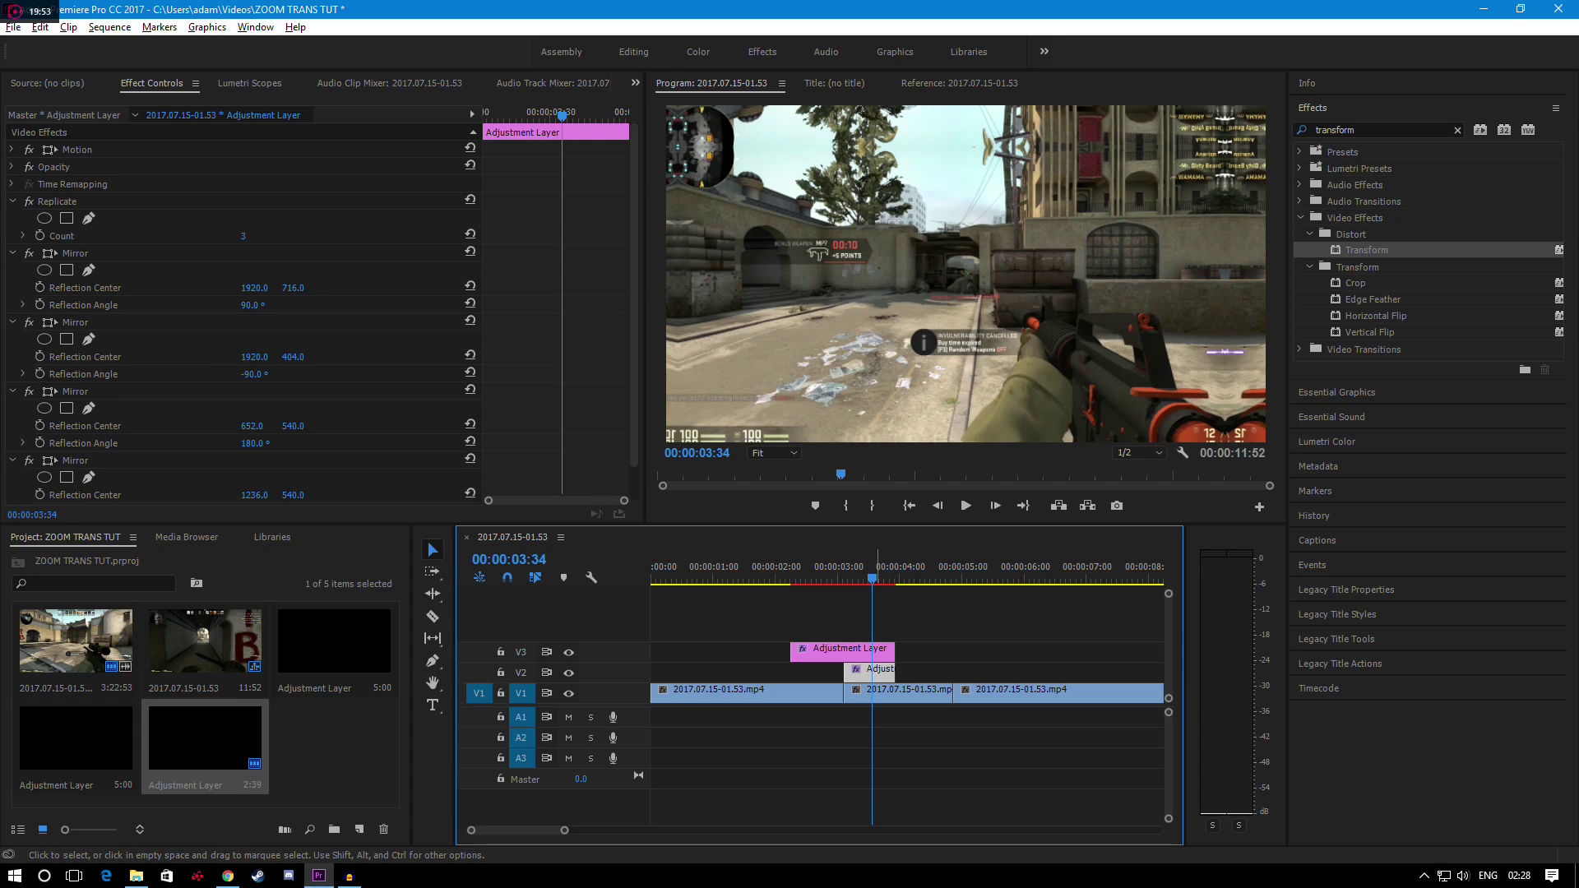